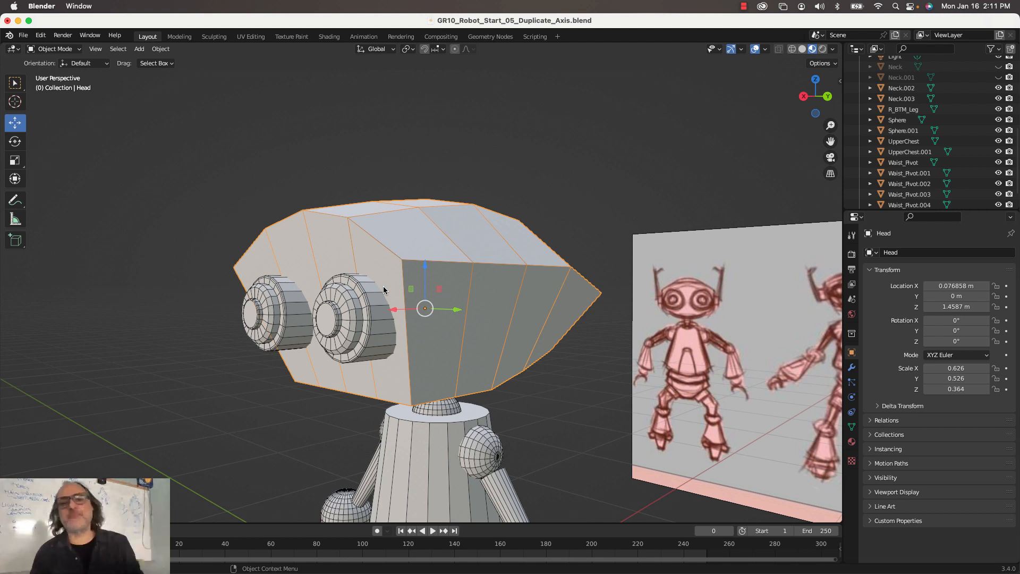
Enter Edit Mode on the Head in back orthographic view, with the Move tool, vertex selection and see-through wireframe display.
{"action": "left_click", "coordinate": [832, 96]}
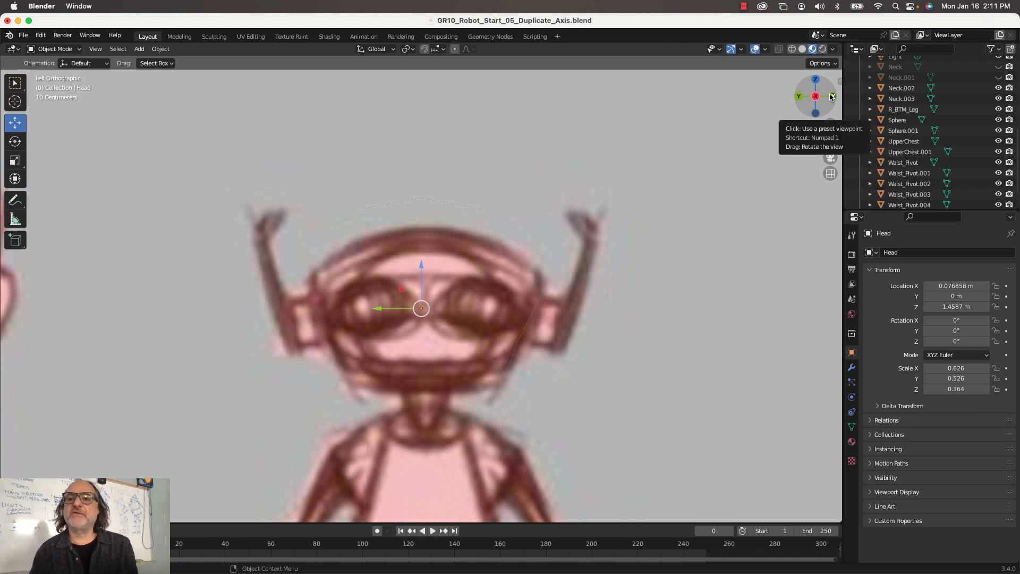
{"action": "left_click", "coordinate": [832, 96]}
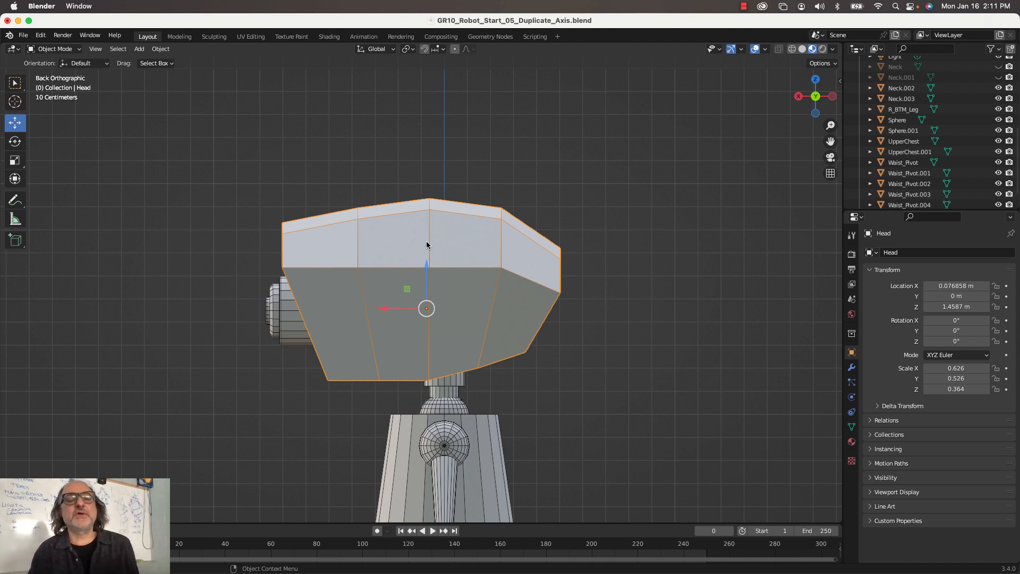
{"action": "key", "text": "Tab"}
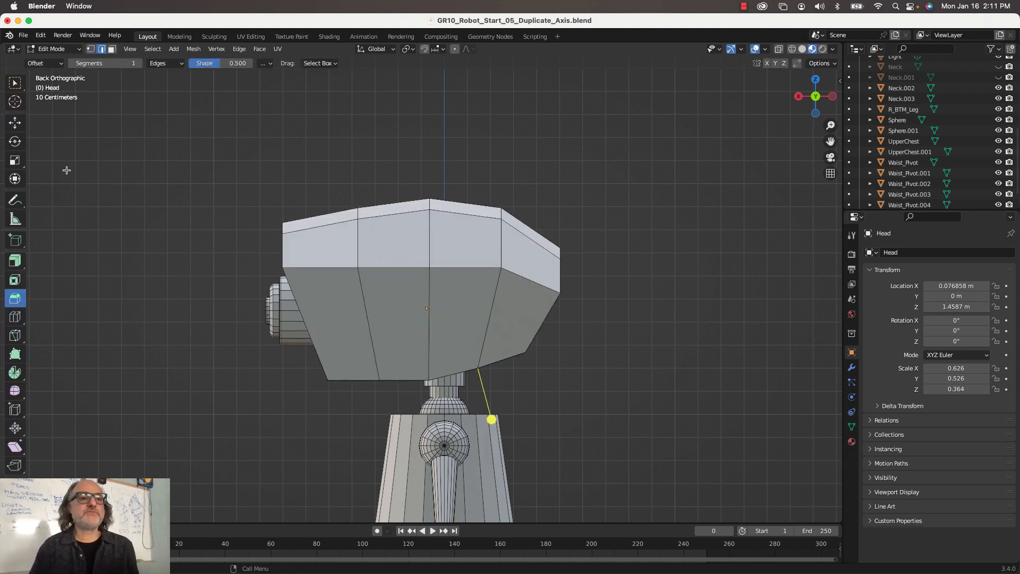
{"action": "left_click", "coordinate": [14, 123]}
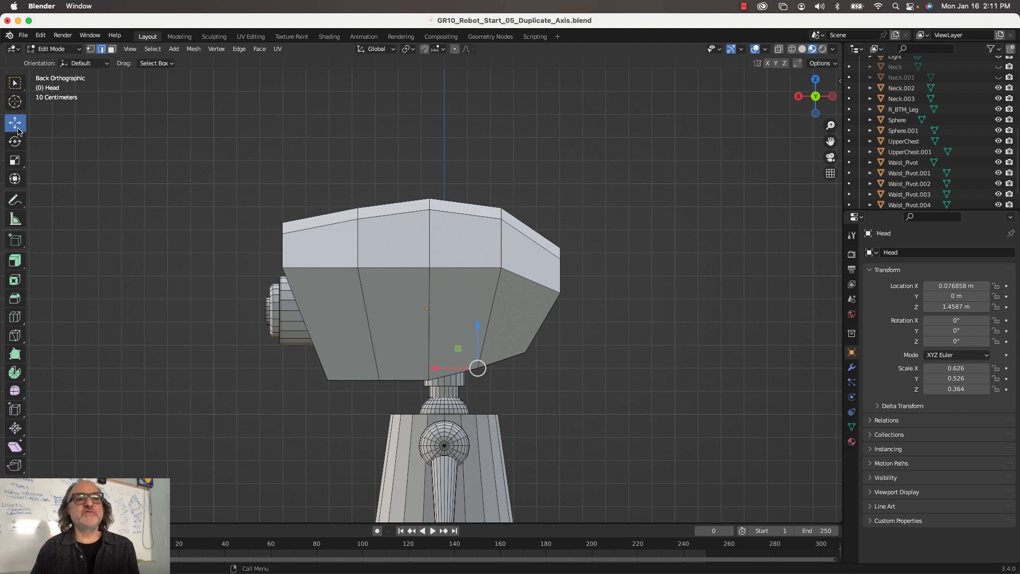
{"action": "left_click", "coordinate": [90, 49]}
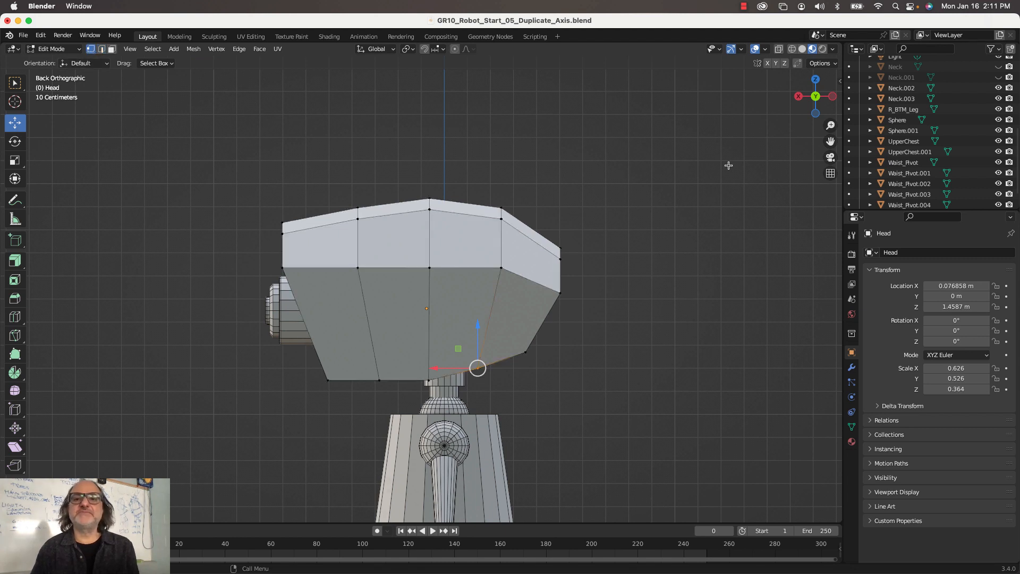
{"action": "left_click", "coordinate": [780, 50]}
{"action": "left_click", "coordinate": [791, 50]}
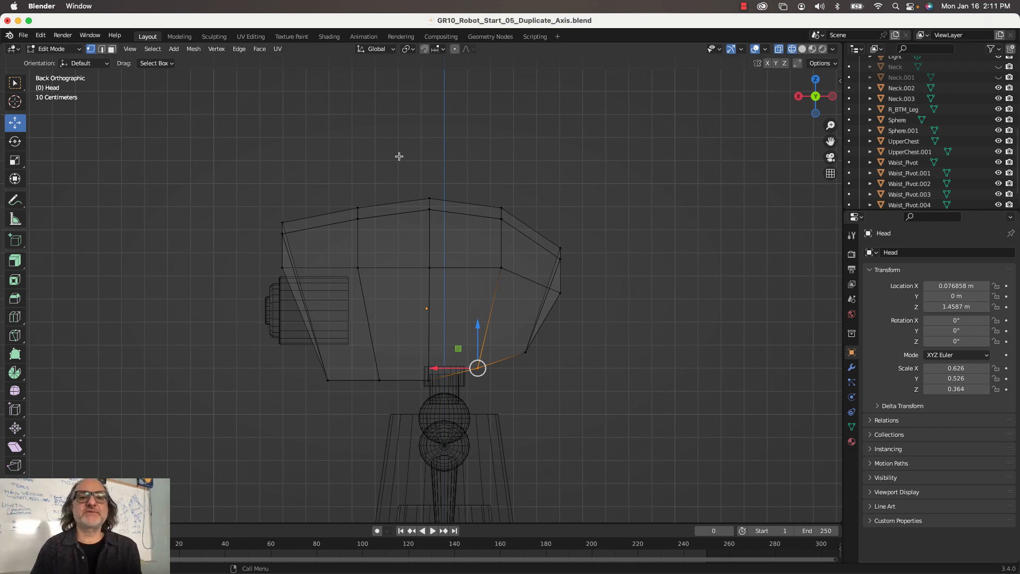
Try to lower the head's side crease by picking and moving single vertices near its front and middle.
{"action": "left_click", "coordinate": [284, 235]}
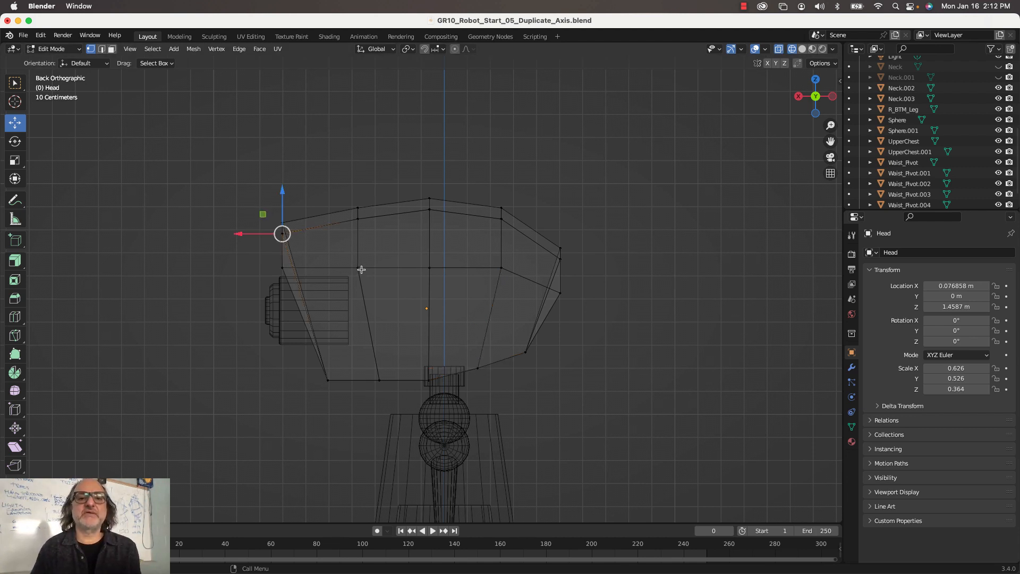
{"action": "left_click_drag", "start_coordinate": [362, 270], "coordinate": [363, 237]}
{"action": "left_click", "coordinate": [434, 249]}
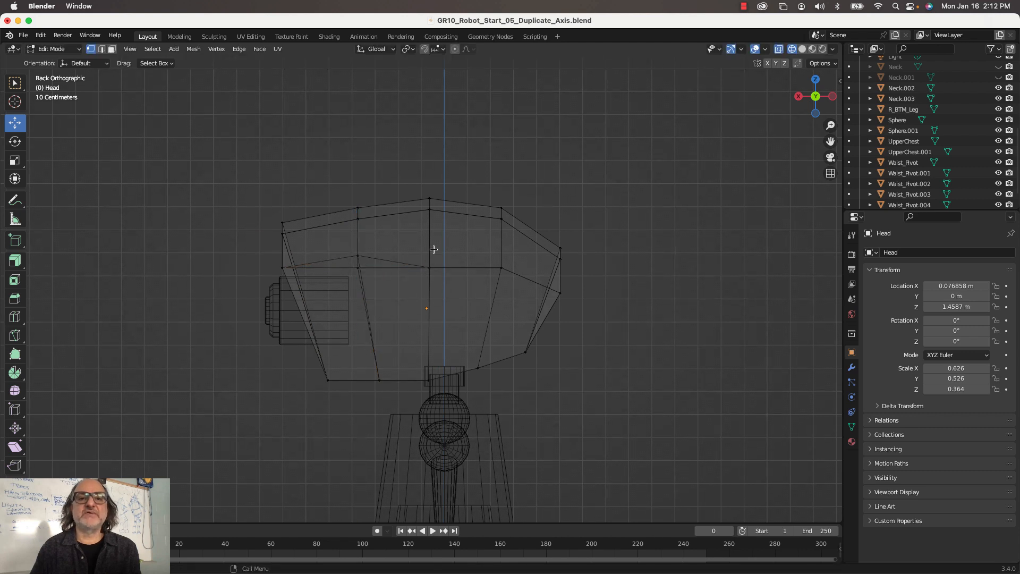
{"action": "left_click", "coordinate": [359, 256]}
{"action": "left_click_drag", "start_coordinate": [358, 242], "coordinate": [358, 278]}
{"action": "left_click", "coordinate": [429, 269]}
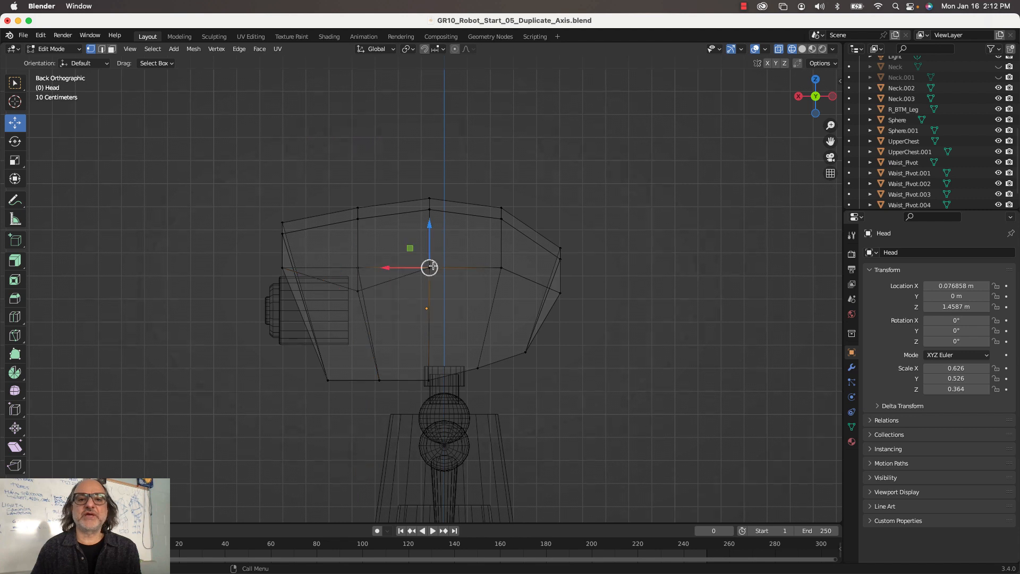
{"action": "left_click_drag", "start_coordinate": [435, 243], "coordinate": [432, 260]}
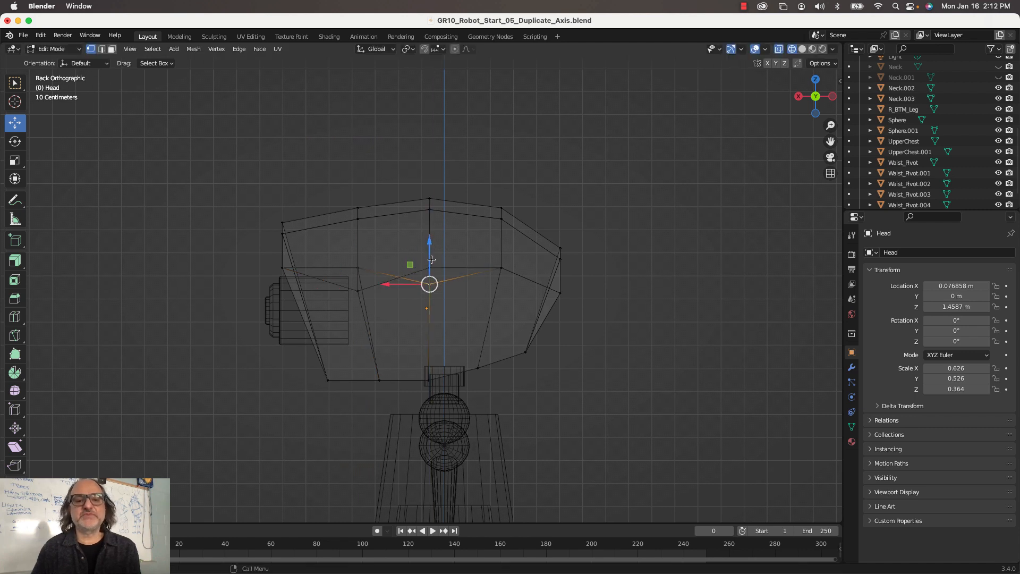
Undo the single-vertex moves on the head's side crease.
{"action": "key", "text": "ctrl+z"}
{"action": "key", "text": "ctrl+z"}
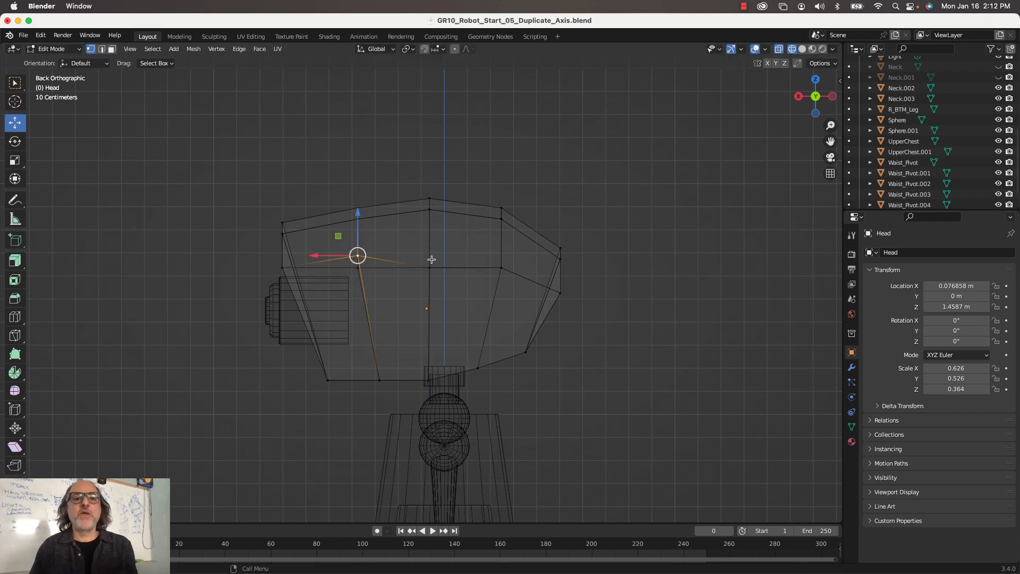
{"action": "key", "text": "ctrl+z"}
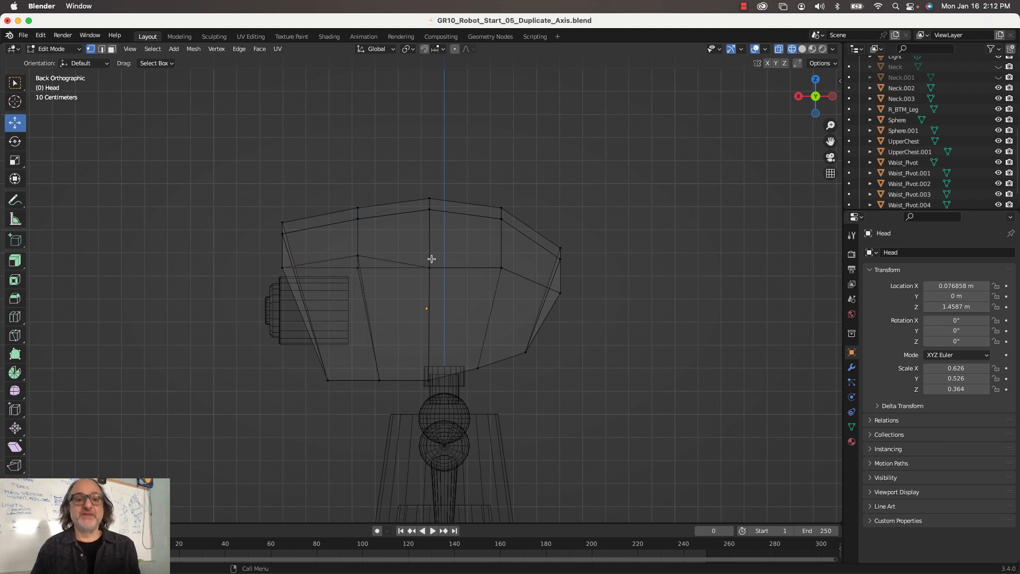
{"action": "key", "text": "ctrl+shift+z"}
{"action": "key", "text": "ctrl+shift+z"}
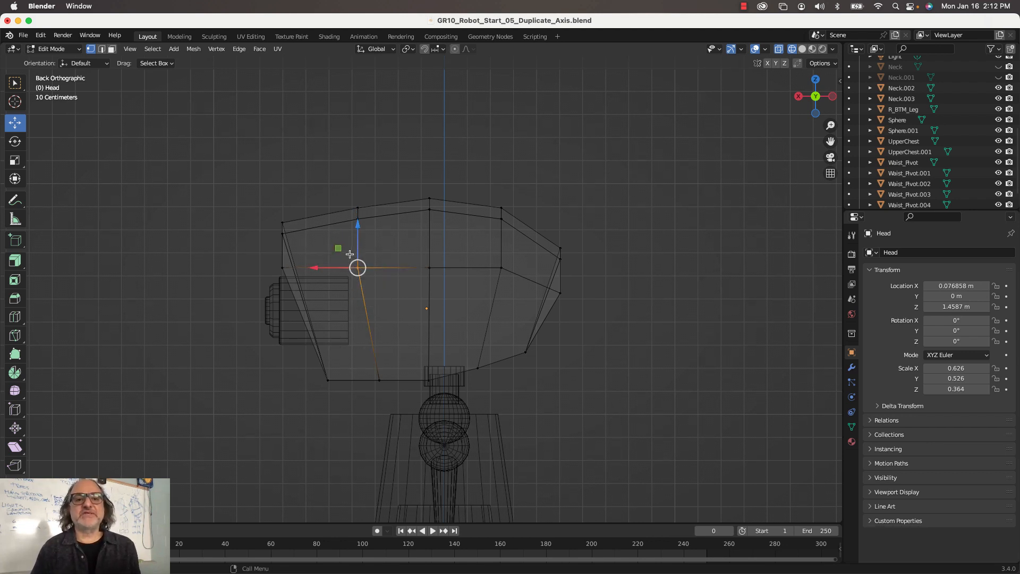
Reshape the head's side crease into a shallow curve by box-selecting its overlapping vertex pairs and adjusting their height one pair at a time.
{"action": "left_click_drag", "start_coordinate": [358, 247], "coordinate": [359, 275]}
{"action": "left_click_drag", "start_coordinate": [392, 244], "coordinate": [464, 290]}
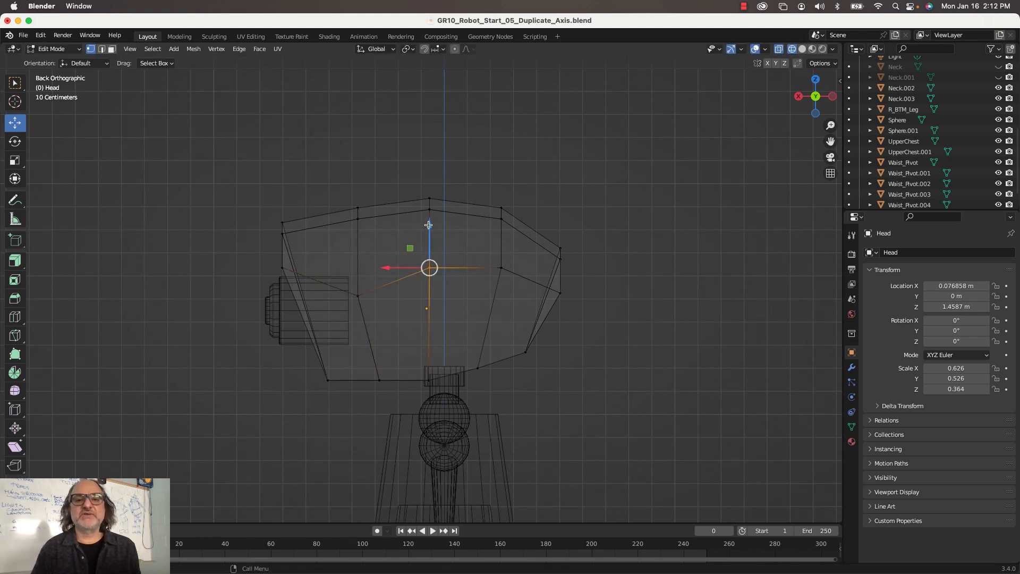
{"action": "left_click_drag", "start_coordinate": [429, 225], "coordinate": [501, 281]}
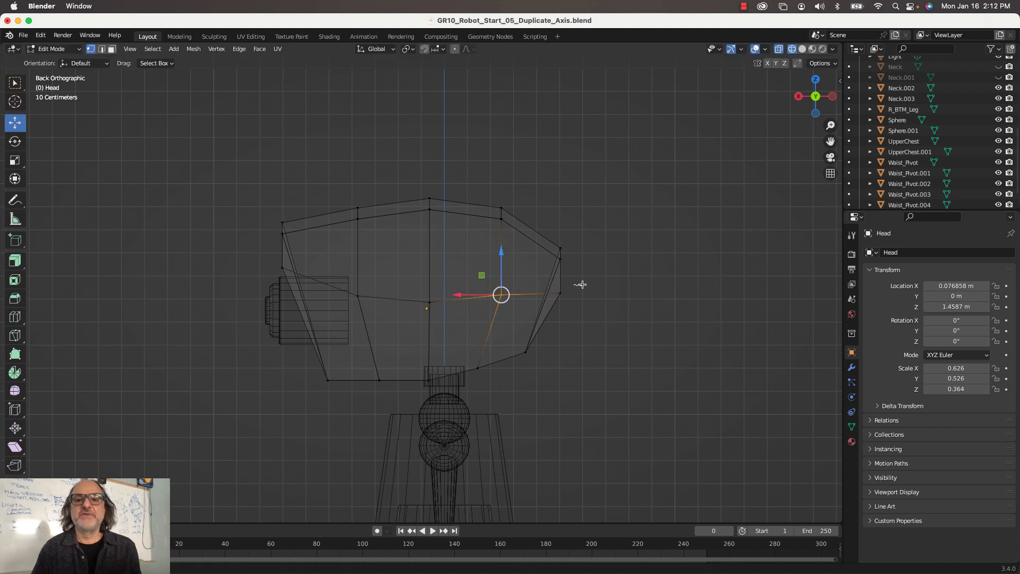
{"action": "left_click_drag", "start_coordinate": [581, 285], "coordinate": [540, 317]}
{"action": "left_click_drag", "start_coordinate": [561, 277], "coordinate": [561, 266]}
Scale the two widest rear corner vertices of the head inward along the Y axis and lower them.
{"action": "middle_click_drag", "start_coordinate": [190, 245], "coordinate": [96, 245]}
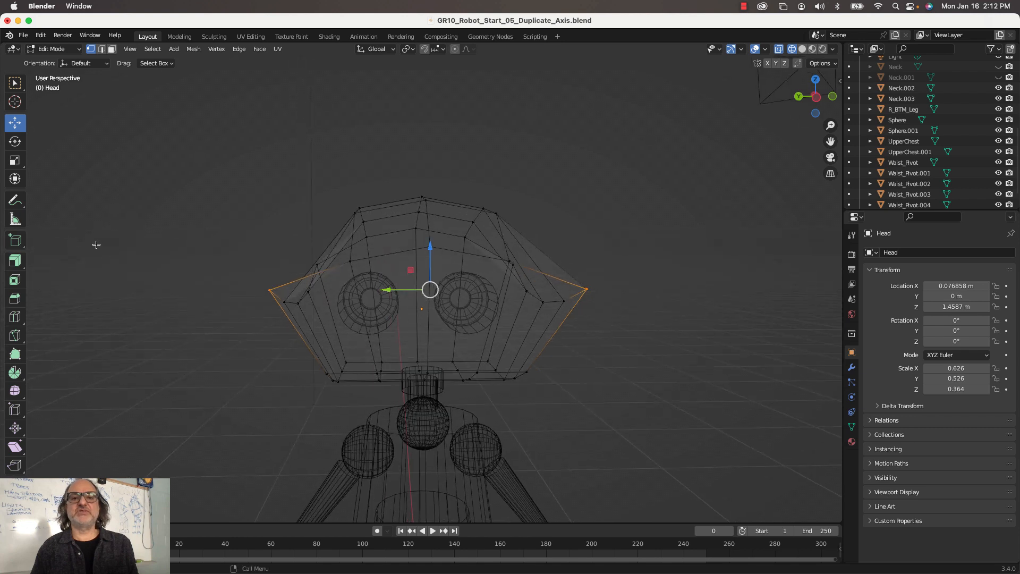
{"action": "left_click", "coordinate": [270, 292]}
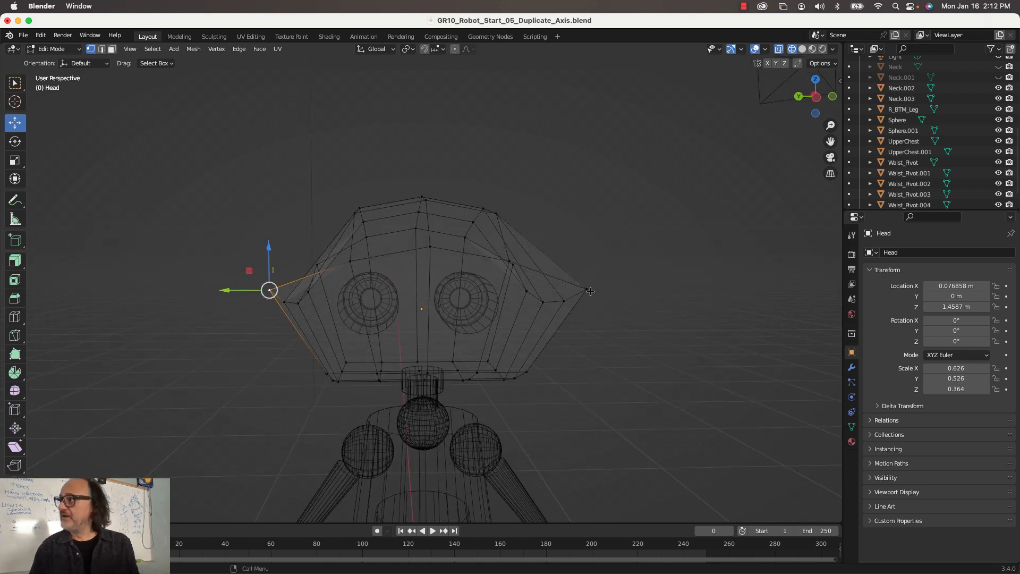
{"action": "left_click", "coordinate": [589, 293], "text": "shift"}
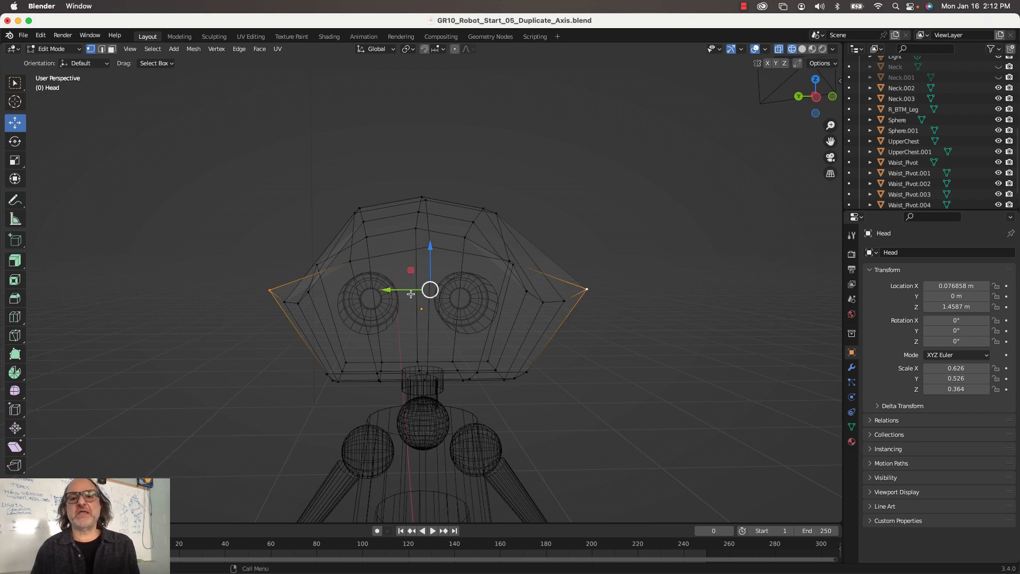
{"action": "key", "text": "s"}
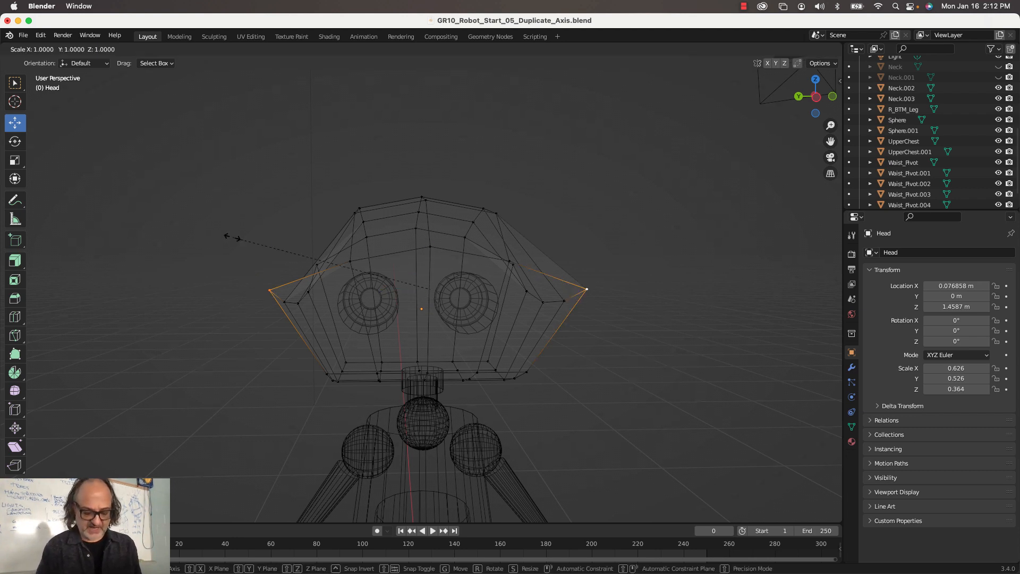
{"action": "key", "text": "y"}
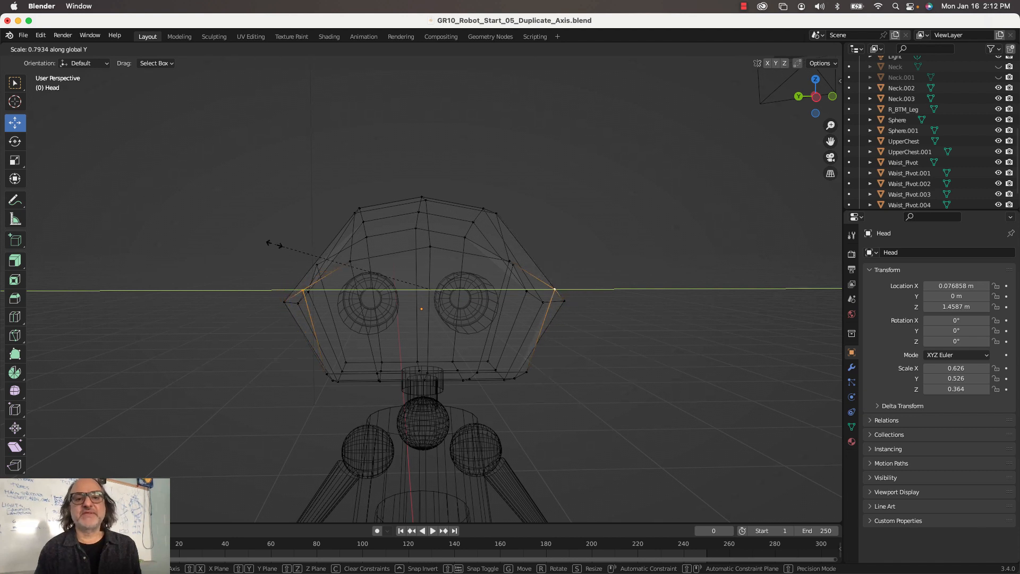
{"action": "left_click", "coordinate": [276, 247]}
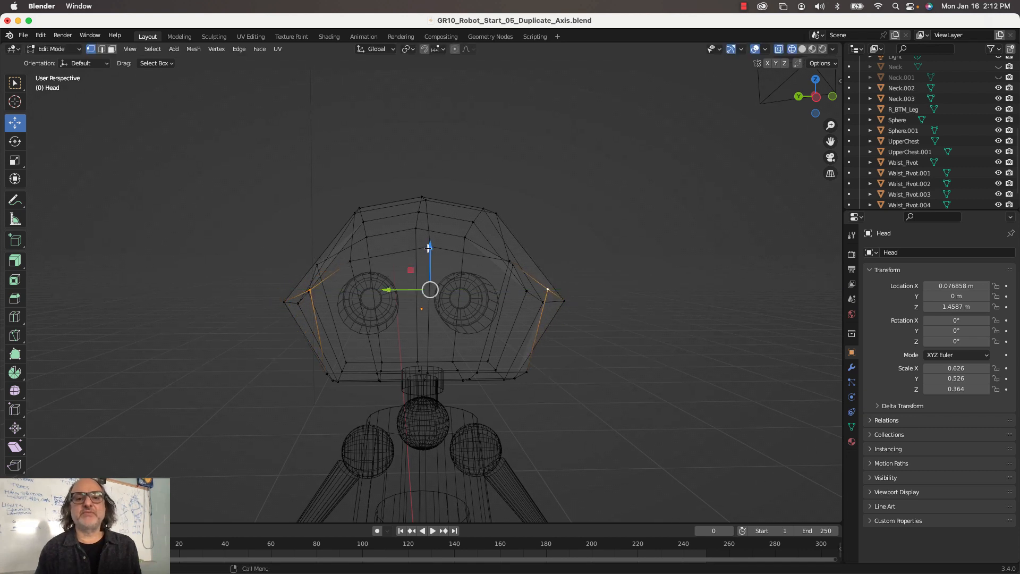
{"action": "left_click_drag", "start_coordinate": [429, 248], "coordinate": [425, 272]}
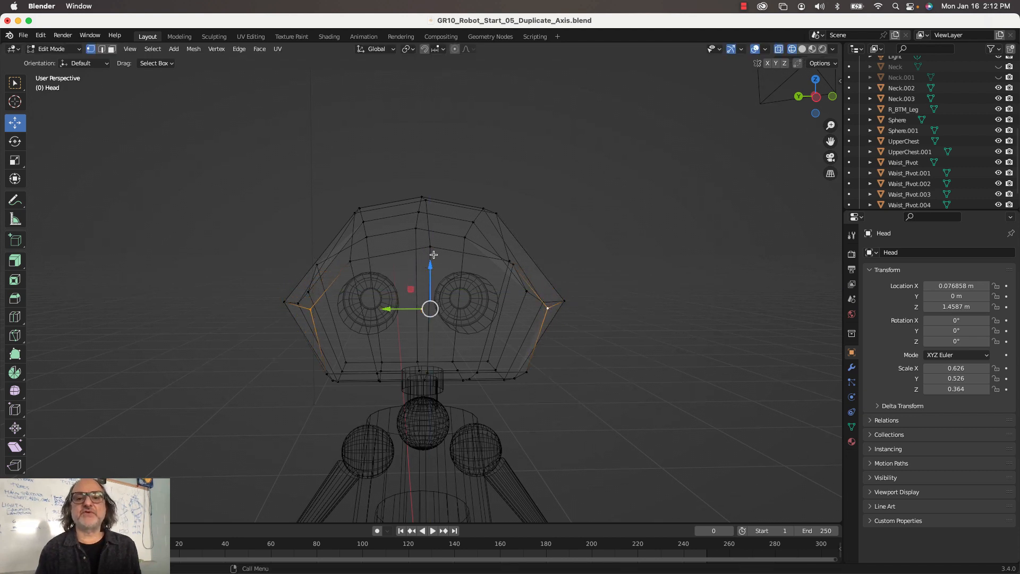
Show the head in Material Preview without X-ray and select its four front faces.
{"action": "mouse_move", "coordinate": [433, 255]}
{"action": "middle_mouse_down"}
{"action": "mouse_move", "coordinate": [312, 264]}
{"action": "mouse_move", "coordinate": [263, 242]}
{"action": "mouse_move", "coordinate": [180, 246]}
{"action": "mouse_move", "coordinate": [485, 141]}
{"action": "middle_mouse_up"}
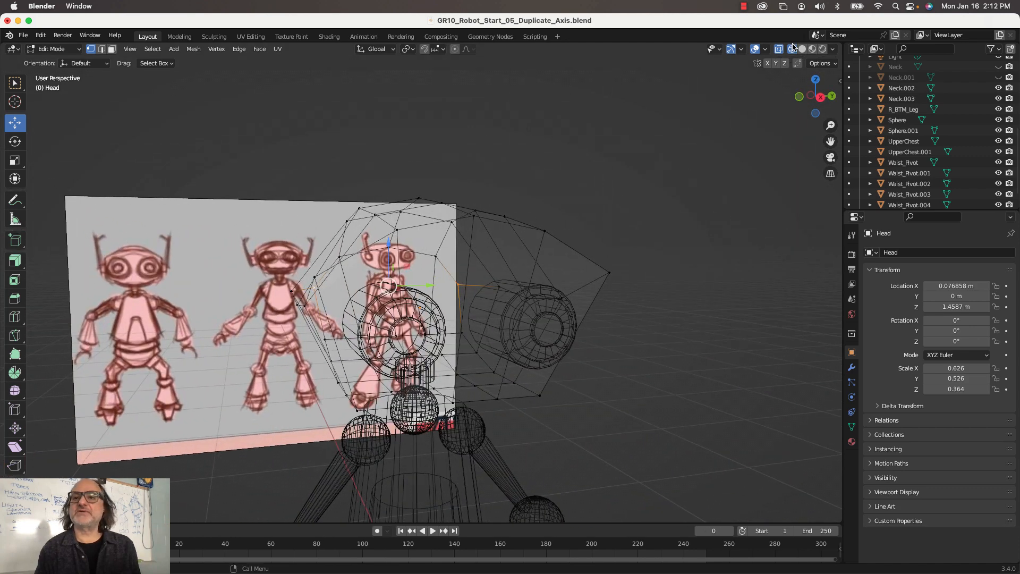
{"action": "left_click", "coordinate": [813, 49]}
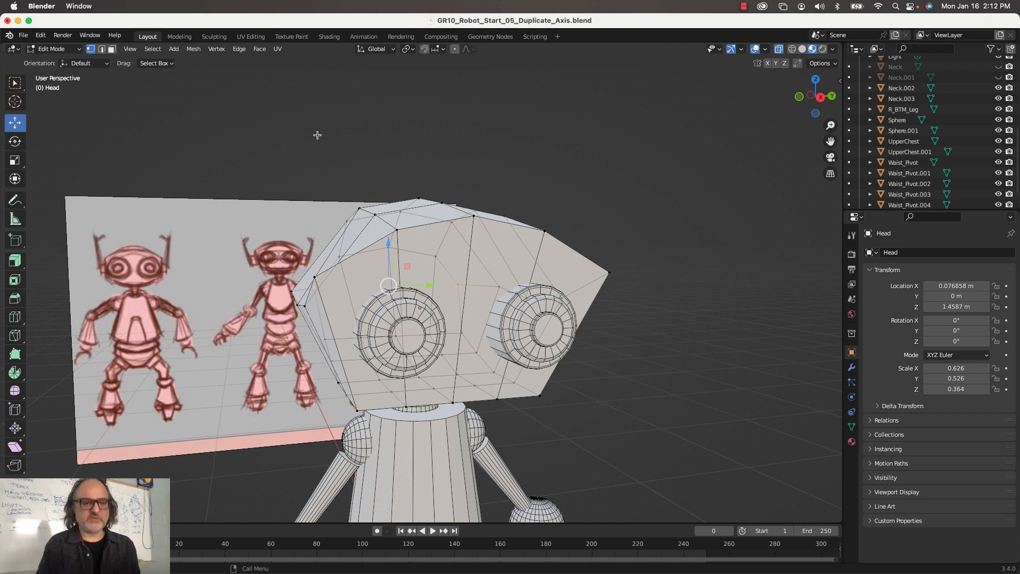
{"action": "key", "text": "3"}
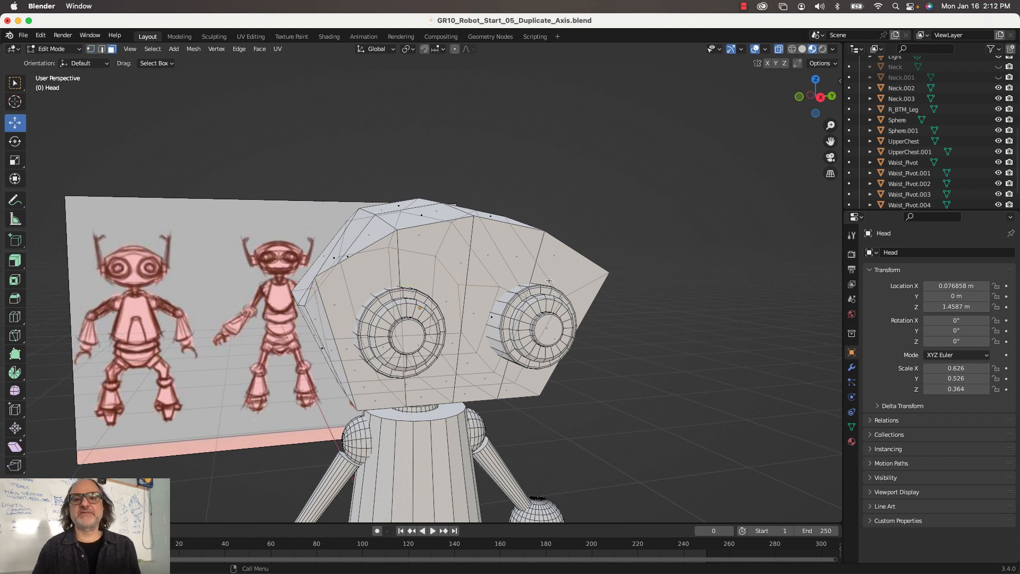
{"action": "left_click", "coordinate": [555, 262]}
{"action": "left_click", "coordinate": [779, 48]}
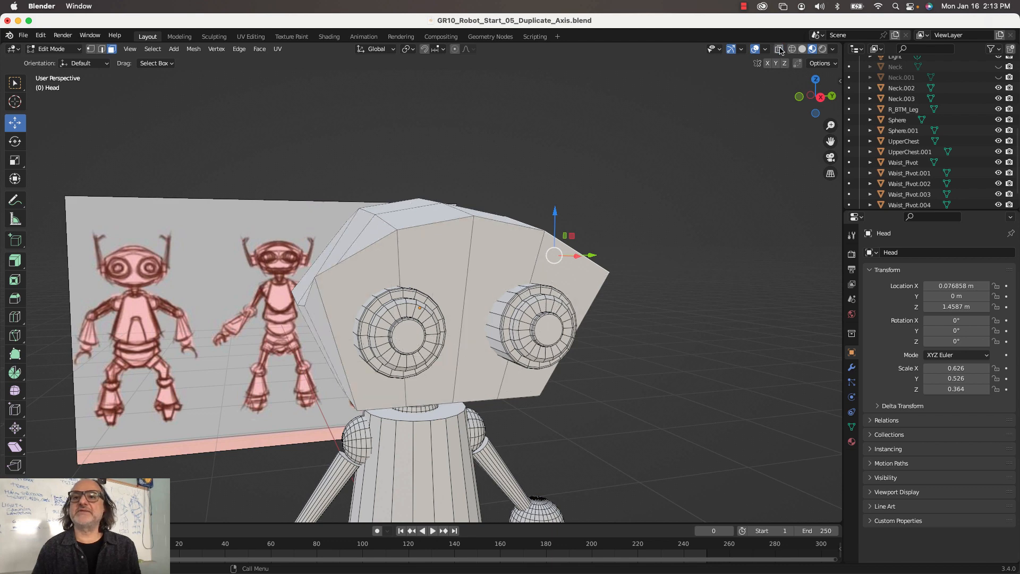
{"action": "middle_click_drag", "start_coordinate": [397, 215], "coordinate": [472, 247]}
{"action": "left_click", "coordinate": [512, 278]}
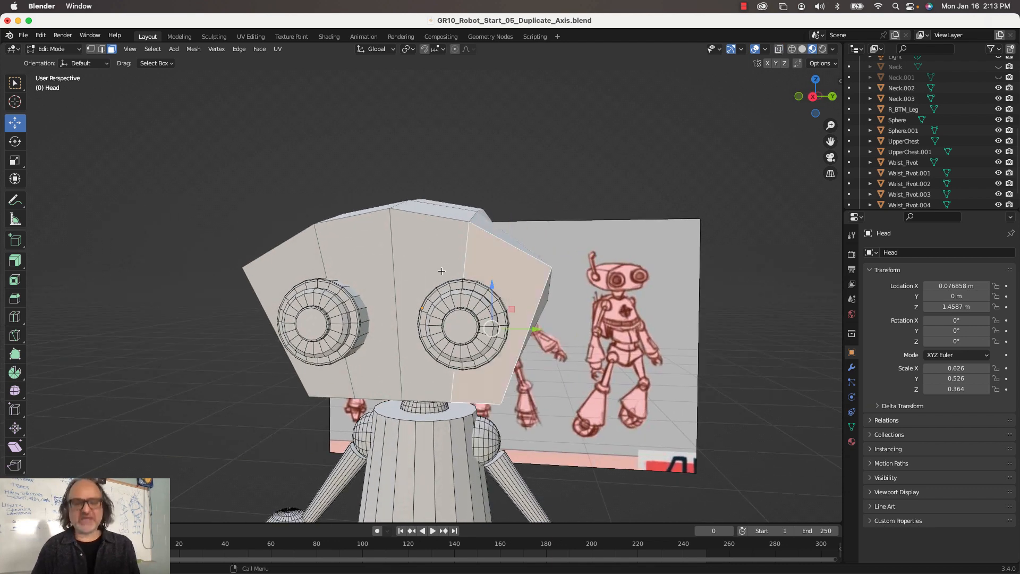
{"action": "left_click", "coordinate": [417, 262], "text": "shift"}
{"action": "left_click", "coordinate": [347, 263], "text": "shift"}
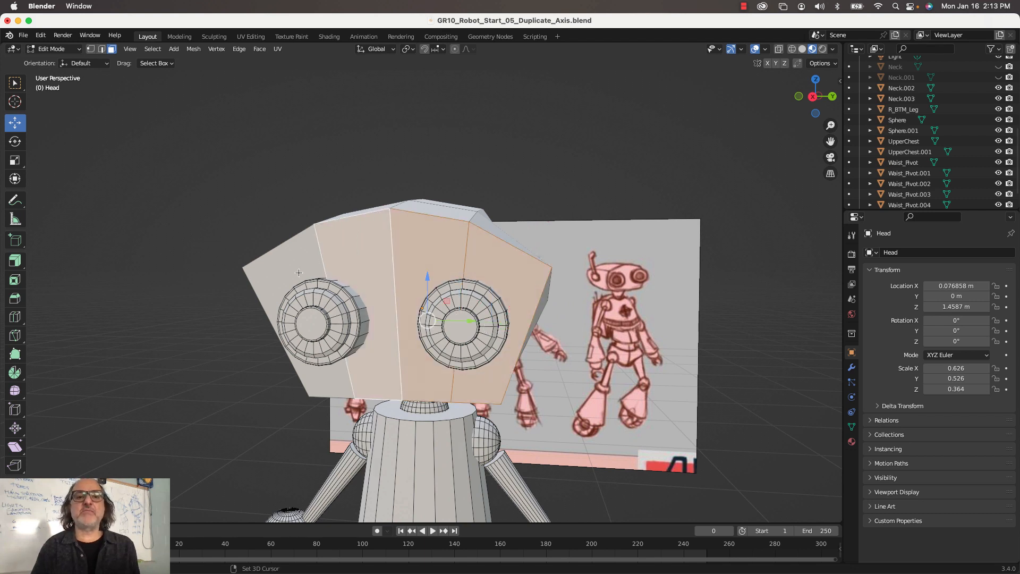
{"action": "left_click", "coordinate": [299, 272], "text": "shift"}
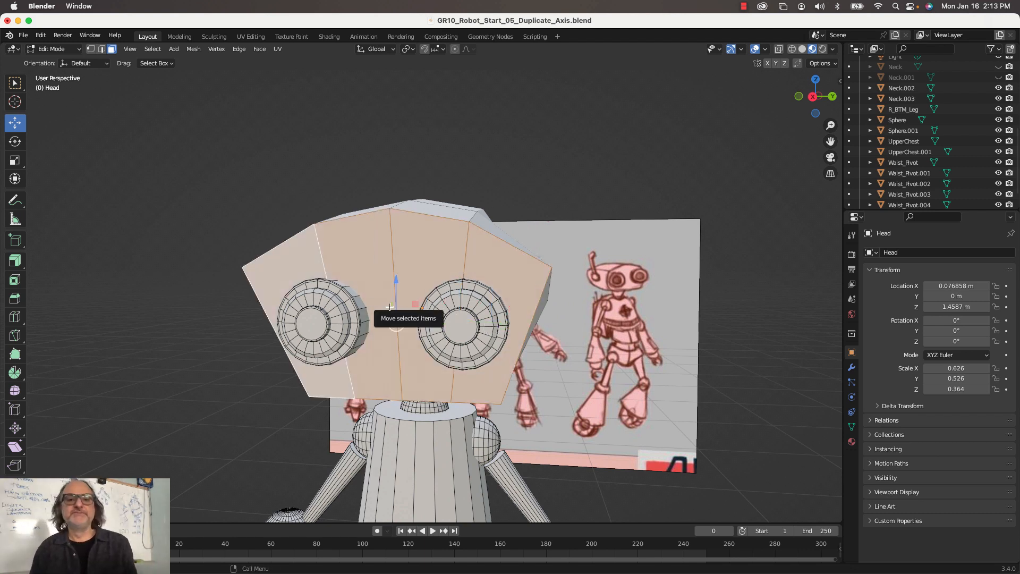
{"action": "middle_click_drag", "start_coordinate": [613, 165], "coordinate": [577, 176]}
{"action": "middle_click_drag", "start_coordinate": [370, 221], "coordinate": [471, 162], "text": "shift"}
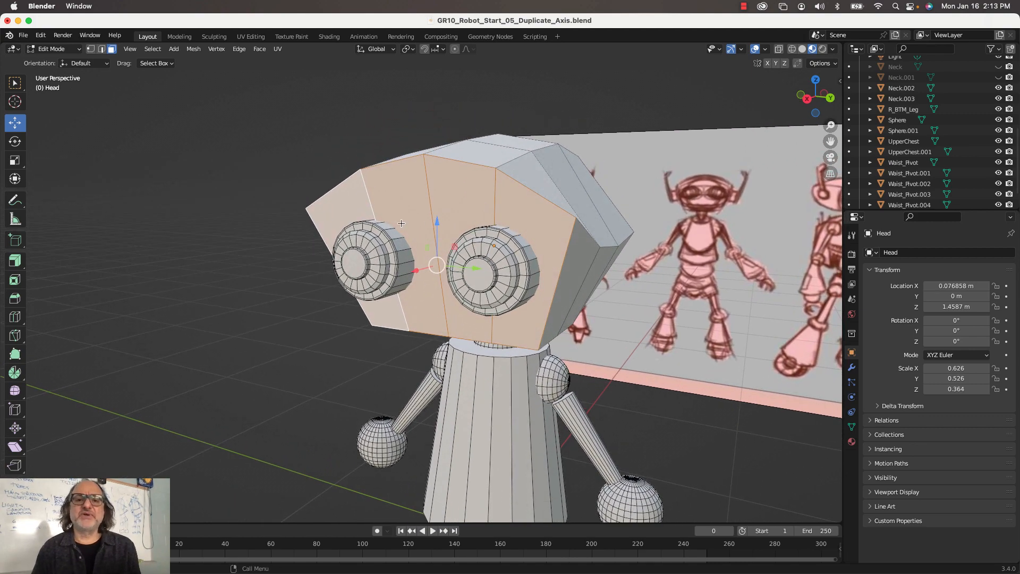
{"action": "middle_click_drag", "start_coordinate": [401, 223], "coordinate": [451, 217]}
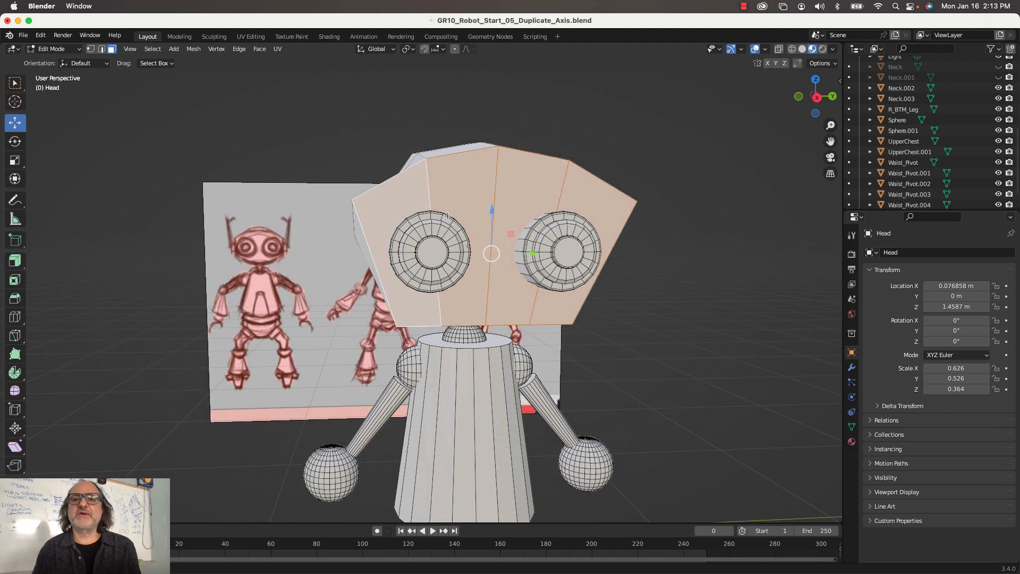
In the right-side view with X-ray wireframe, lower the head's two widest front corner vertices and scale them inward along the Y axis.
{"action": "left_click", "coordinate": [817, 98]}
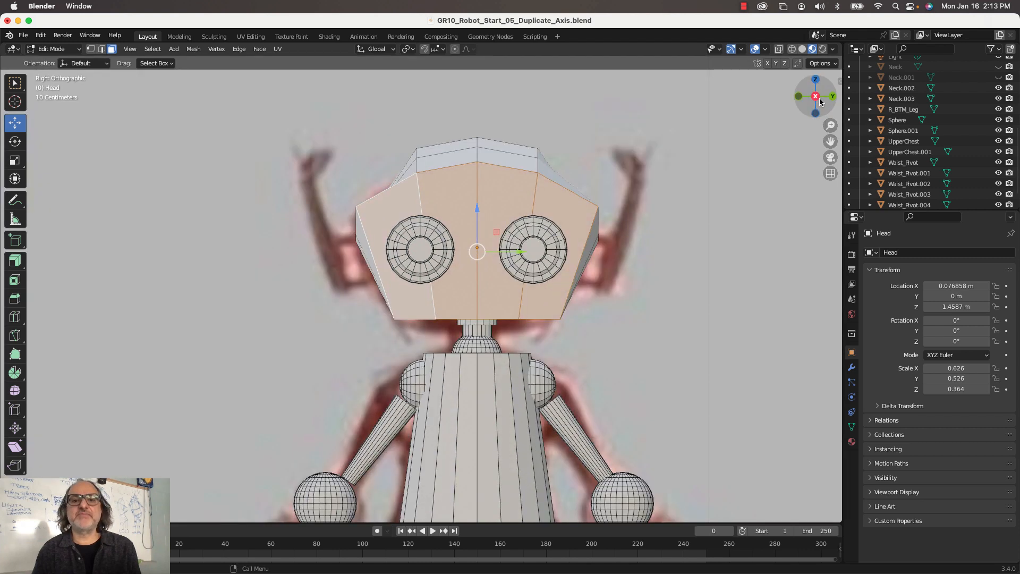
{"action": "left_click", "coordinate": [779, 48]}
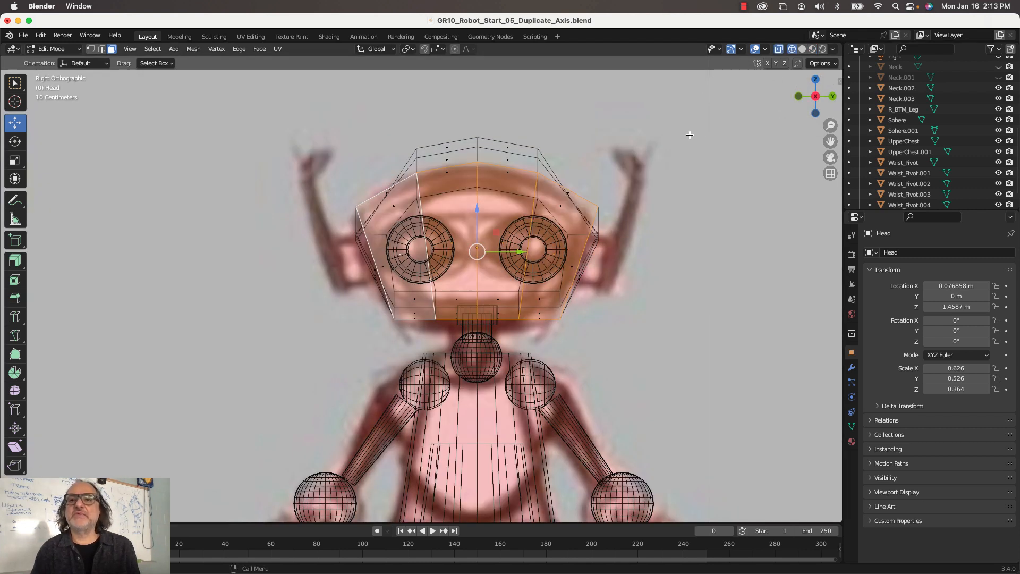
{"action": "left_click", "coordinate": [90, 49]}
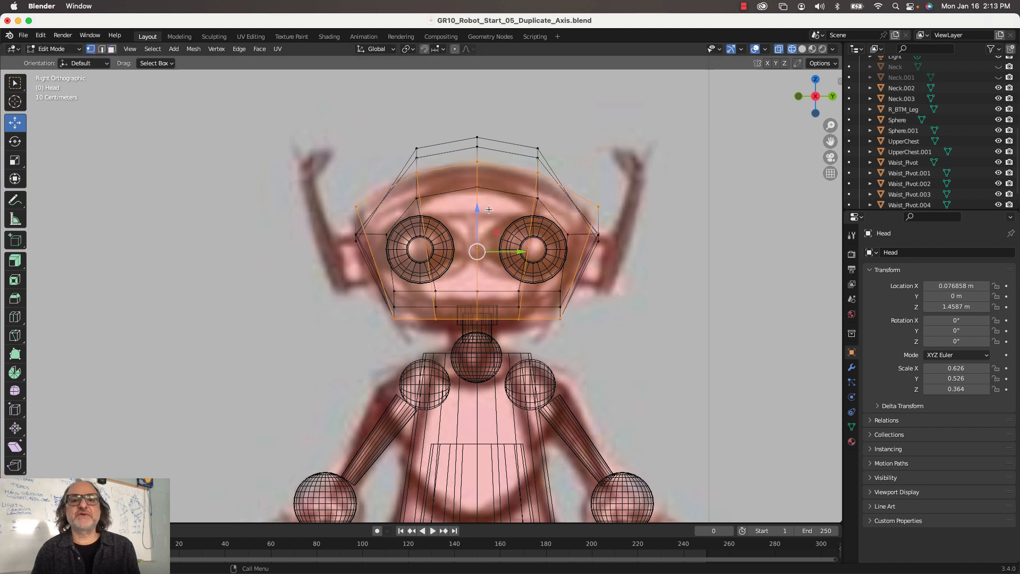
{"action": "left_click", "coordinate": [356, 207]}
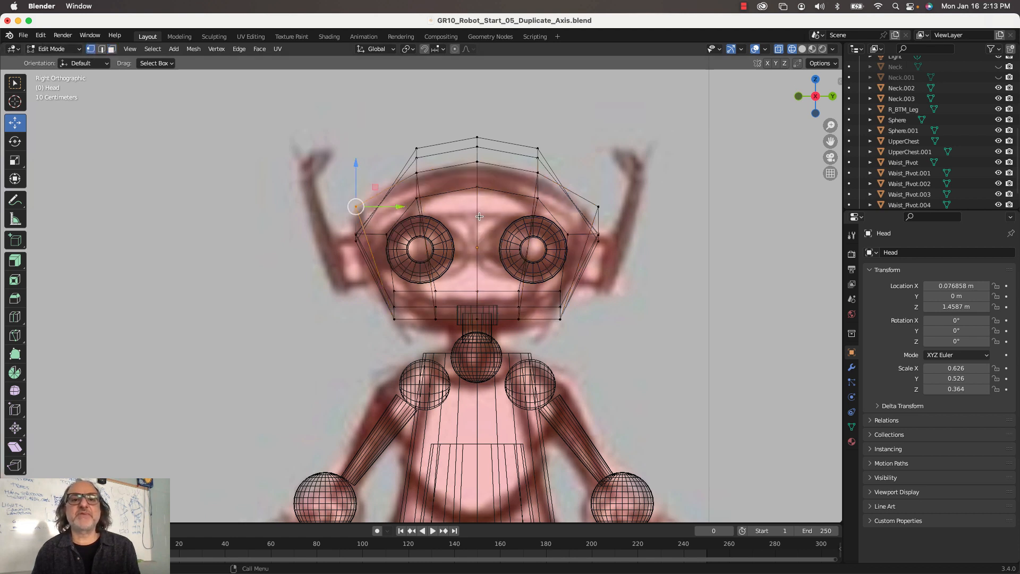
{"action": "left_click", "coordinate": [599, 208], "text": "shift"}
{"action": "left_click_drag", "start_coordinate": [477, 165], "coordinate": [475, 198]}
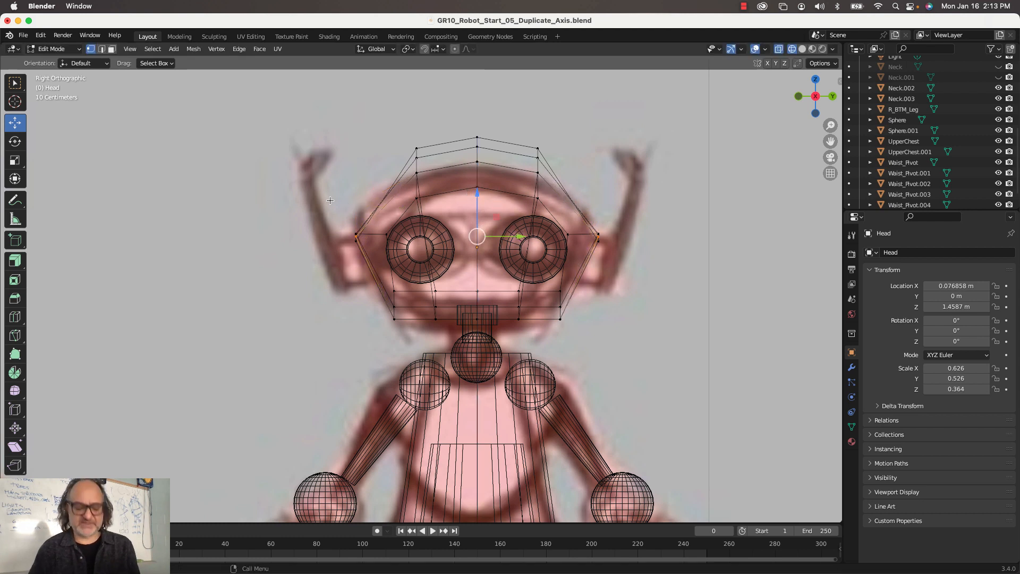
{"action": "key", "text": "s"}
{"action": "key", "text": "y"}
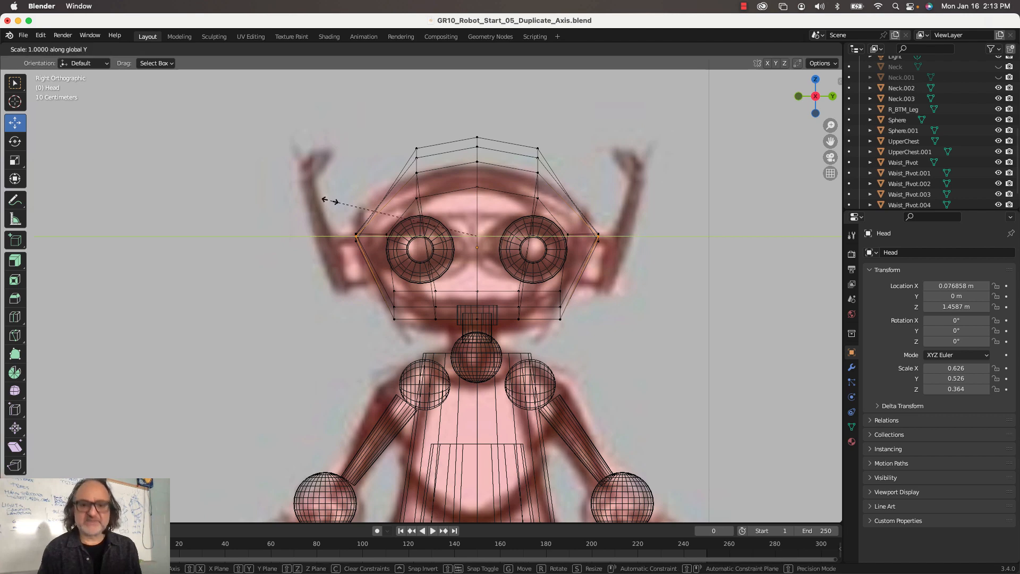
{"action": "left_click", "coordinate": [345, 203]}
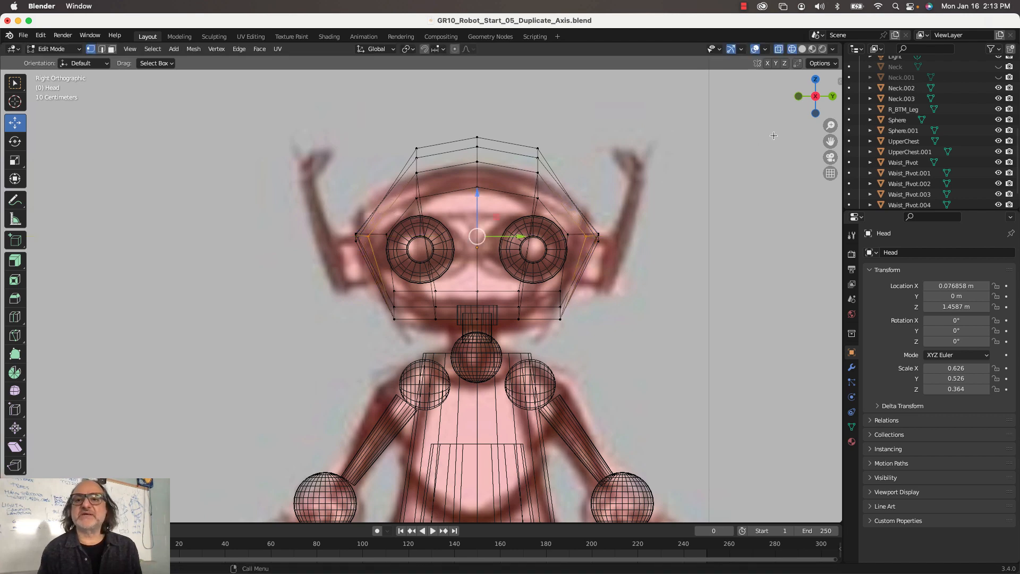
In Solid shading without X-ray, move the two inner roof vertices one row behind the head's front edge outward along Y, one at a time.
{"action": "left_click", "coordinate": [803, 49]}
{"action": "key", "text": "alt+z"}
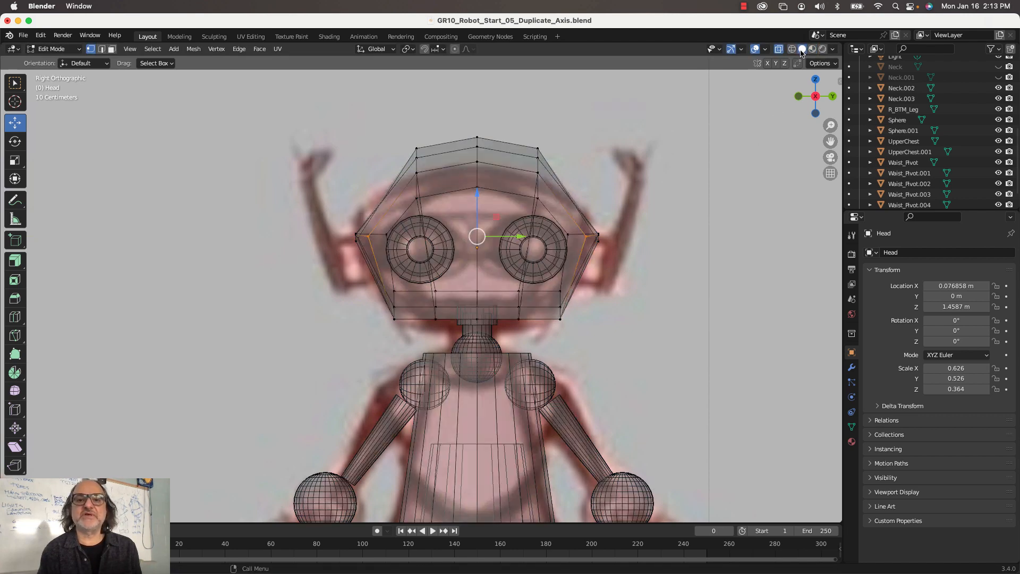
{"action": "left_click", "coordinate": [779, 49]}
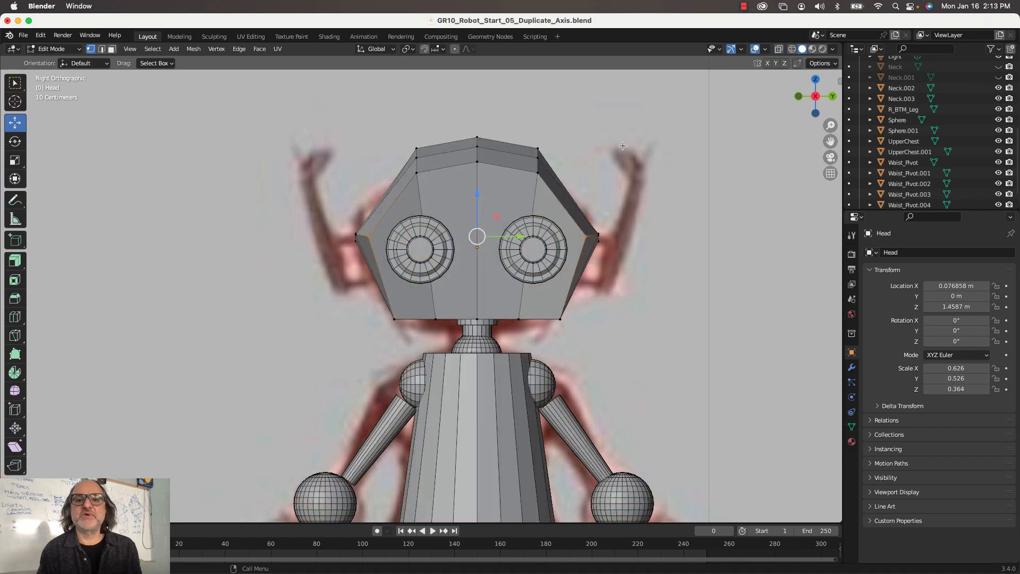
{"action": "middle_click_drag", "start_coordinate": [623, 146], "coordinate": [650, 211]}
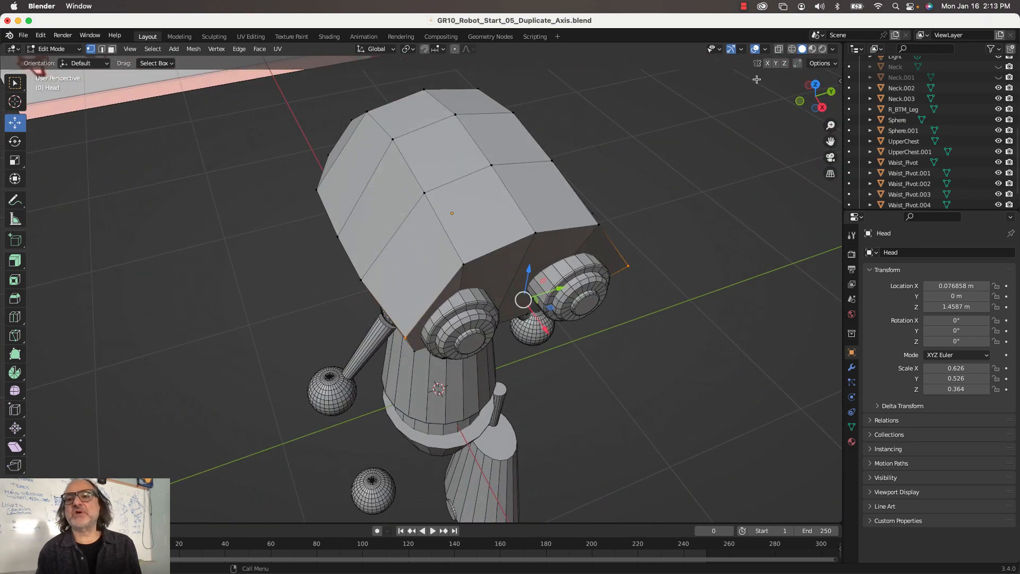
{"action": "left_click", "coordinate": [820, 87]}
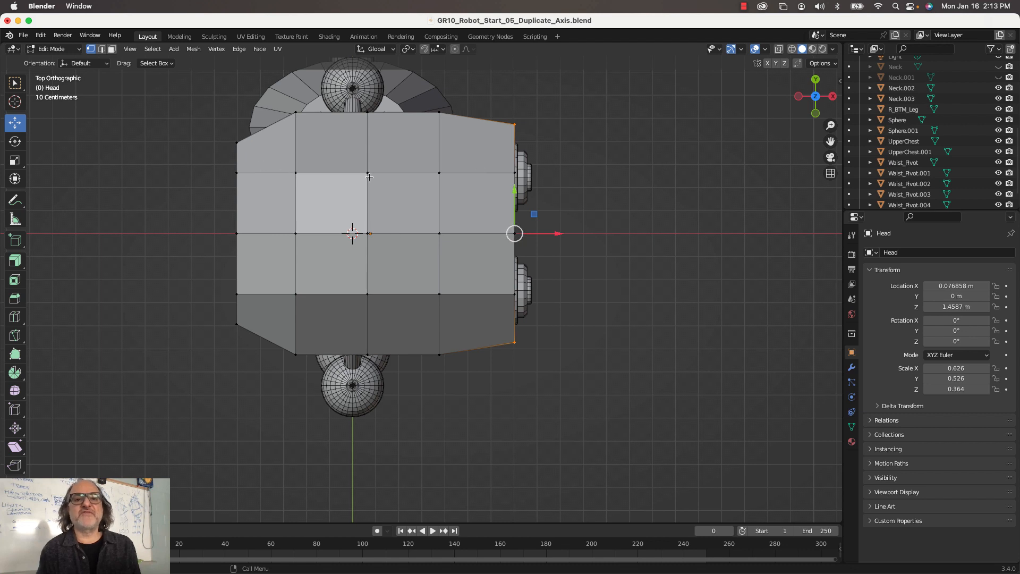
{"action": "left_click", "coordinate": [440, 172]}
{"action": "left_click_drag", "start_coordinate": [440, 133], "coordinate": [440, 119]}
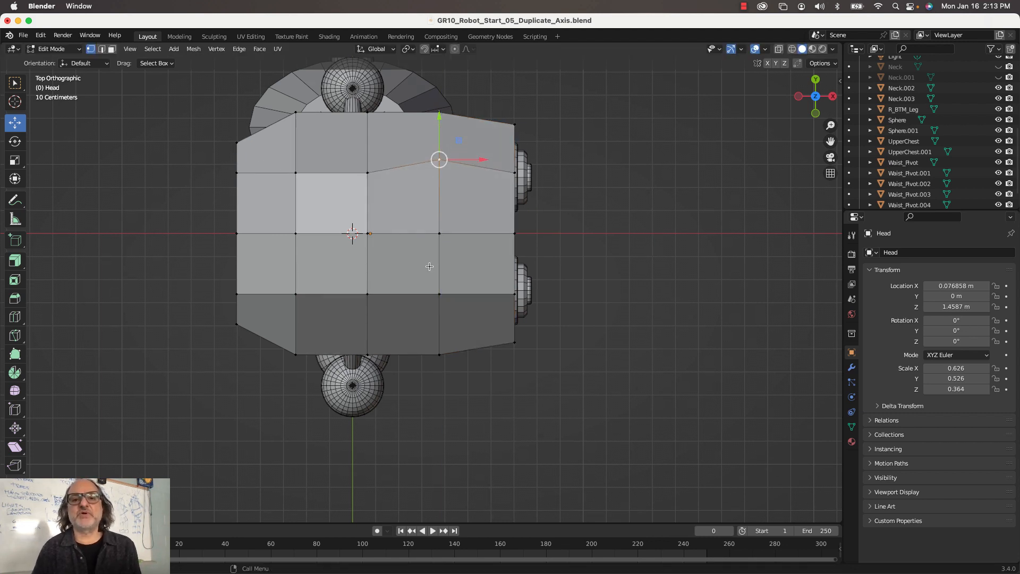
{"action": "left_click", "coordinate": [440, 295]}
{"action": "left_click_drag", "start_coordinate": [441, 240], "coordinate": [443, 259]}
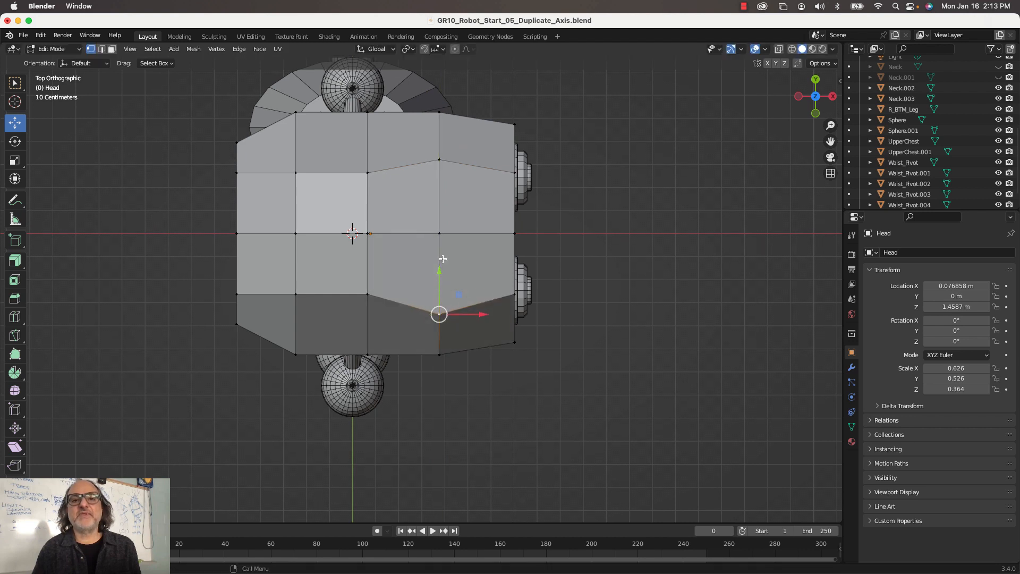
Select both inner roof vertices in the middle row of the head and scale them apart along the Y axis.
{"action": "left_click", "coordinate": [367, 171]}
{"action": "left_click", "coordinate": [369, 295], "text": "shift"}
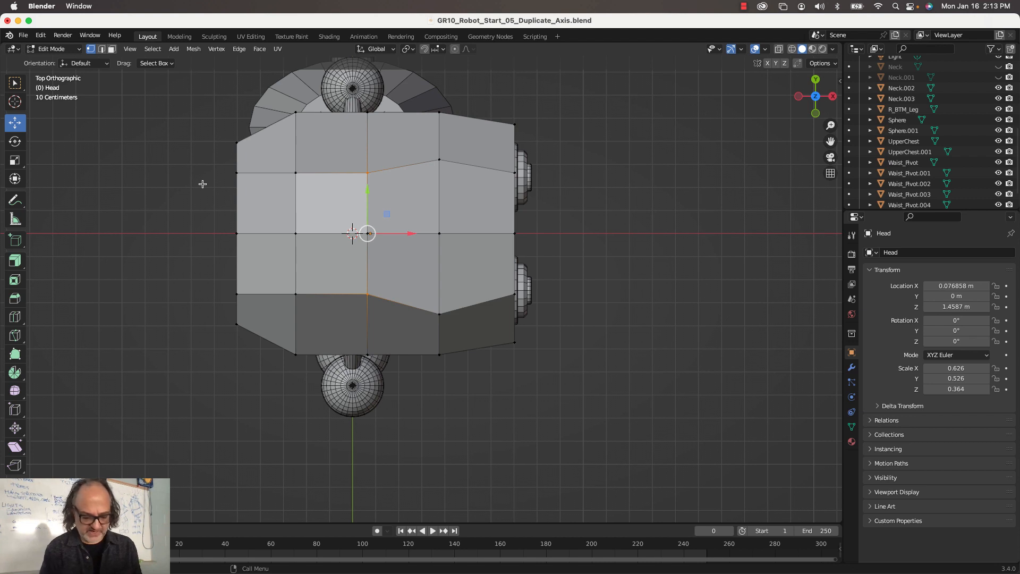
{"action": "key", "text": "s"}
{"action": "key", "text": "y"}
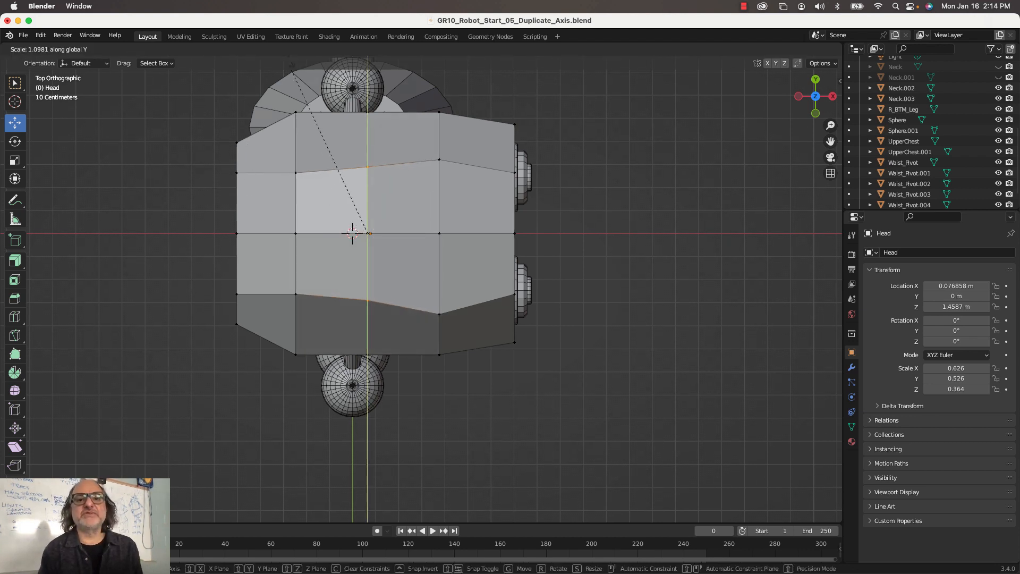
{"action": "left_click", "coordinate": [373, 492]}
Box-select the head's inner rear vertices in X-ray wireframe and scale them inward along Y to about 0.49.
{"action": "left_click_drag", "start_coordinate": [211, 166], "coordinate": [247, 306]}
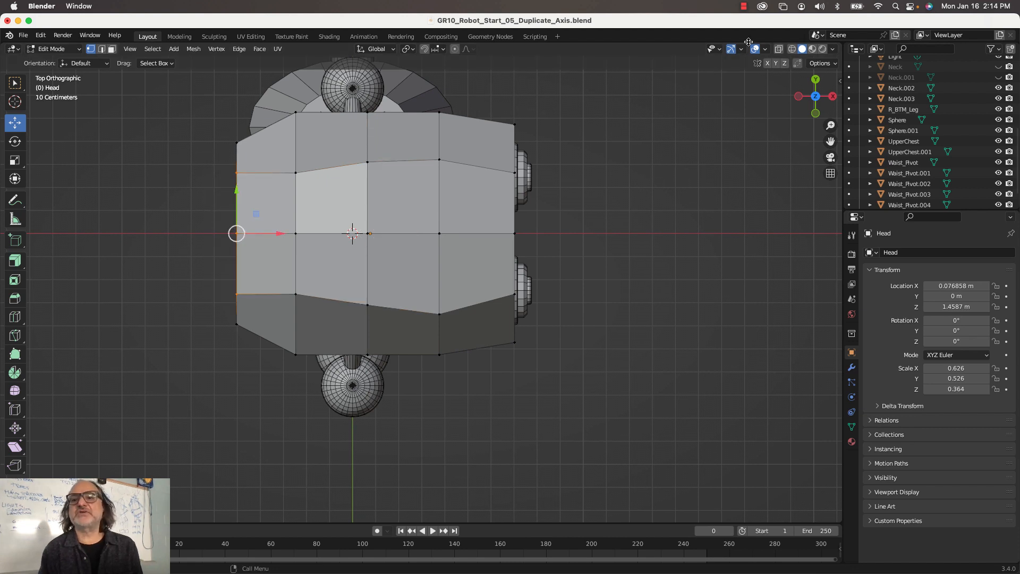
{"action": "left_click", "coordinate": [778, 49]}
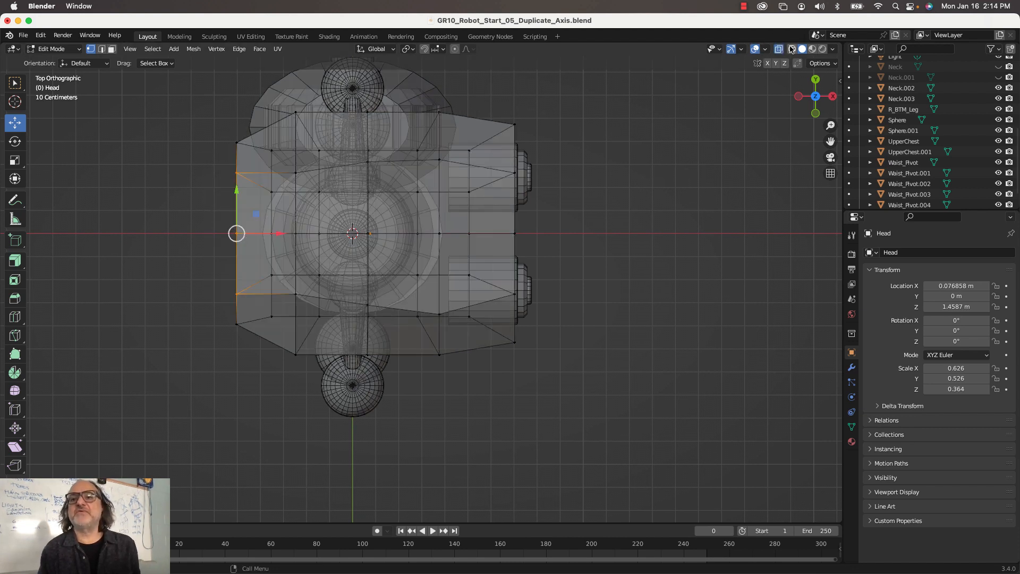
{"action": "key", "text": "shift+z"}
{"action": "left_click_drag", "start_coordinate": [215, 166], "coordinate": [254, 308]}
{"action": "key", "text": "s"}
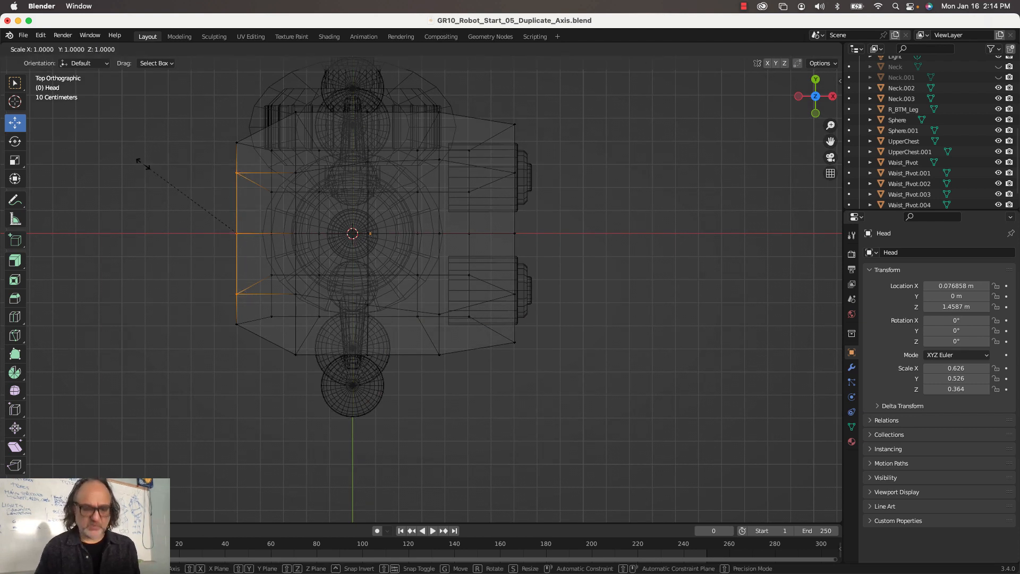
{"action": "key", "text": "y"}
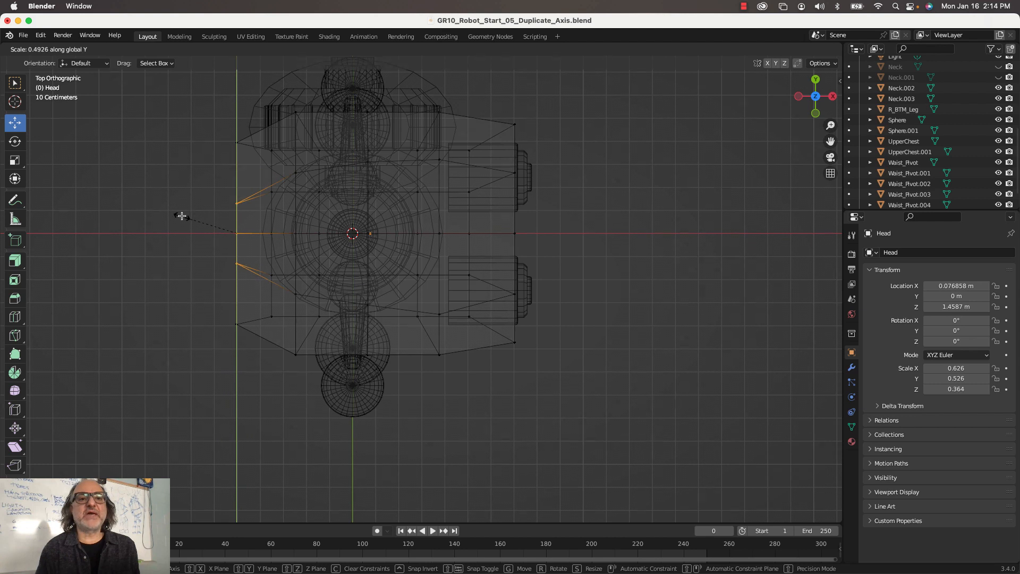
{"action": "left_click", "coordinate": [182, 216]}
Box-select the head's outer rear corner vertices on both sides and try scaling them inward along the Y axis.
{"action": "left_click_drag", "start_coordinate": [212, 116], "coordinate": [239, 160]}
{"action": "left_click_drag", "start_coordinate": [208, 303], "coordinate": [270, 375], "text": "shift"}
{"action": "key", "text": "s"}
{"action": "key", "text": "y"}
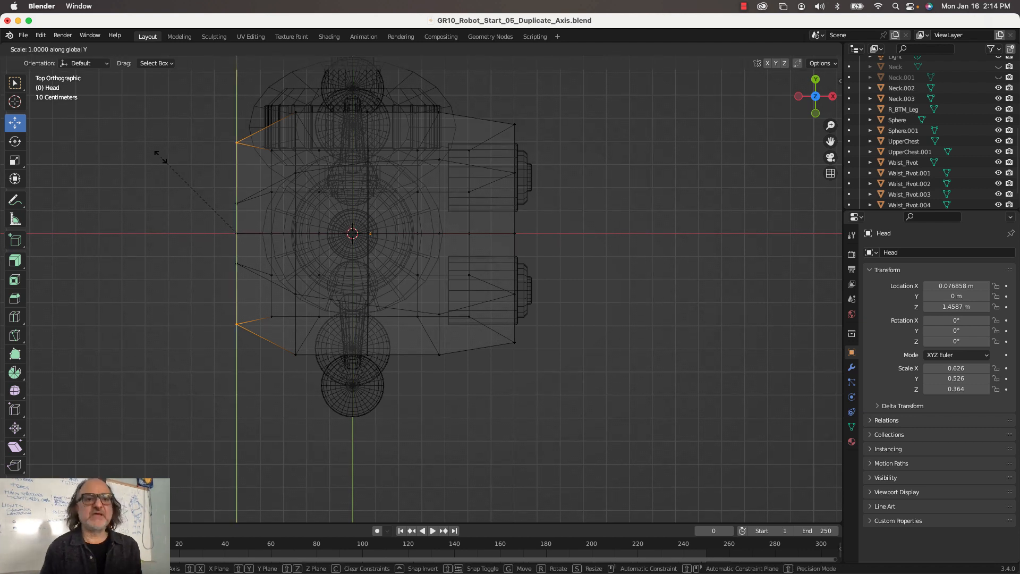
{"action": "left_click", "coordinate": [185, 191]}
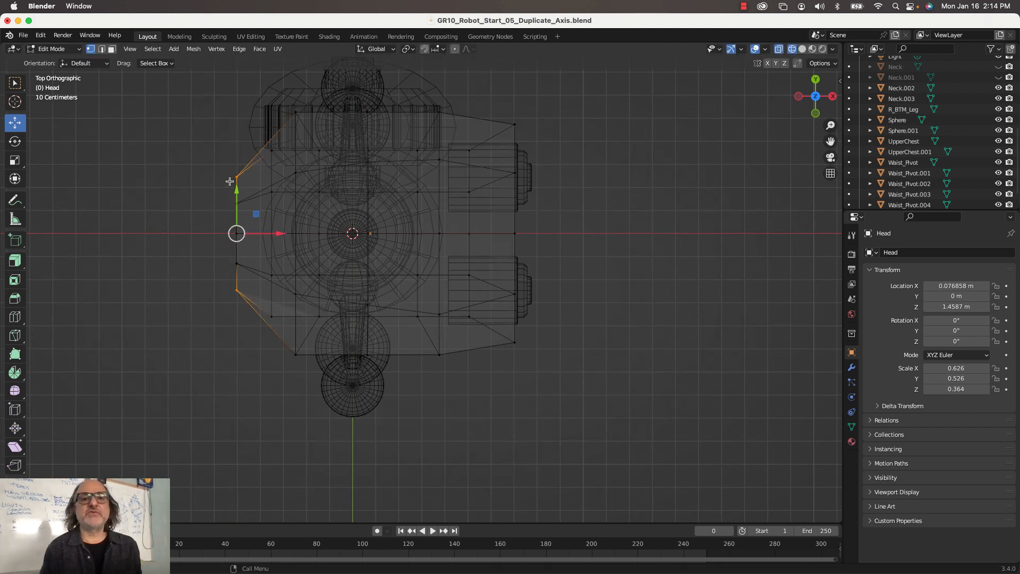
Sketch a curved annotation stroke along each side of the head in the top view to outline its intended taper.
{"action": "left_click", "coordinate": [13, 206]}
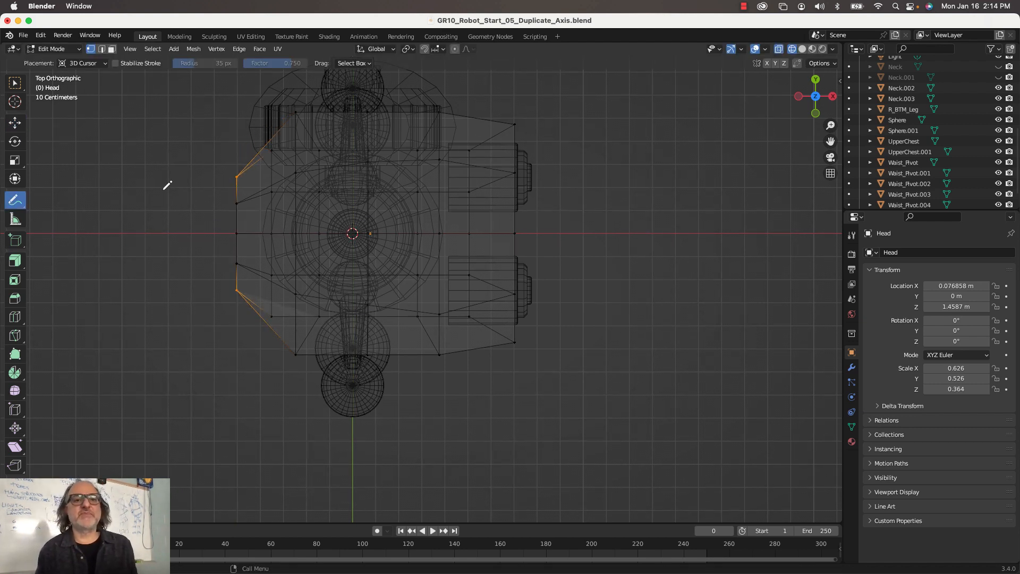
{"action": "mouse_move", "coordinate": [233, 182]}
{"action": "left_mouse_down"}
{"action": "mouse_move", "coordinate": [334, 141]}
{"action": "mouse_move", "coordinate": [396, 130]}
{"action": "mouse_move", "coordinate": [499, 152]}
{"action": "mouse_move", "coordinate": [518, 171]}
{"action": "left_mouse_up"}
{"action": "mouse_move", "coordinate": [519, 338]}
{"action": "left_mouse_down"}
{"action": "mouse_move", "coordinate": [297, 327]}
{"action": "mouse_move", "coordinate": [253, 292]}
{"action": "left_mouse_up"}
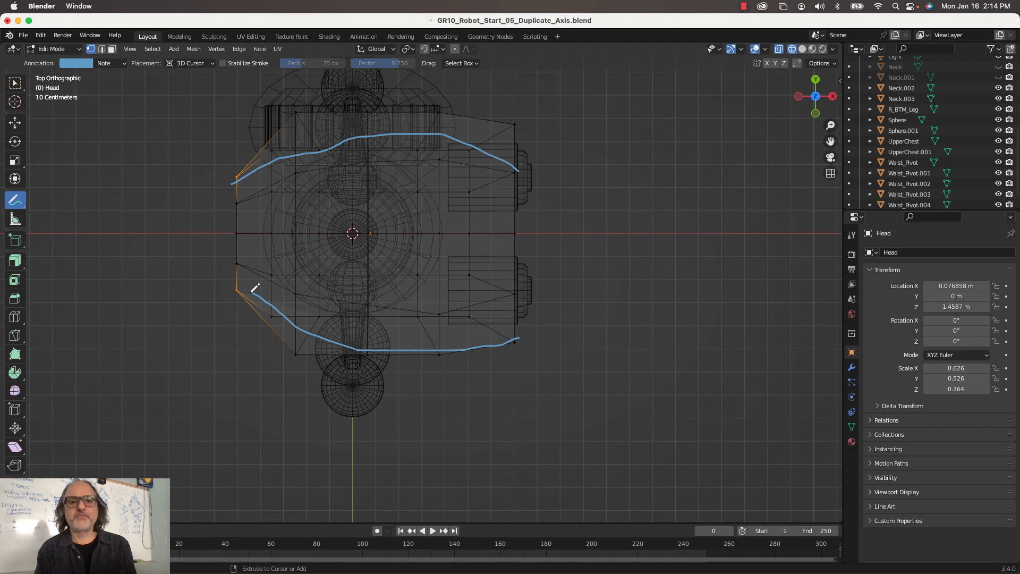
Undo both annotation strokes and the last scaling of the outer rear corner vertices.
{"action": "key", "text": "ctrl+z"}
{"action": "key", "text": "ctrl+z"}
{"action": "key", "text": "ctrl+z"}
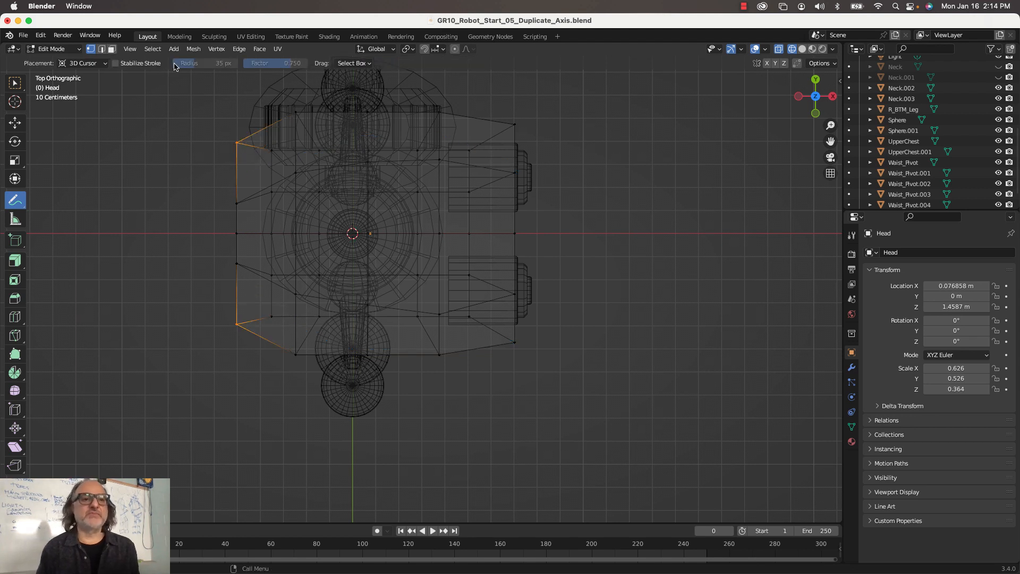
Scale the selected outer rear corner vertices of the head moderately inward along the Y axis.
{"action": "left_click", "coordinate": [14, 122]}
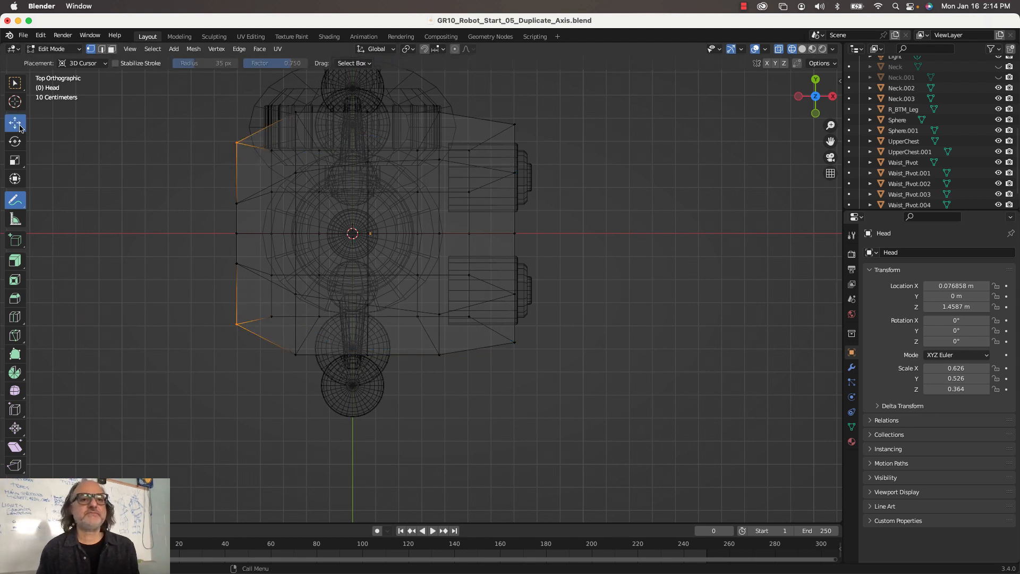
{"action": "key", "text": "s"}
{"action": "key", "text": "y"}
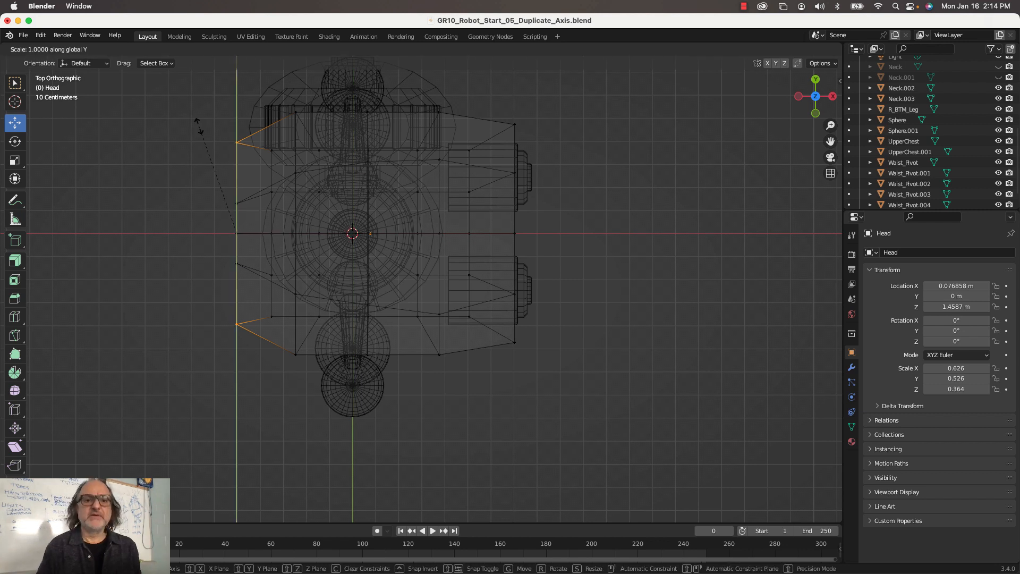
{"action": "left_click", "coordinate": [214, 152]}
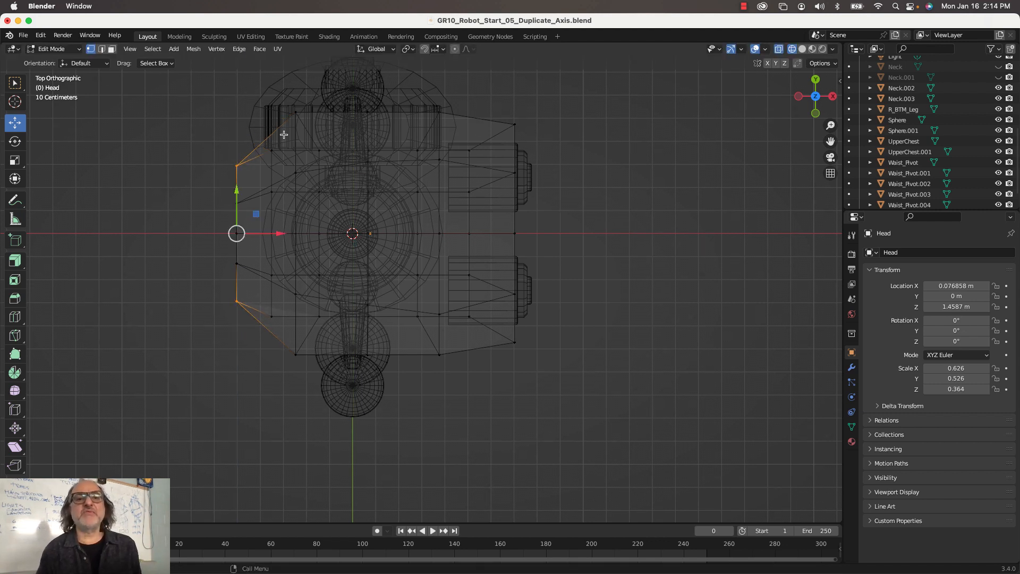
Select the two outer rear corner vertices of the head's underside and scale them inward along the Y axis.
{"action": "left_click", "coordinate": [273, 150]}
{"action": "left_click", "coordinate": [272, 316], "text": "shift"}
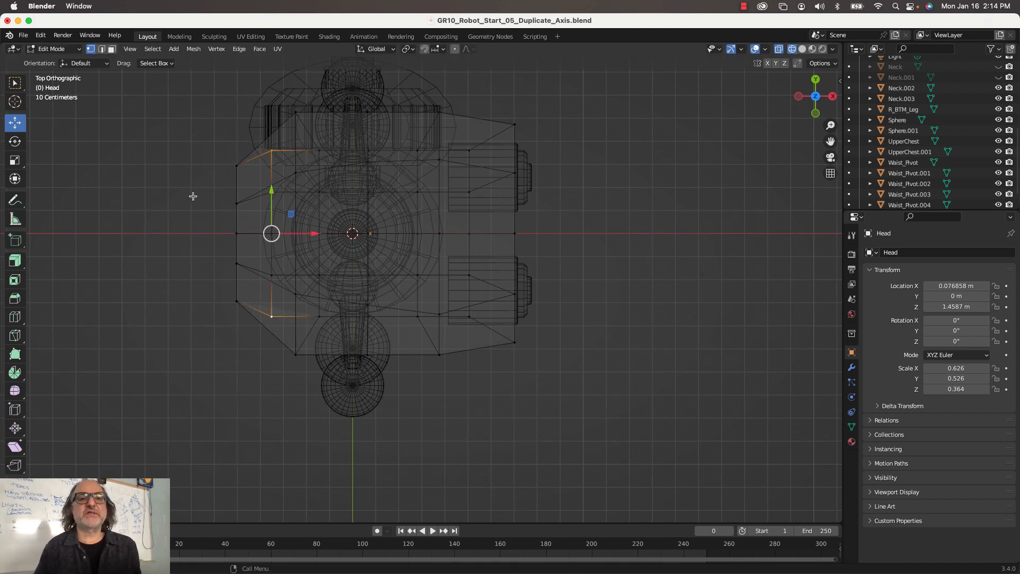
{"action": "key", "text": "s"}
{"action": "key", "text": "y"}
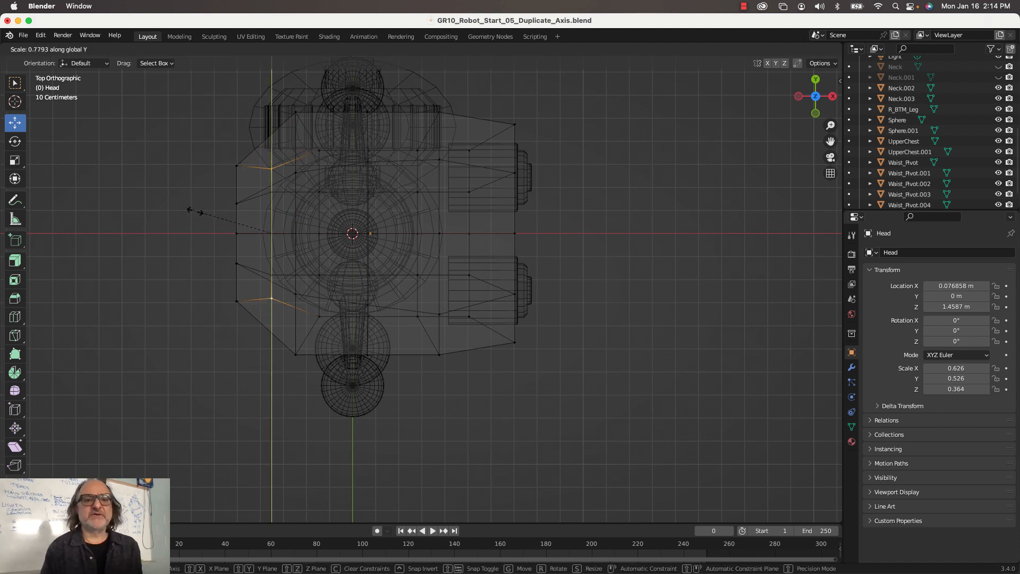
{"action": "left_click", "coordinate": [228, 155]}
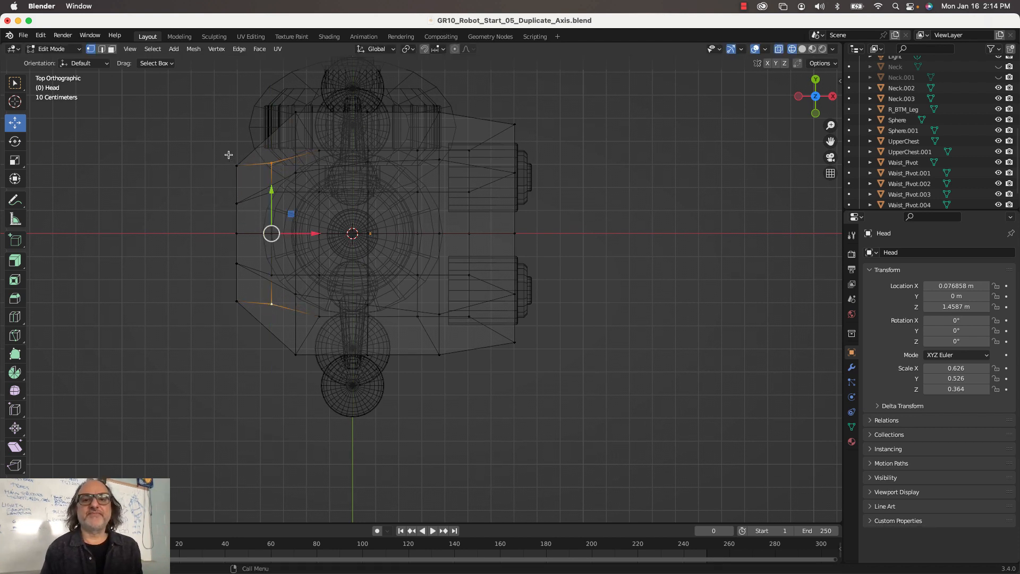
Inspect the reshaped head from several angles in Material Preview with X-ray turned off.
{"action": "left_click", "coordinate": [812, 49]}
{"action": "middle_click_drag", "start_coordinate": [635, 177], "coordinate": [539, 92]}
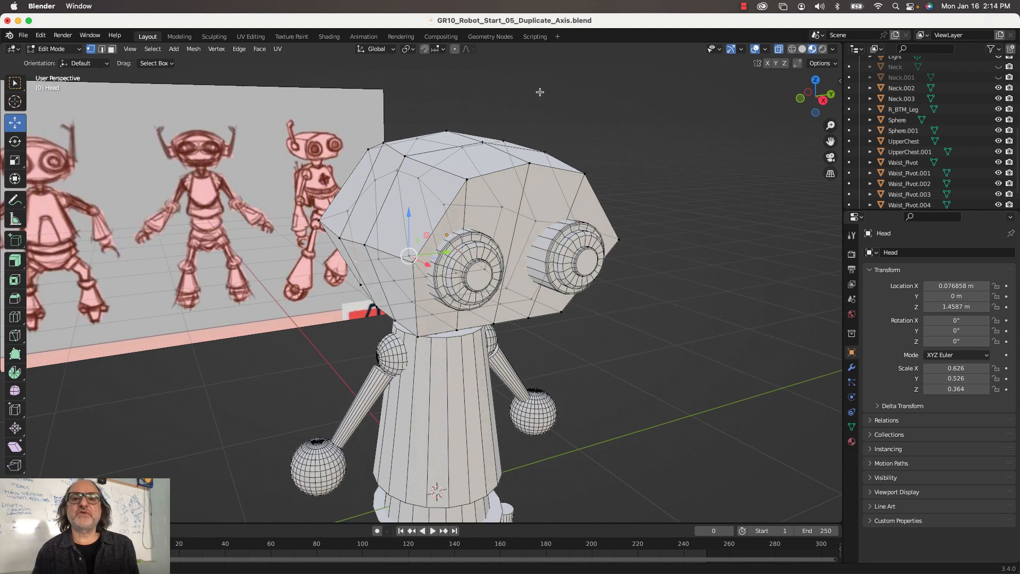
{"action": "left_click", "coordinate": [757, 50]}
{"action": "left_click", "coordinate": [757, 50]}
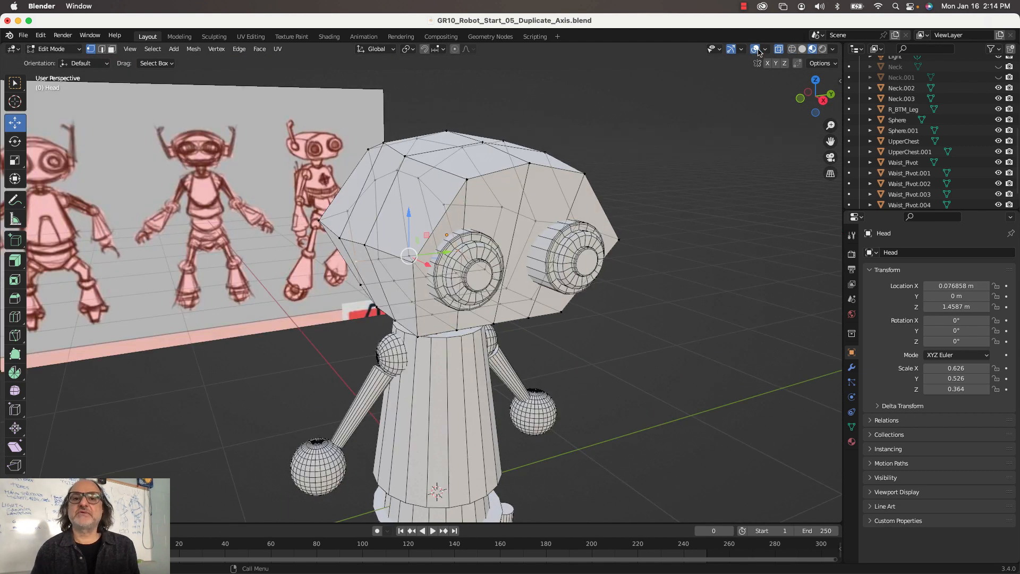
{"action": "left_click", "coordinate": [779, 50]}
{"action": "middle_click_drag", "start_coordinate": [580, 193], "coordinate": [521, 198]}
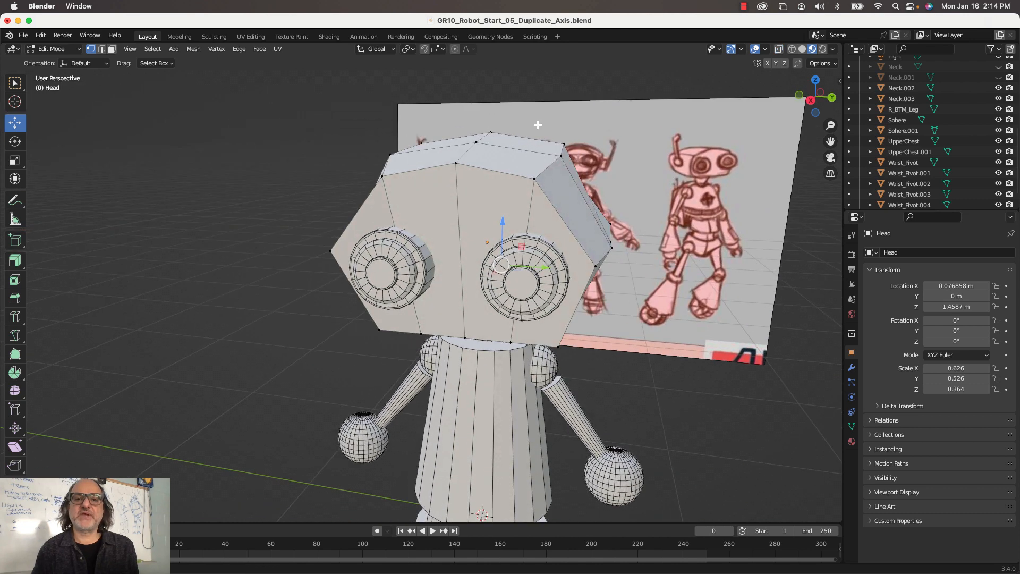
Switch to Solid shading, clear the vertex selection and select the outermost front face beside the eye on the positive Y side.
{"action": "left_click", "coordinate": [802, 49]}
{"action": "key", "text": "alt+a"}
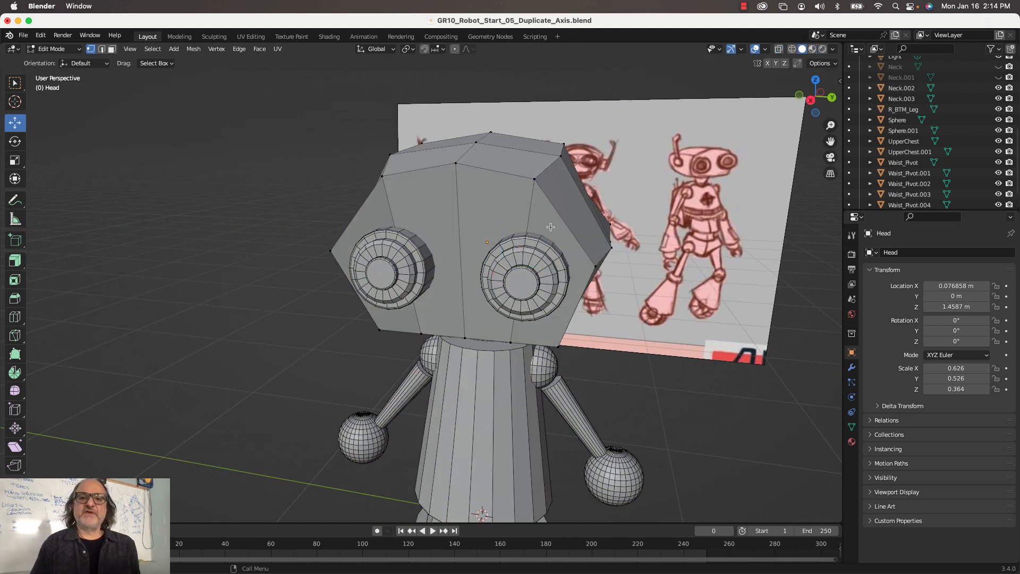
{"action": "key", "text": "3"}
{"action": "left_click", "coordinate": [550, 227]}
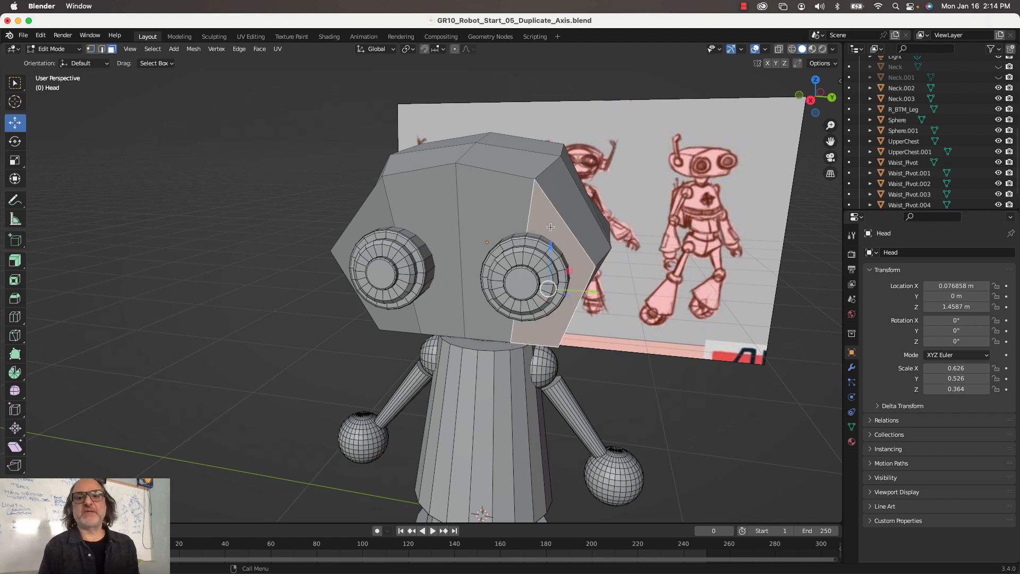
Add the remaining three front faces of the head to the face selection.
{"action": "left_click", "coordinate": [513, 216], "text": "shift"}
{"action": "left_click", "coordinate": [405, 217], "text": "shift"}
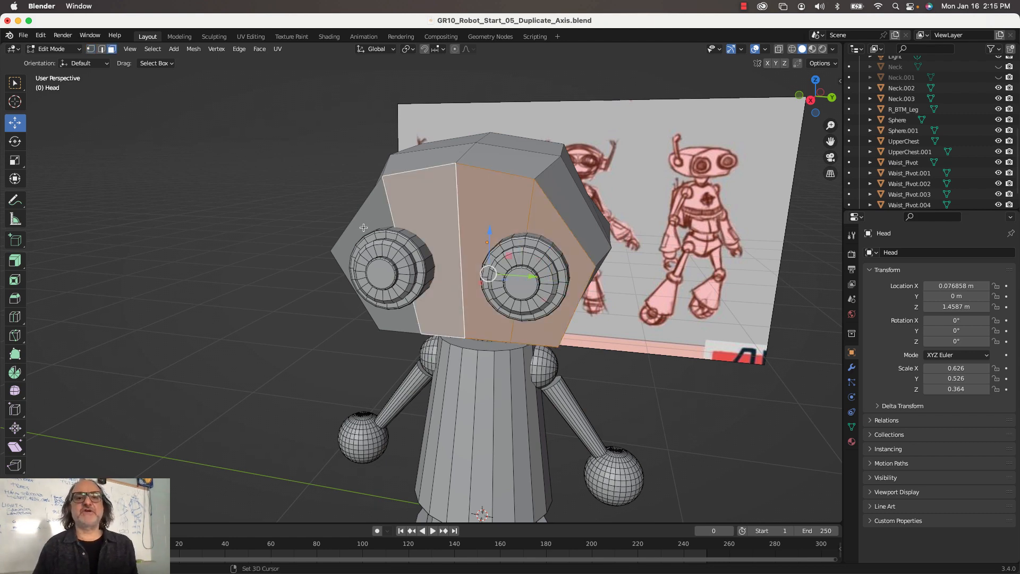
{"action": "middle_click_drag", "start_coordinate": [282, 218], "coordinate": [251, 141]}
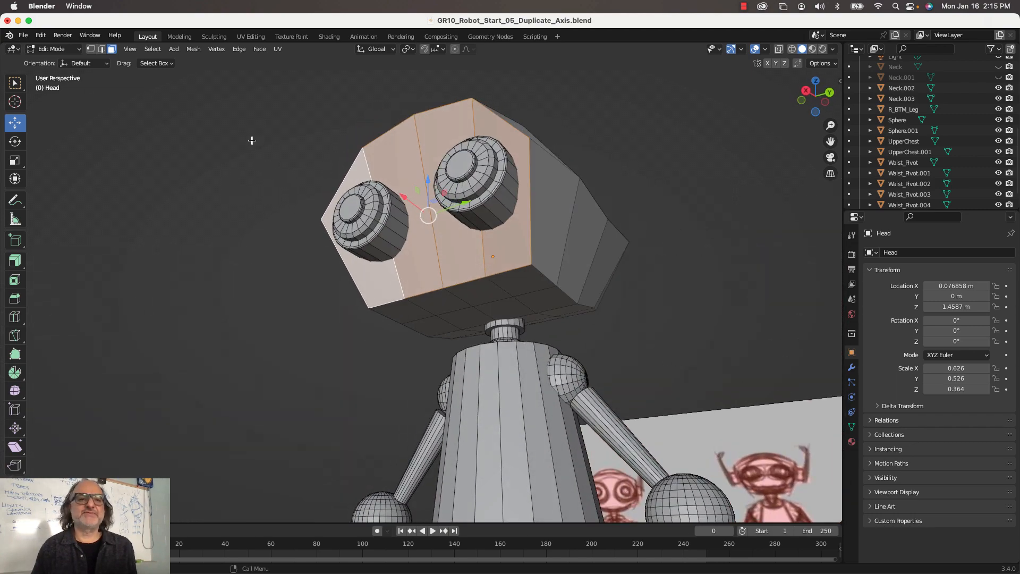
Select the four bottom edges of the head's front and move them slightly up along the Z axis.
{"action": "left_click", "coordinate": [101, 50]}
{"action": "left_click", "coordinate": [505, 270]}
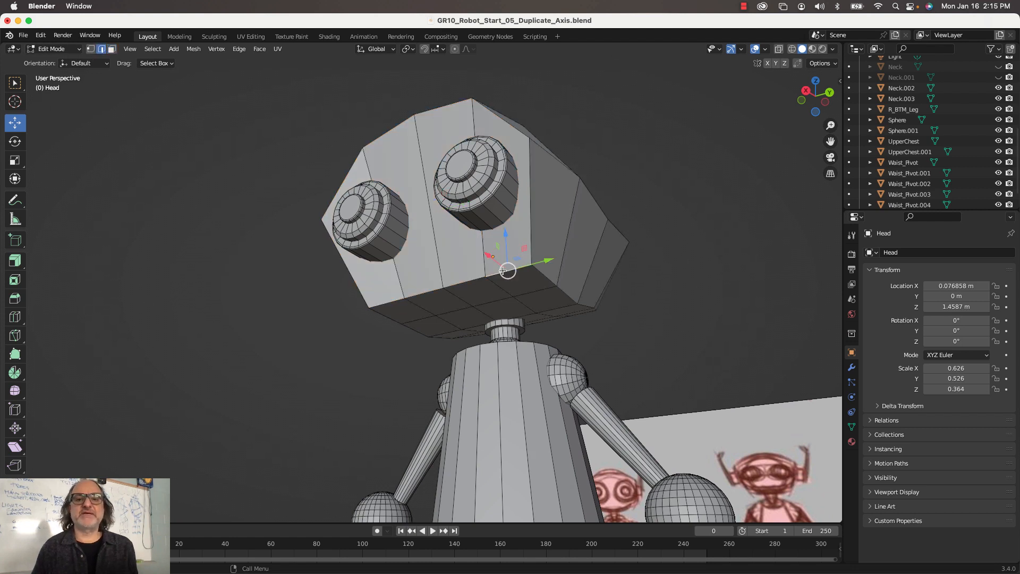
{"action": "left_click", "coordinate": [465, 279], "text": "shift"}
{"action": "left_click", "coordinate": [425, 287], "text": "shift"}
{"action": "left_click", "coordinate": [387, 297], "text": "shift"}
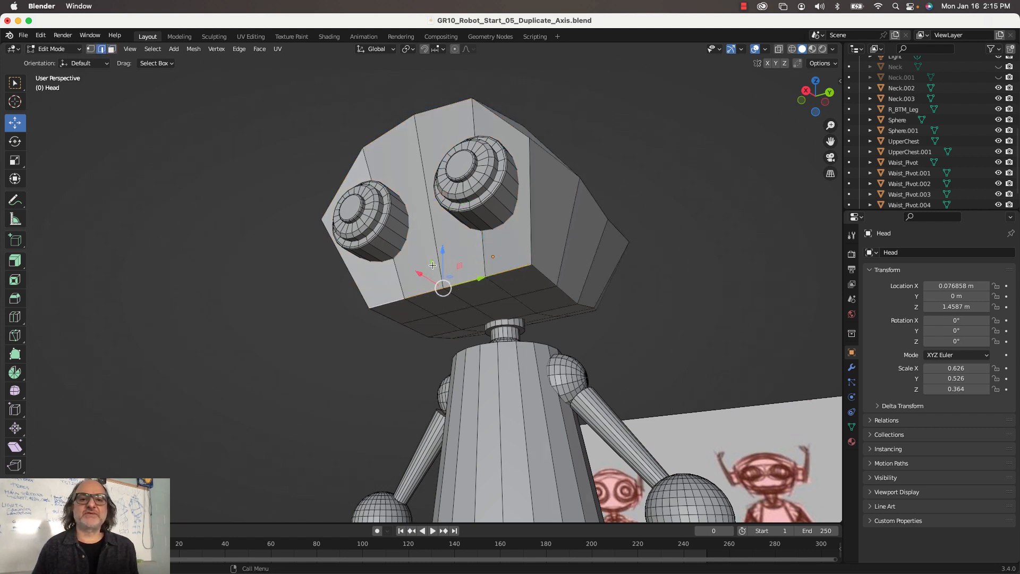
{"action": "left_click_drag", "start_coordinate": [443, 261], "coordinate": [443, 245]}
{"action": "middle_click_drag", "start_coordinate": [444, 246], "coordinate": [524, 214]}
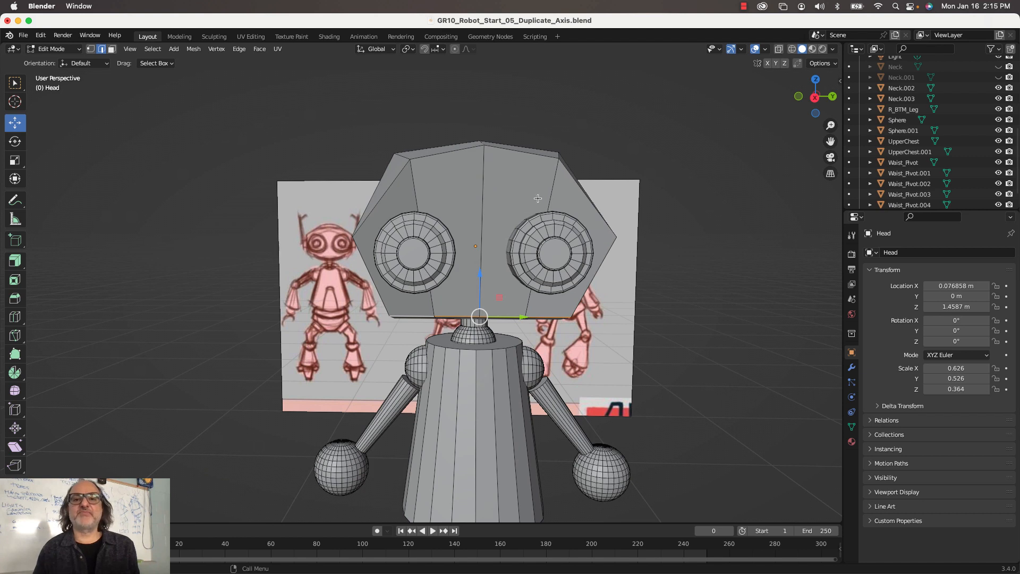
Select the four front faces of the head and inset them together by about 0.116 m.
{"action": "left_click", "coordinate": [571, 197]}
{"action": "key", "text": "3"}
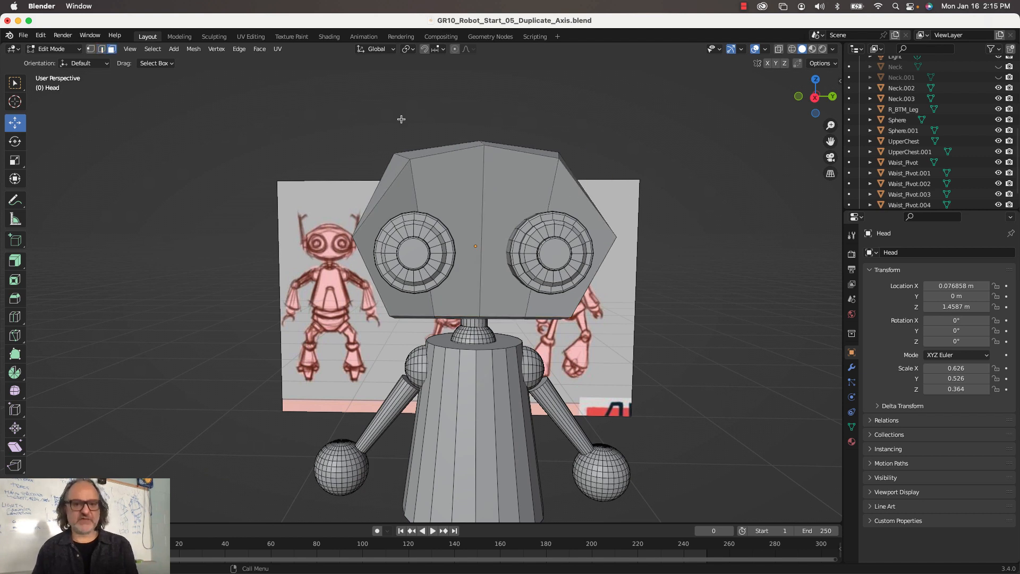
{"action": "left_click", "coordinate": [562, 199]}
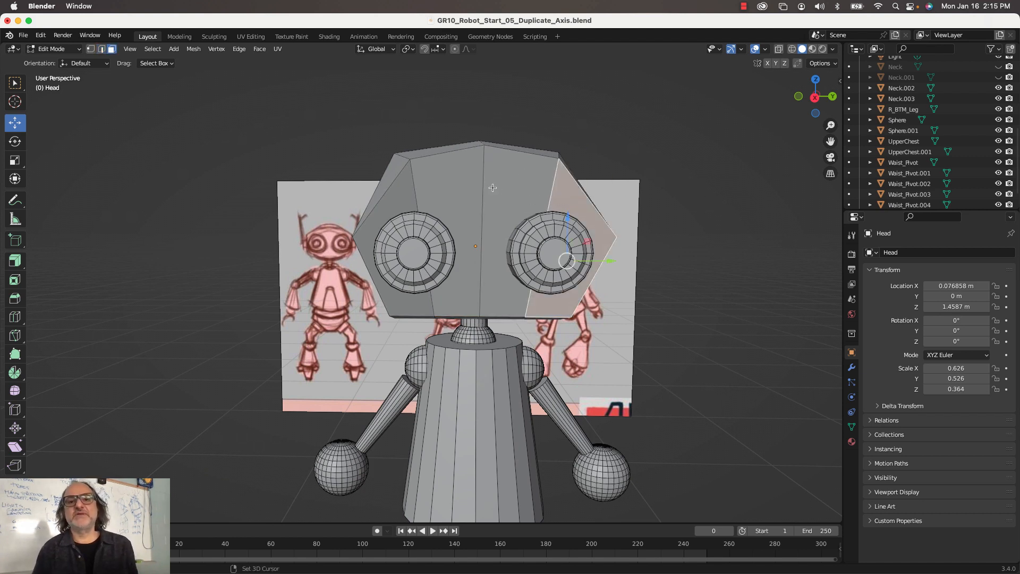
{"action": "left_click", "coordinate": [492, 189], "text": "shift"}
{"action": "left_click", "coordinate": [463, 191], "text": "shift"}
{"action": "left_click", "coordinate": [408, 200], "text": "shift"}
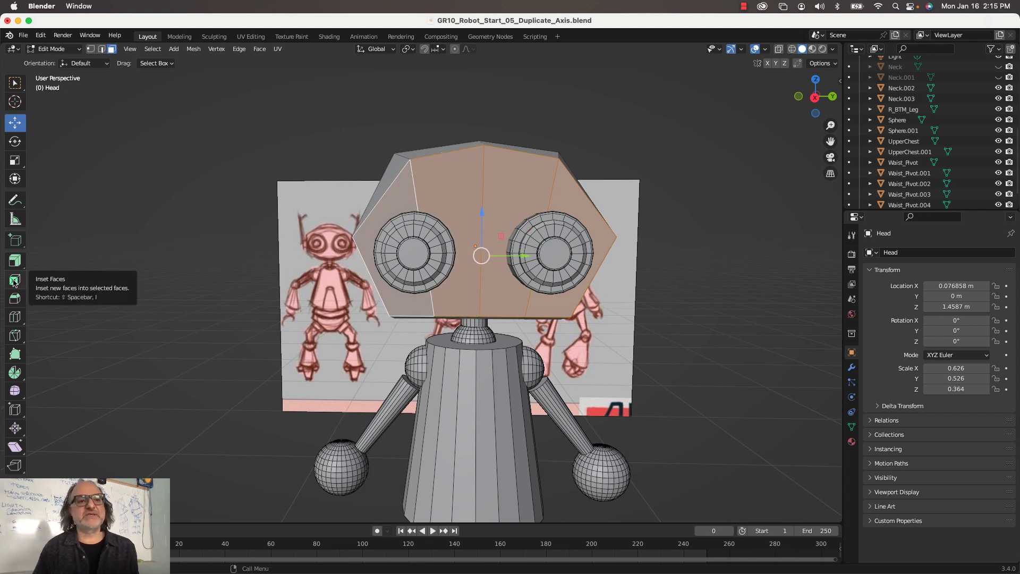
{"action": "mouse_move", "coordinate": [550, 199]}
{"action": "middle_mouse_down"}
{"action": "mouse_move", "coordinate": [497, 206]}
{"action": "mouse_move", "coordinate": [544, 199]}
{"action": "middle_mouse_up"}
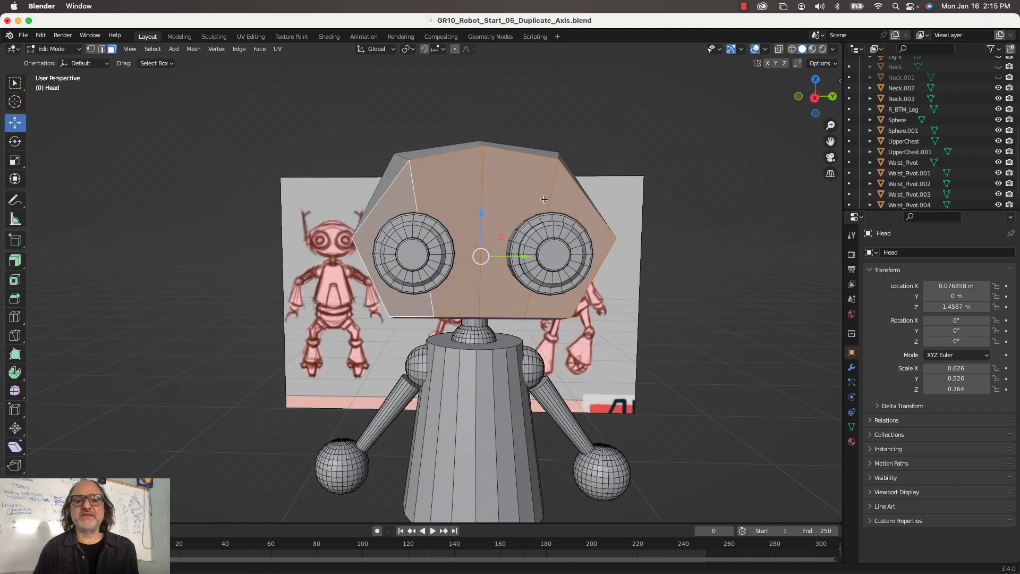
{"action": "key", "text": "i"}
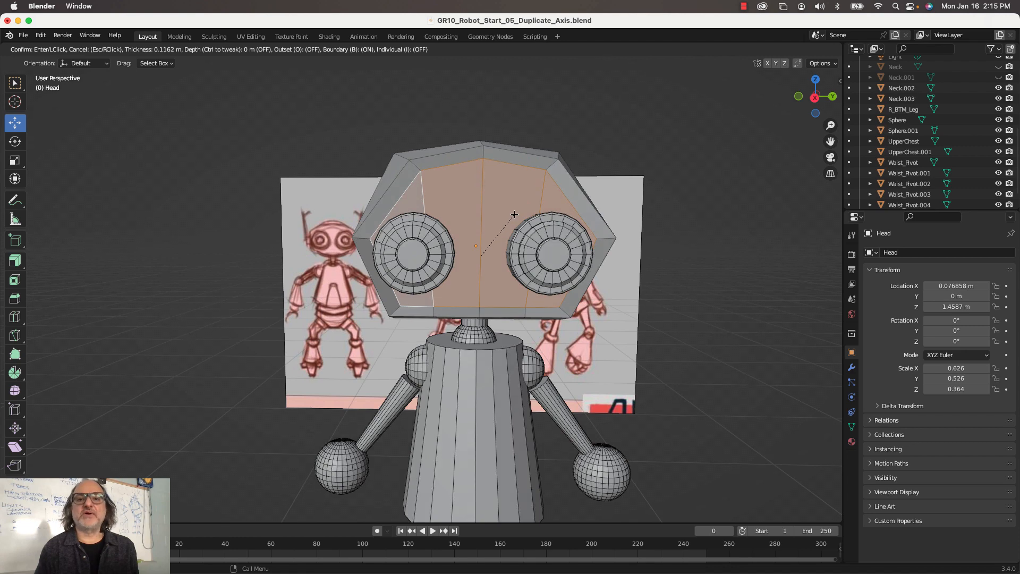
{"action": "left_click", "coordinate": [515, 214]}
Push the inset front faces about 0.025 m into the head along their normal and check the recess in Object Mode.
{"action": "middle_click_drag", "start_coordinate": [515, 214], "coordinate": [453, 211]}
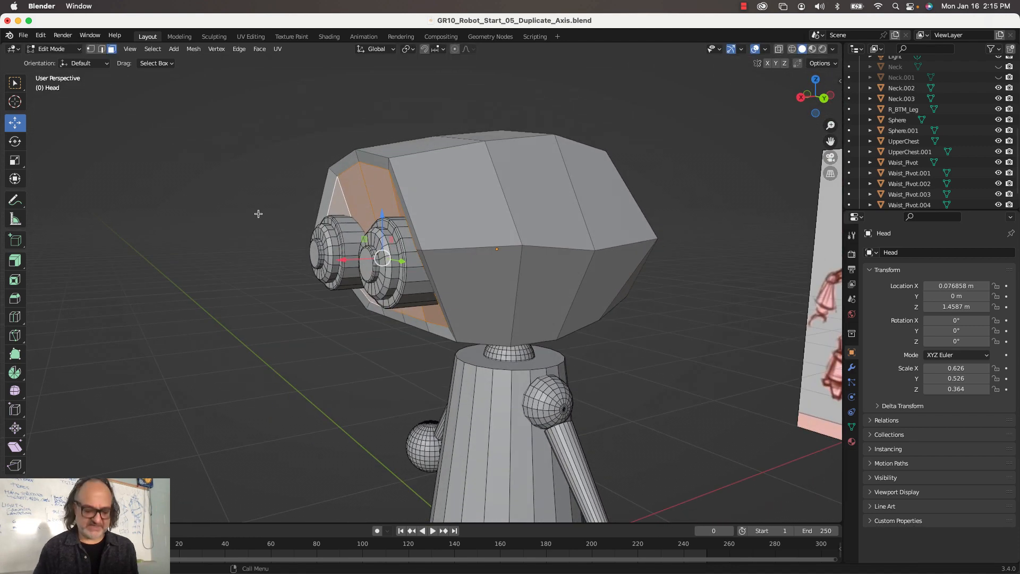
{"action": "key", "text": "g"}
{"action": "key", "text": "z"}
{"action": "key", "text": "z"}
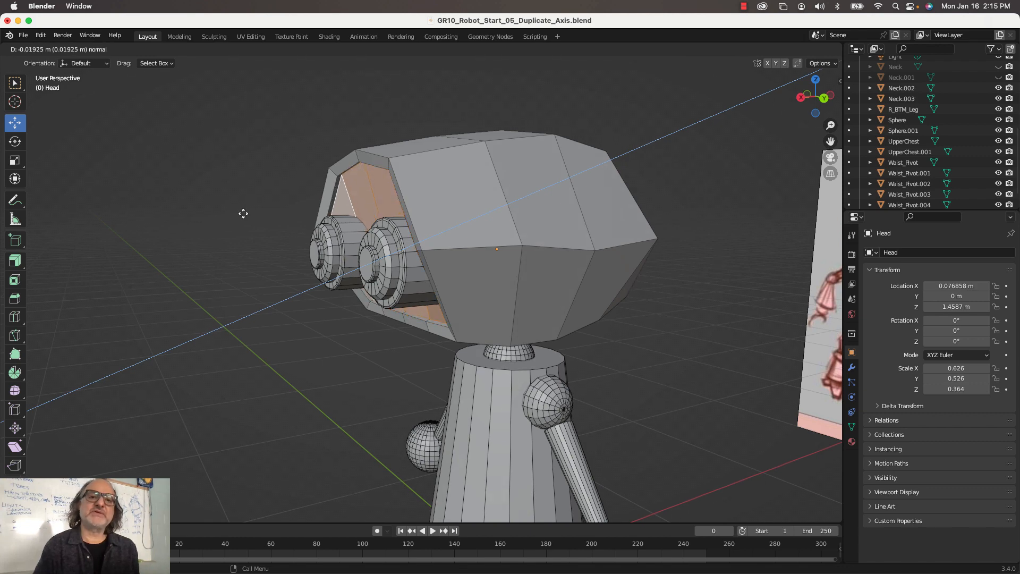
{"action": "left_click", "coordinate": [244, 213]}
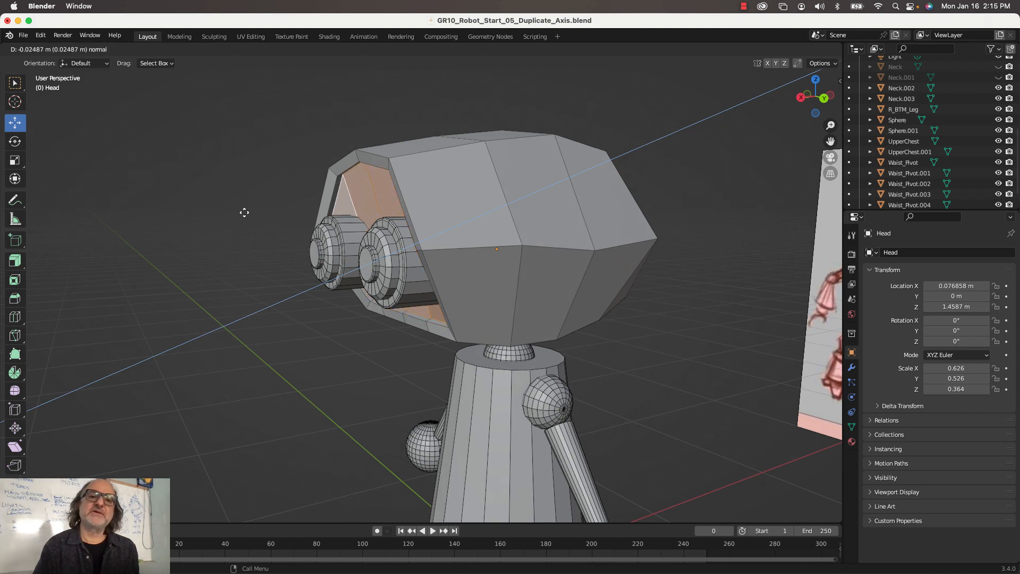
{"action": "mouse_move", "coordinate": [244, 211]}
{"action": "middle_mouse_down"}
{"action": "mouse_move", "coordinate": [330, 179]}
{"action": "mouse_move", "coordinate": [330, 155]}
{"action": "mouse_move", "coordinate": [289, 152]}
{"action": "mouse_move", "coordinate": [278, 209]}
{"action": "mouse_move", "coordinate": [285, 178]}
{"action": "mouse_move", "coordinate": [289, 196]}
{"action": "middle_mouse_up"}
{"action": "key", "text": "Tab"}
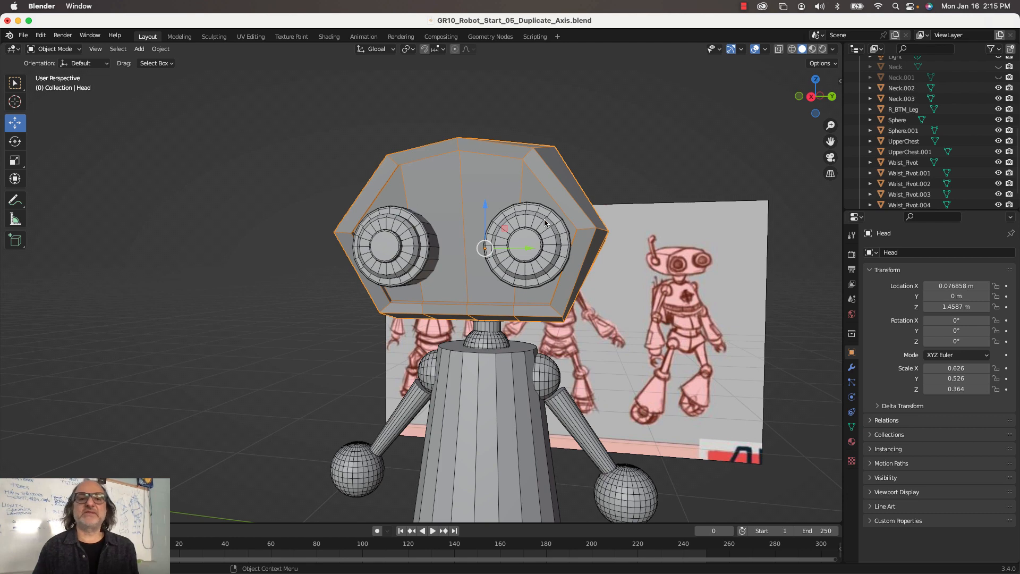
{"action": "middle_click_drag", "start_coordinate": [545, 222], "coordinate": [517, 230]}
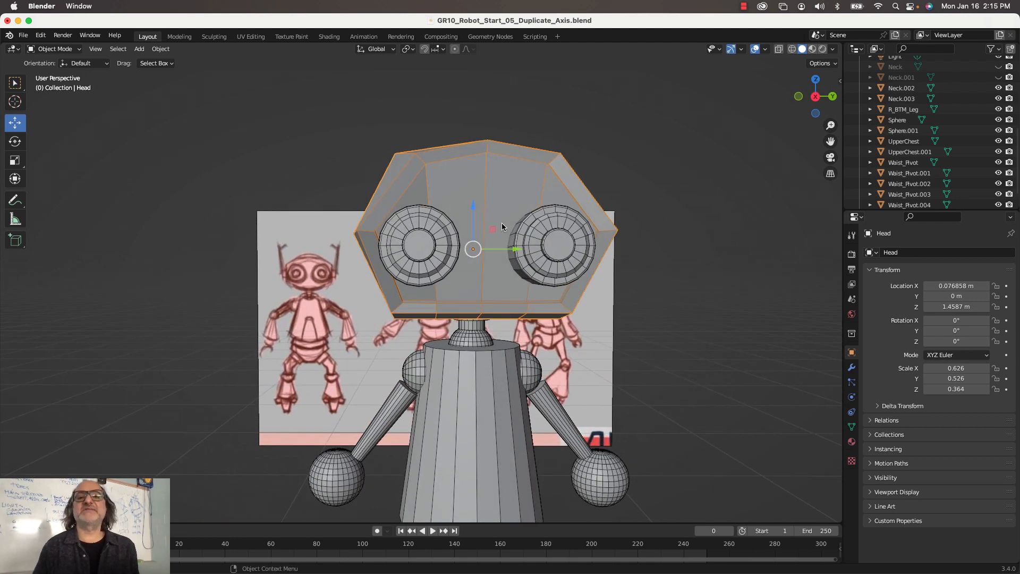
{"action": "middle_click_drag", "start_coordinate": [532, 145], "coordinate": [504, 180]}
Select the outer edge loop around the head's front in Edit Mode and activate the Bevel tool.
{"action": "key", "text": "Tab"}
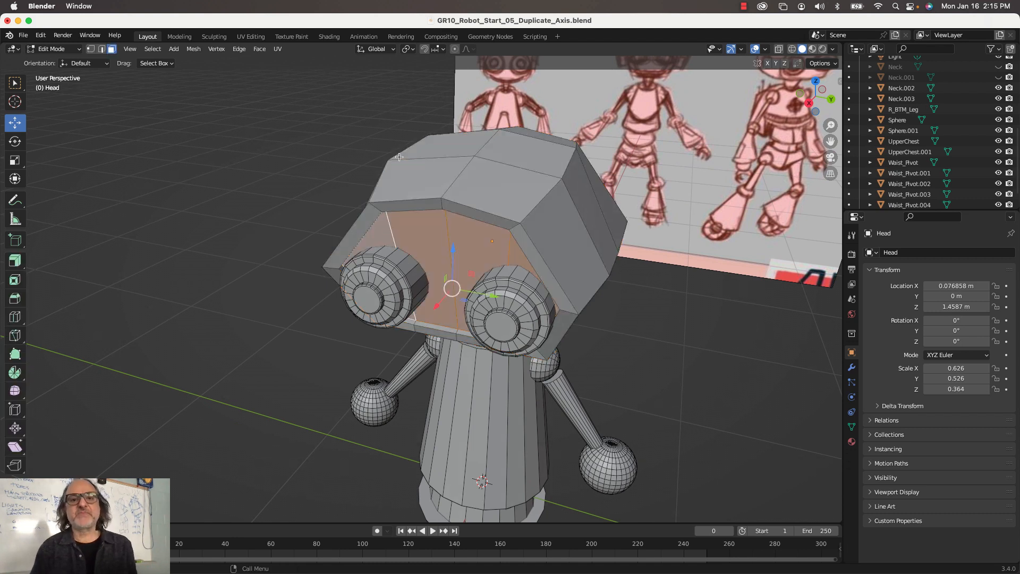
{"action": "left_click", "coordinate": [105, 49]}
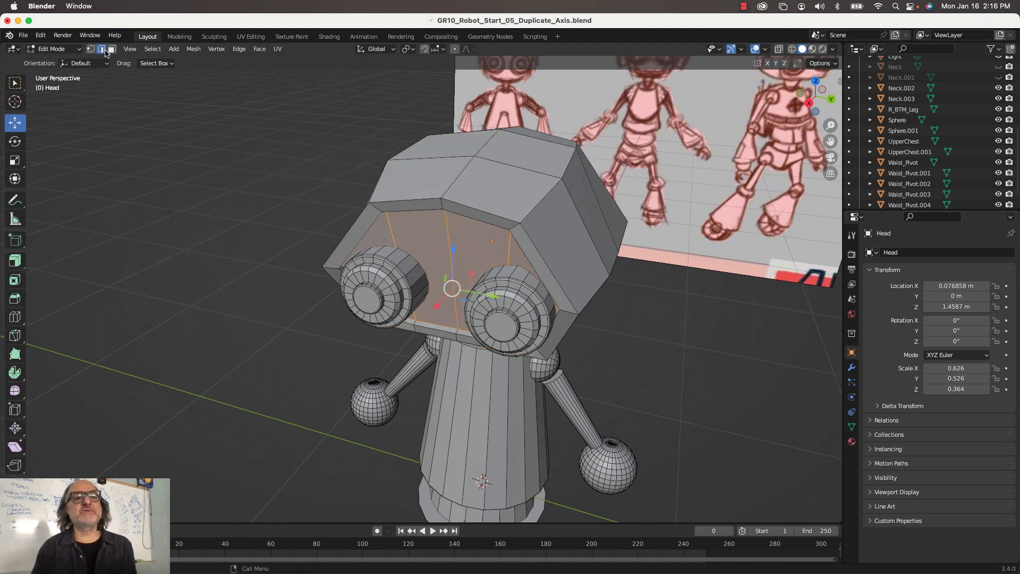
{"action": "left_click", "coordinate": [464, 205], "text": "alt"}
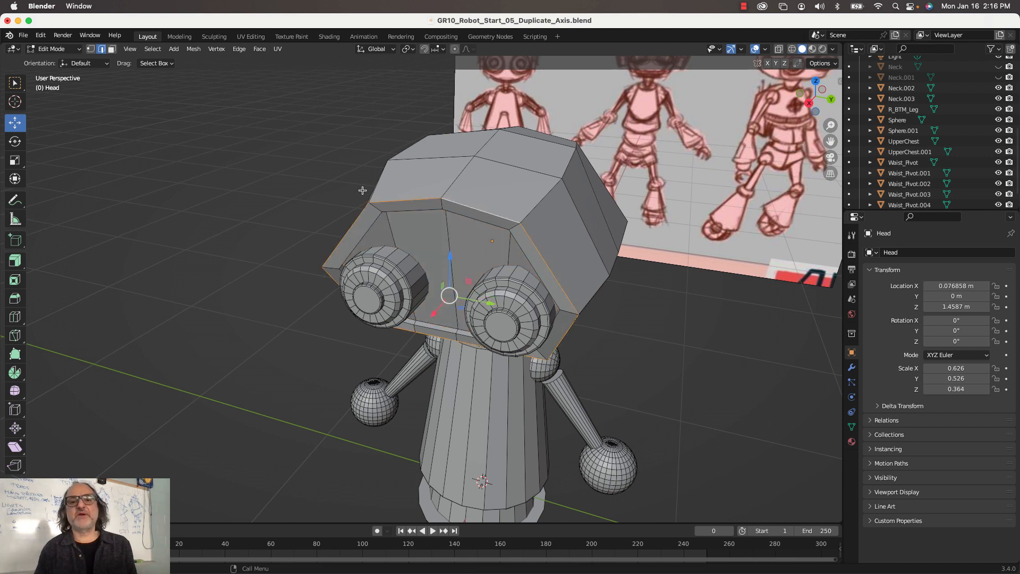
{"action": "middle_click_drag", "start_coordinate": [362, 191], "coordinate": [337, 163]}
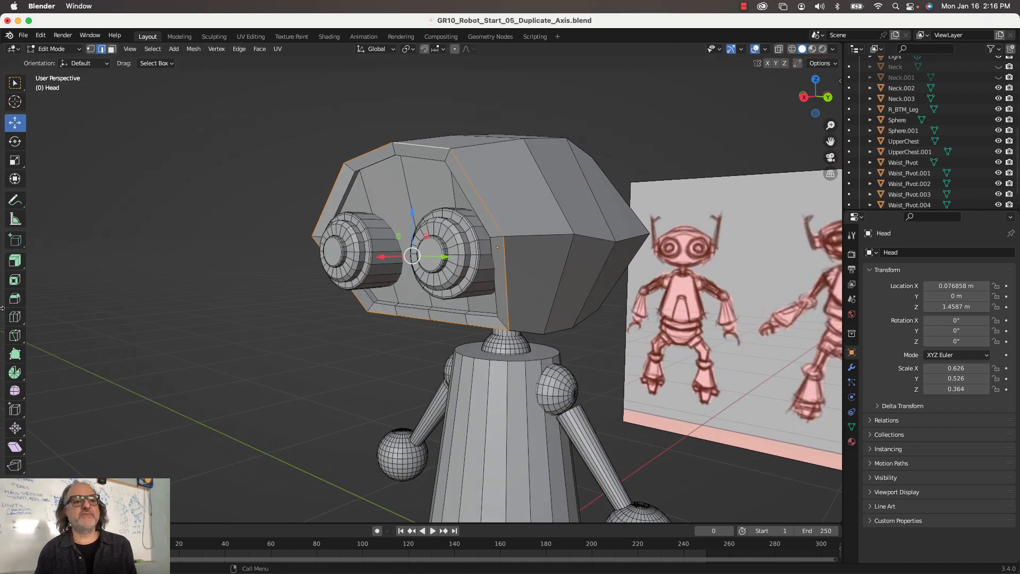
{"action": "left_click", "coordinate": [15, 298]}
Try a small bevel on the outer front edge loop of the head and undo it.
{"action": "mouse_move", "coordinate": [377, 279]}
{"action": "left_mouse_down"}
{"action": "mouse_move", "coordinate": [366, 293]}
{"action": "mouse_move", "coordinate": [372, 287]}
{"action": "left_mouse_up"}
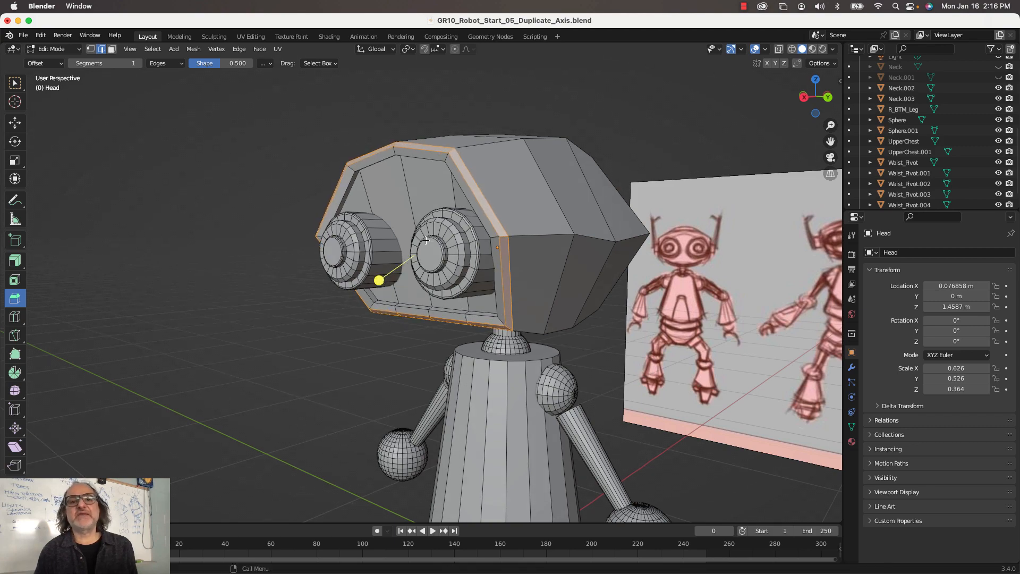
{"action": "middle_click_drag", "start_coordinate": [425, 240], "coordinate": [496, 251]}
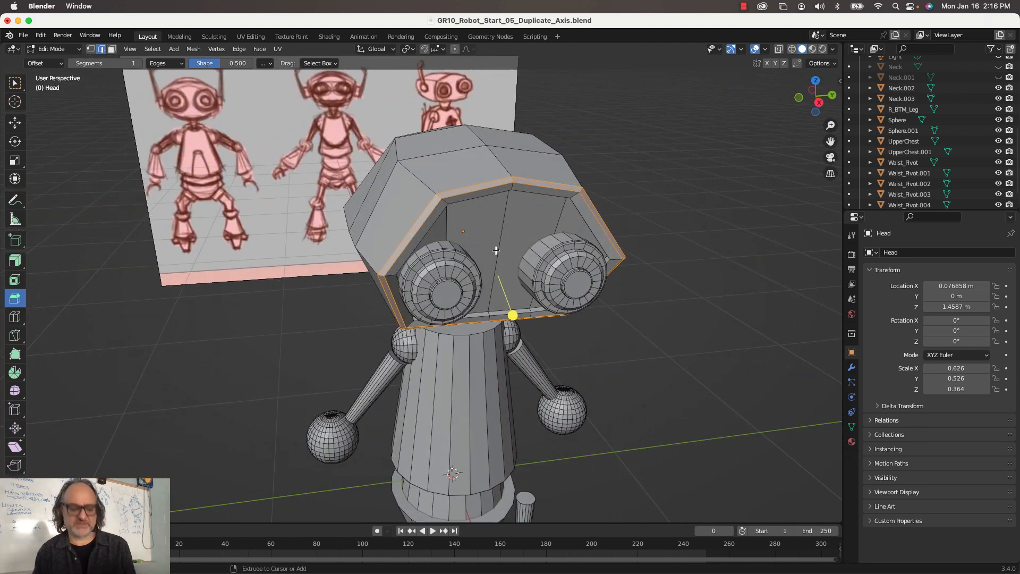
{"action": "key", "text": "ctrl+z"}
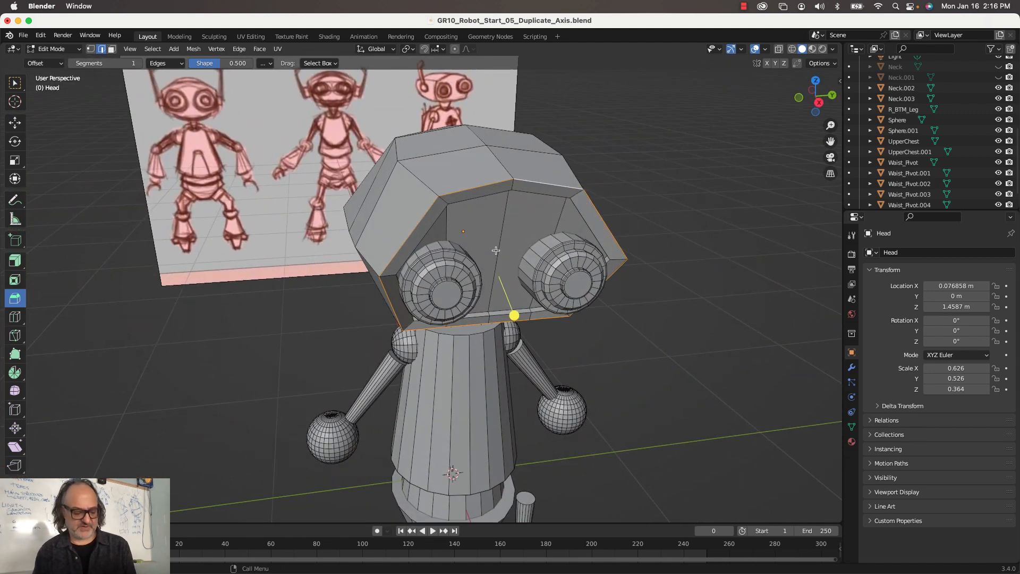
Open the viewport sidebar, check its View and Item settings, and look over the head in Object Mode.
{"action": "key", "text": "Tab"}
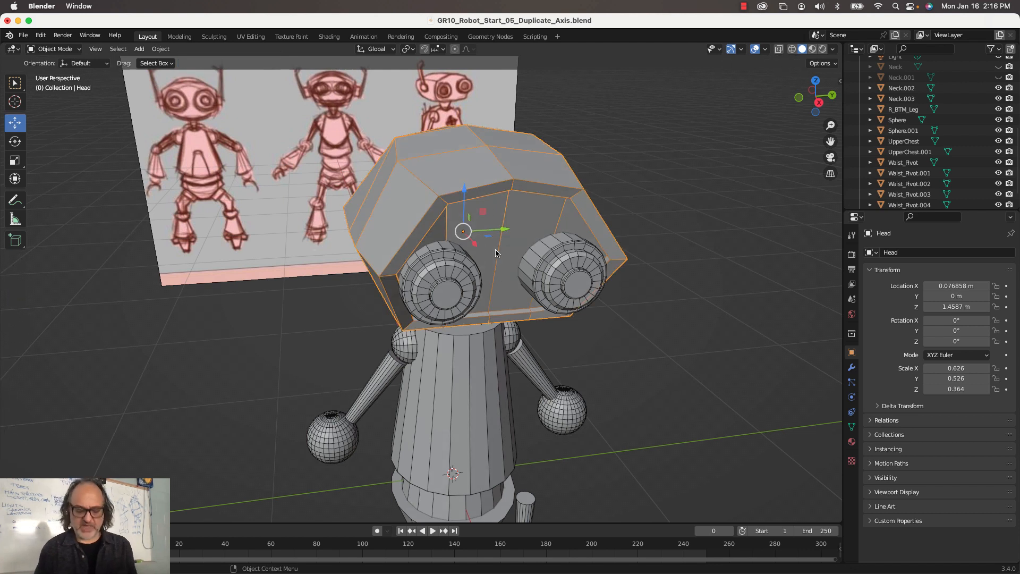
{"action": "key", "text": "n"}
{"action": "left_click", "coordinate": [837, 130]}
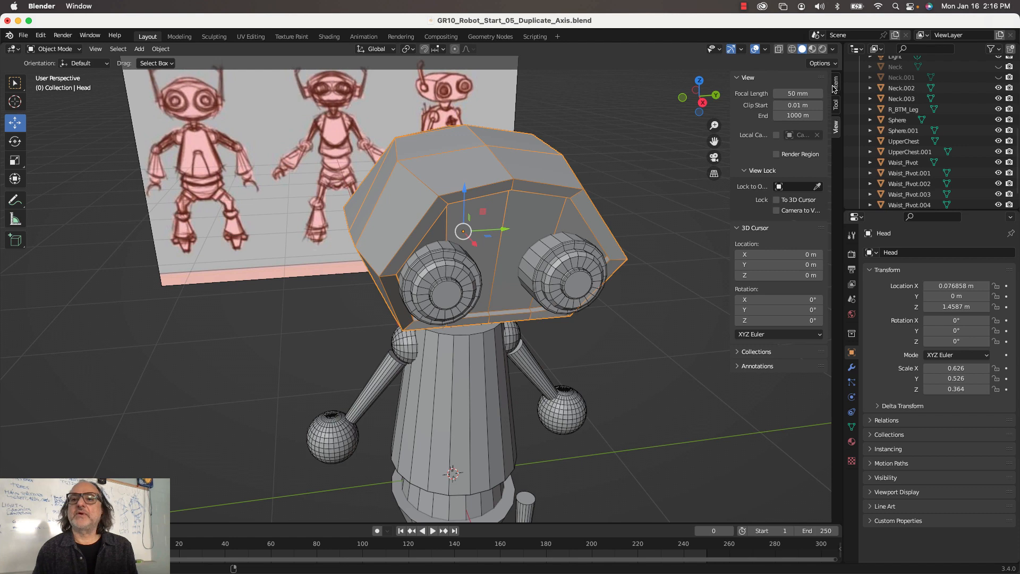
{"action": "left_click", "coordinate": [837, 84]}
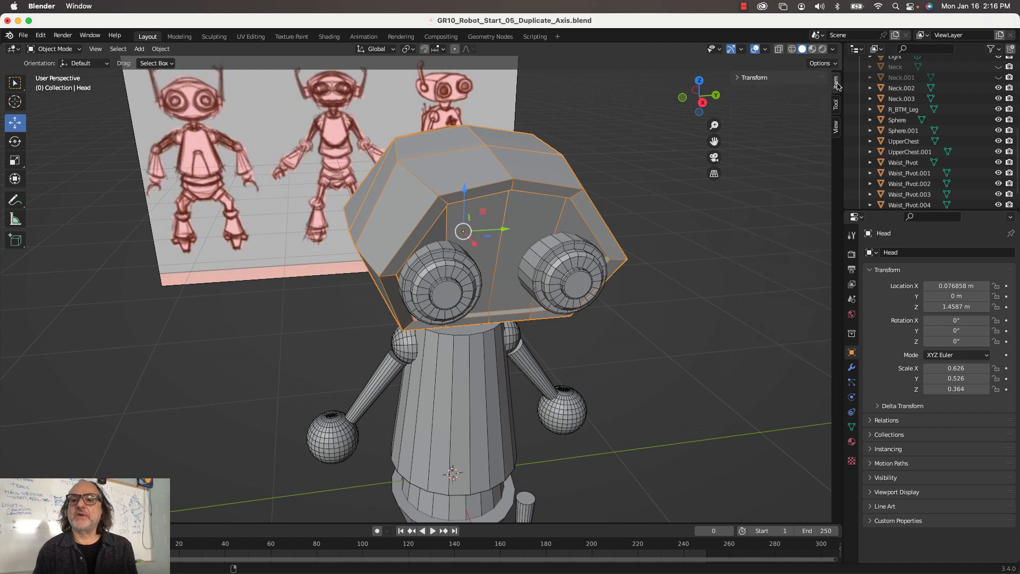
{"action": "left_click", "coordinate": [837, 128]}
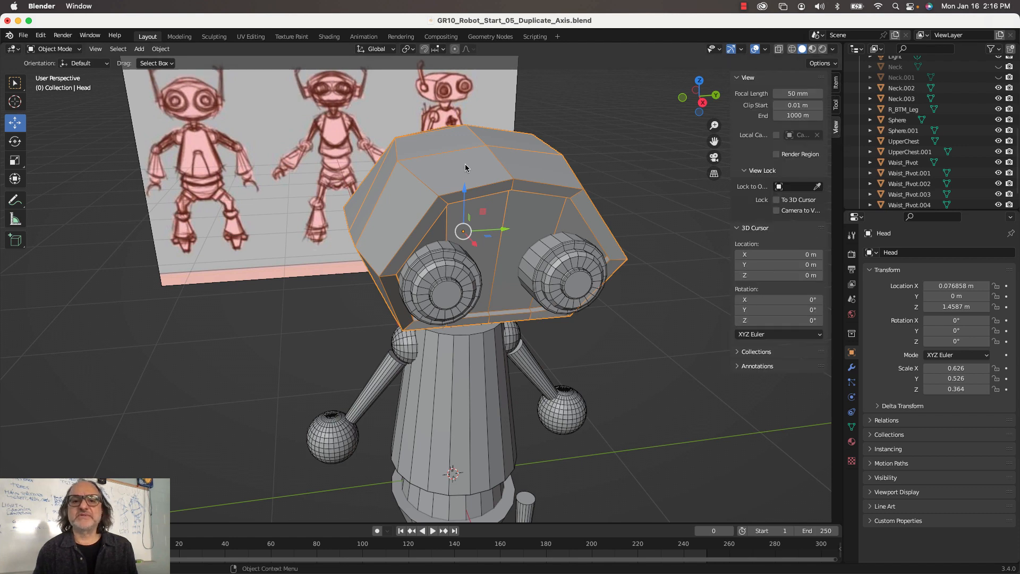
{"action": "key", "text": "Tab"}
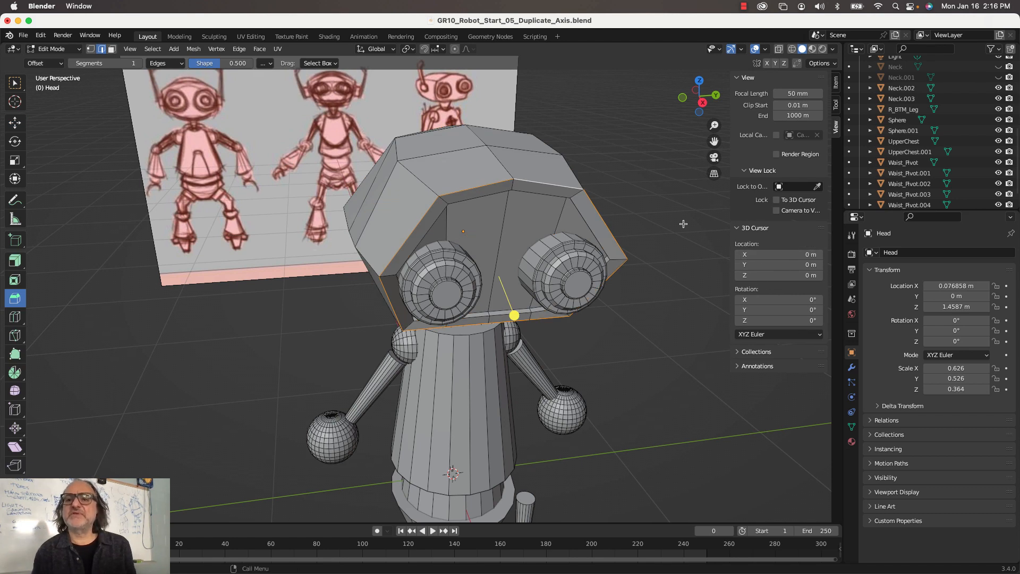
{"action": "middle_click_drag", "start_coordinate": [684, 223], "coordinate": [656, 197]}
{"action": "key", "text": "Tab"}
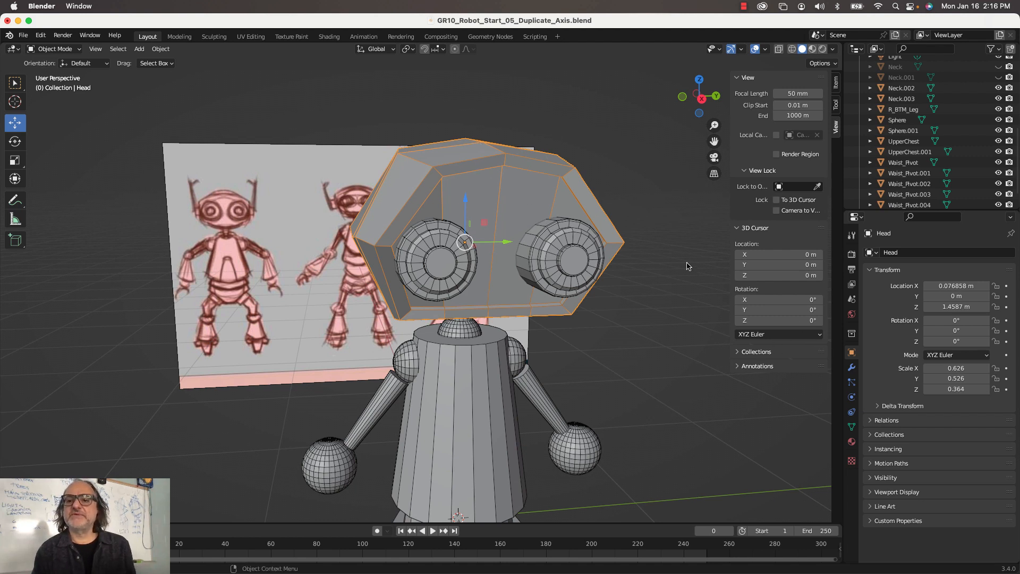
{"action": "middle_click_drag", "start_coordinate": [691, 271], "coordinate": [640, 289]}
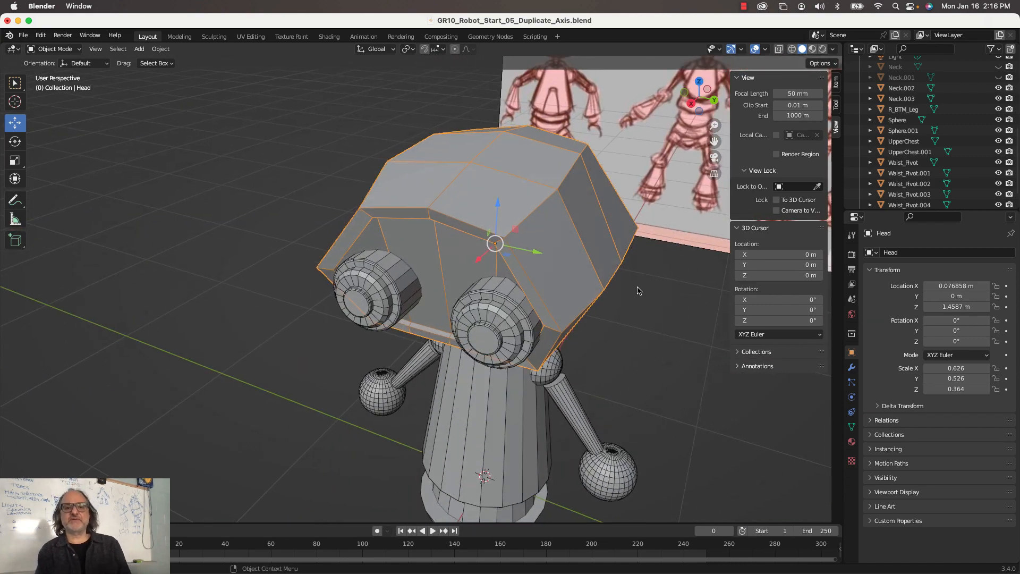
Bevel the outer edge loop around the head's front with a width of 0.0618 m and 2 segments.
{"action": "key", "text": "Tab"}
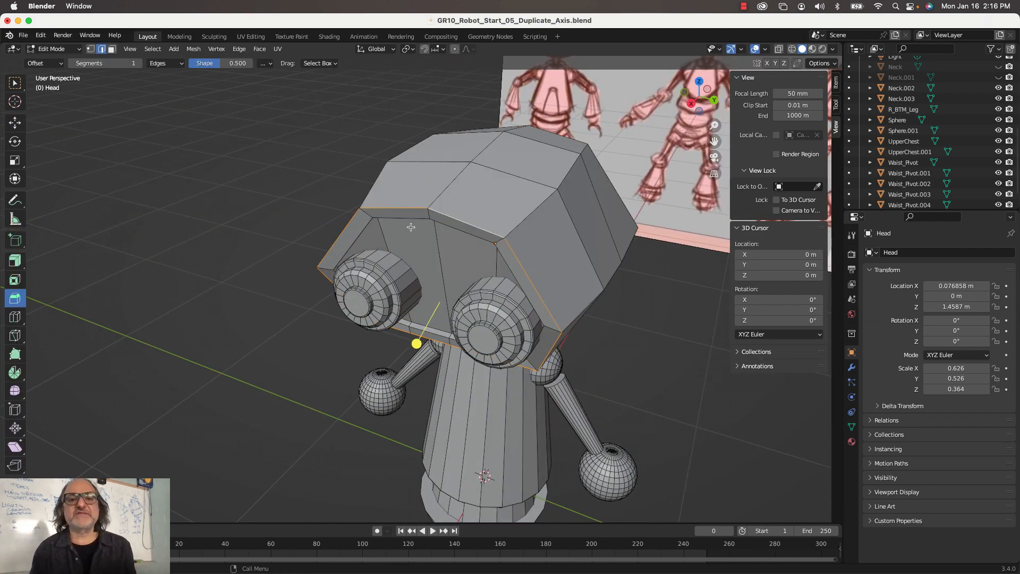
{"action": "left_click_drag", "start_coordinate": [417, 344], "coordinate": [409, 353]}
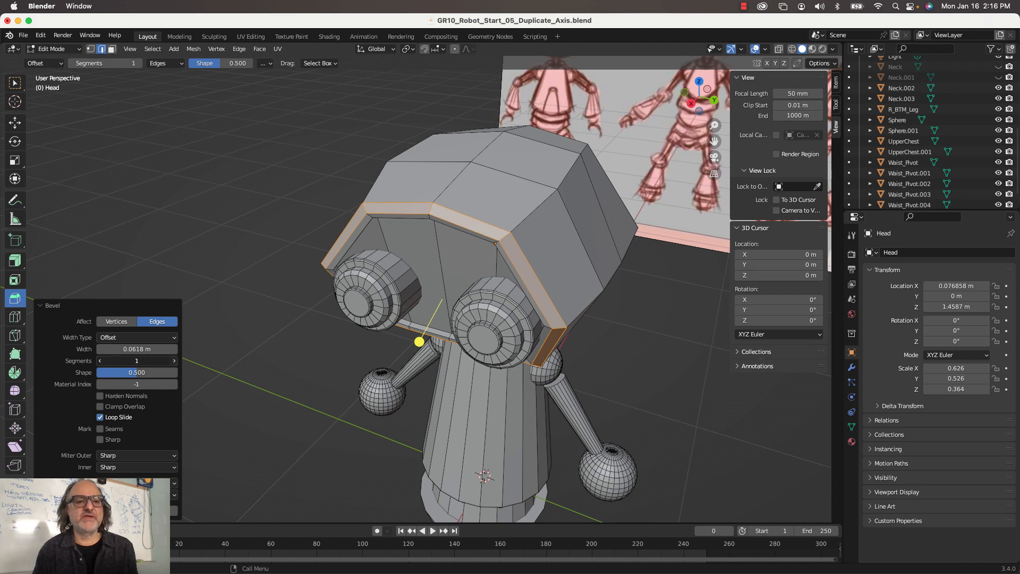
{"action": "left_click", "coordinate": [175, 361]}
{"action": "middle_click_drag", "start_coordinate": [455, 220], "coordinate": [374, 174]}
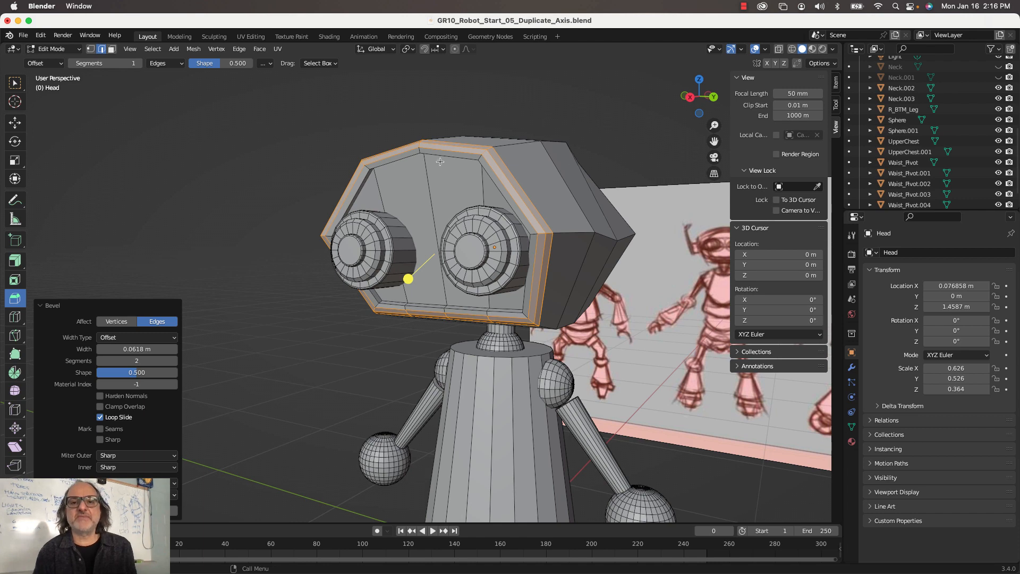
Bevel the inner edge loop around the head's recessed front face with a width of 0.0185 m and 2 segments.
{"action": "scroll", "coordinate": [440, 162], "scroll_direction": "up", "scroll_amount": 5}
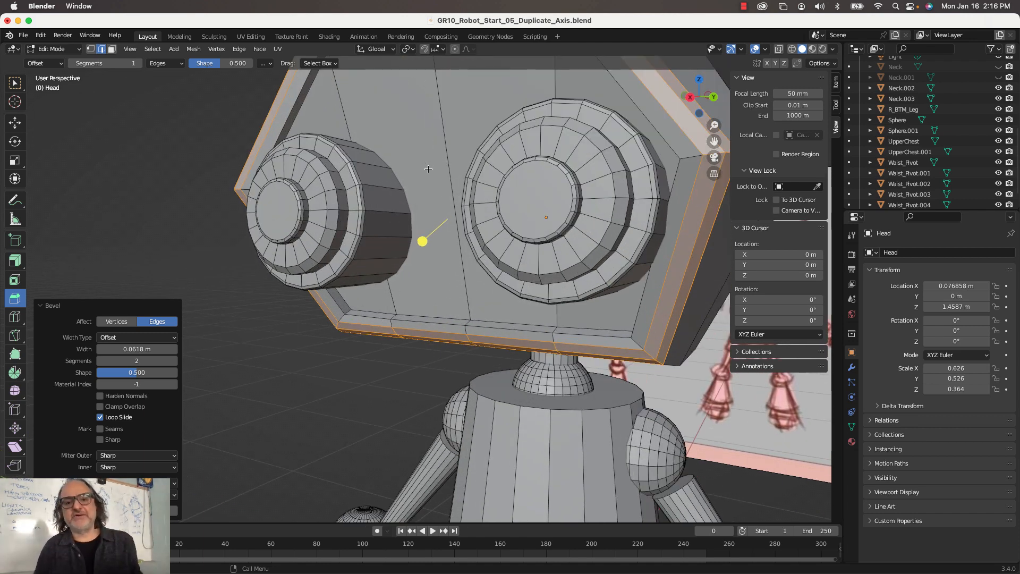
{"action": "middle_click_drag", "start_coordinate": [401, 311], "coordinate": [398, 268]}
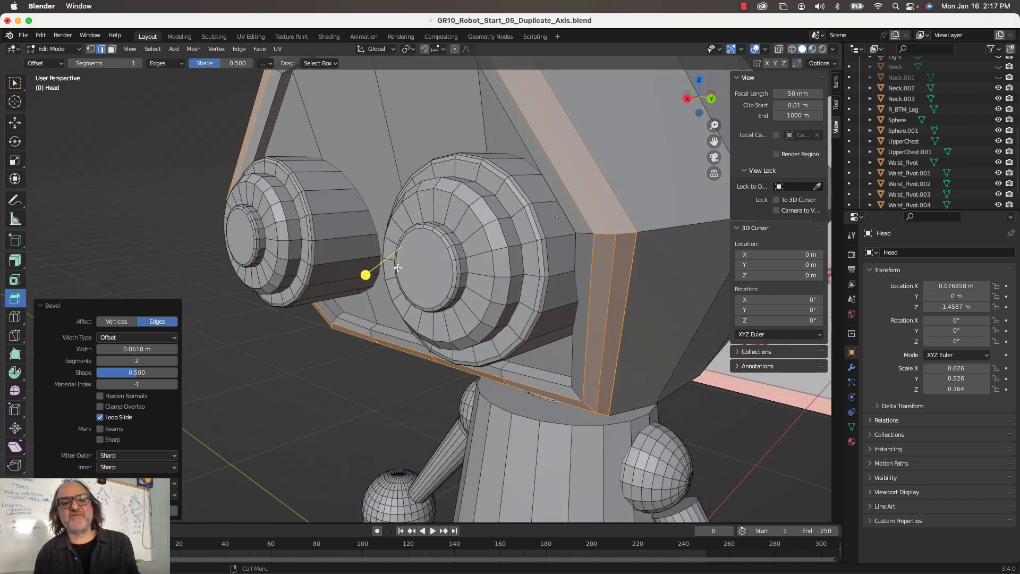
{"action": "left_click", "coordinate": [361, 324], "text": "alt"}
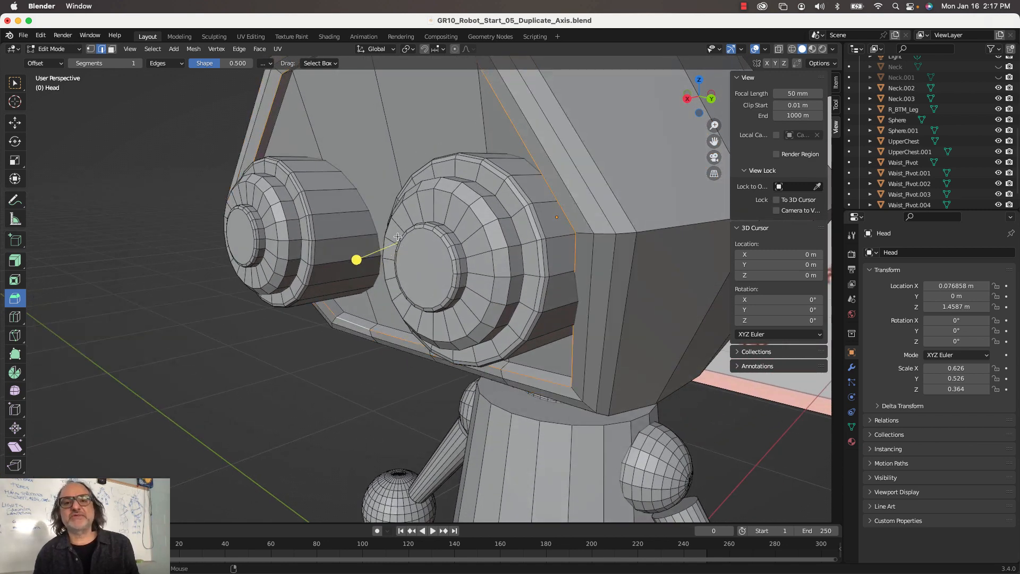
{"action": "scroll", "coordinate": [398, 236], "scroll_direction": "down", "scroll_amount": 2}
{"action": "left_click_drag", "start_coordinate": [362, 269], "coordinate": [352, 273]}
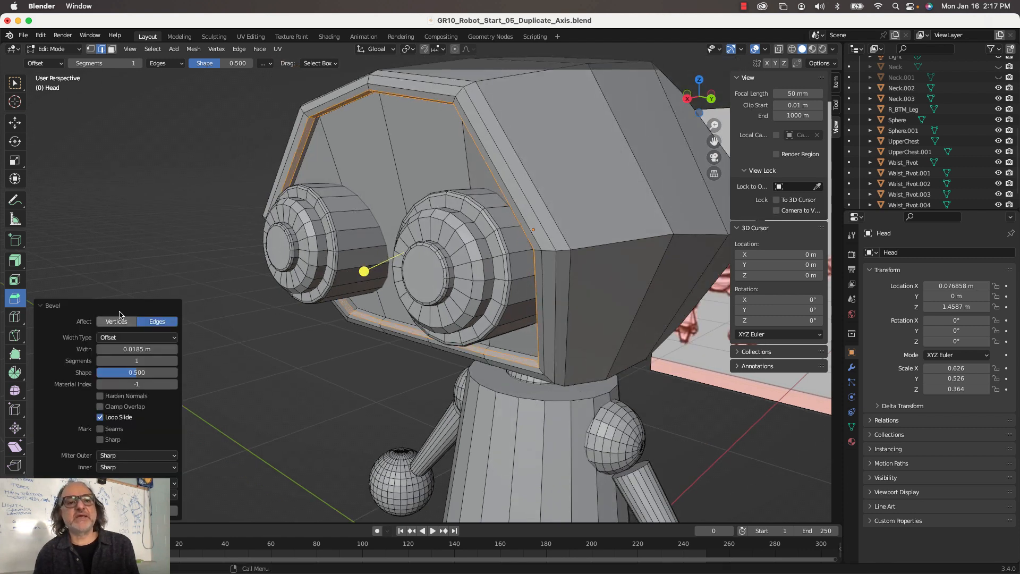
{"action": "left_click", "coordinate": [174, 361]}
{"action": "scroll", "coordinate": [180, 295], "scroll_direction": "down", "scroll_amount": 4}
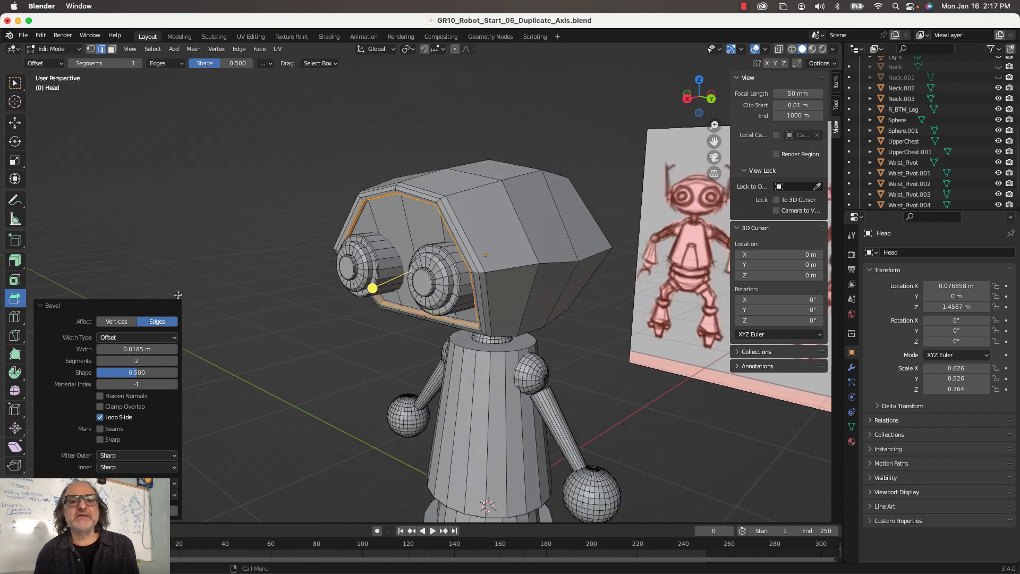
Activate the Move tool, switch to Material Preview shading, and return the head to Object Mode.
{"action": "left_click", "coordinate": [15, 123]}
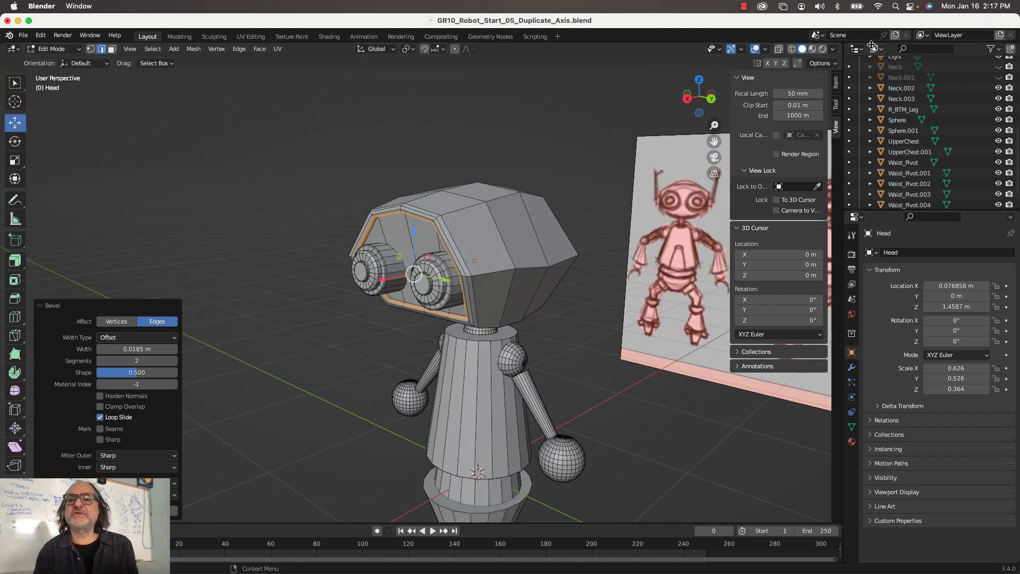
{"action": "left_click", "coordinate": [813, 49]}
{"action": "middle_click_drag", "start_coordinate": [418, 114], "coordinate": [484, 108]}
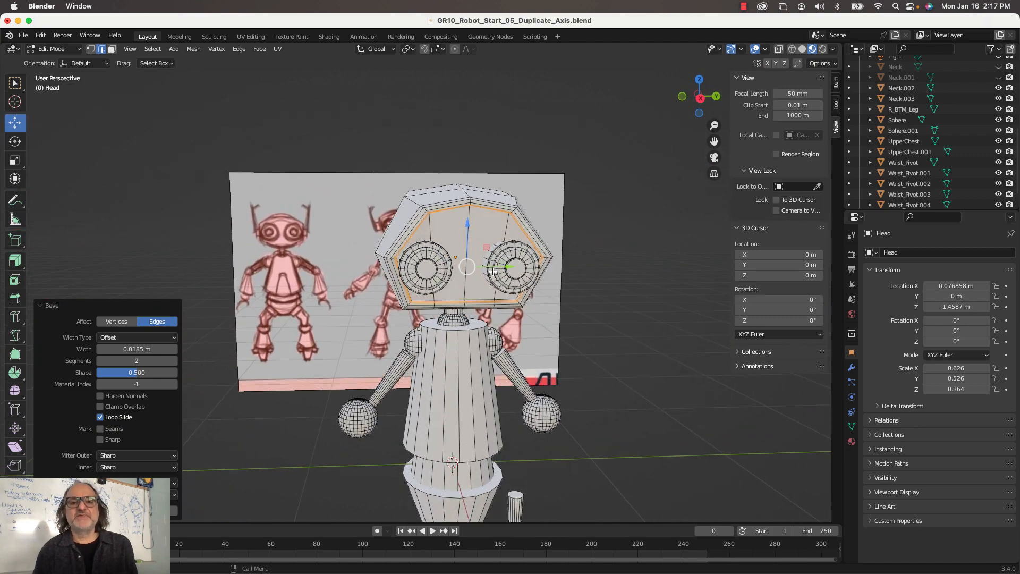
{"action": "key", "text": "Tab"}
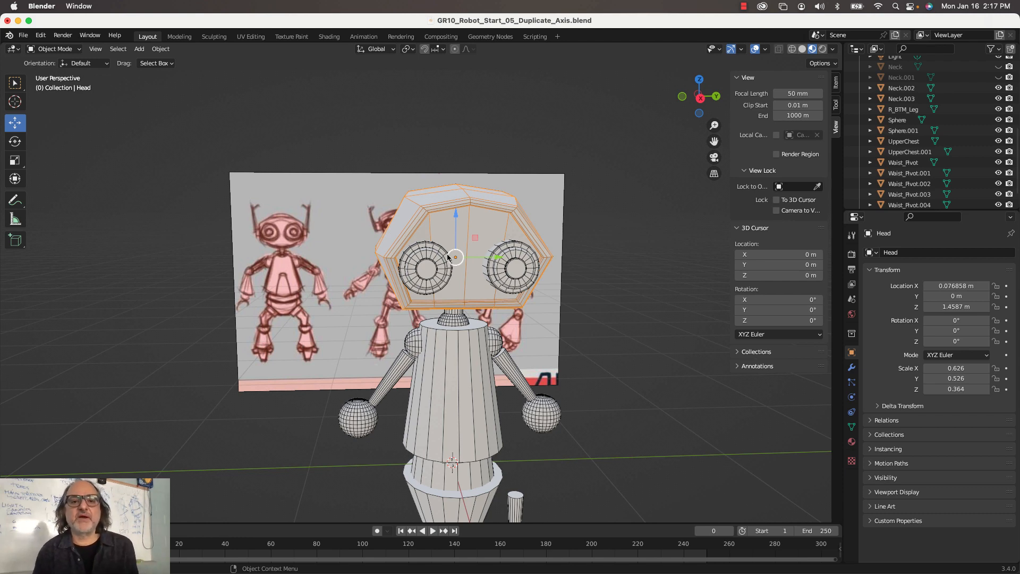
Select the hip object, frame it in the view, and apply its scale.
{"action": "scroll", "coordinate": [494, 277], "scroll_direction": "down", "scroll_amount": 4}
{"action": "left_click", "coordinate": [431, 398]}
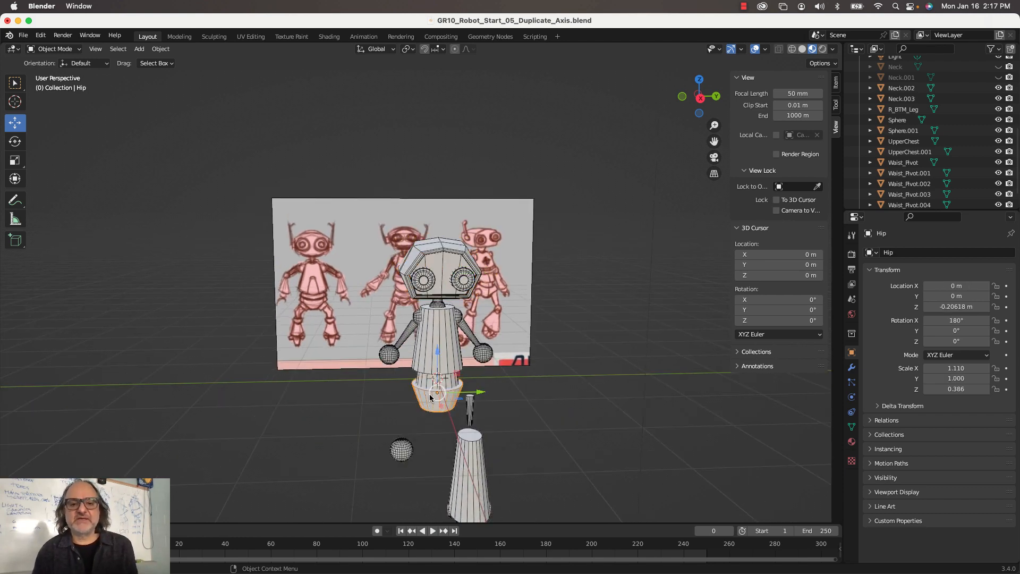
{"action": "key", "text": "KP_Decimal"}
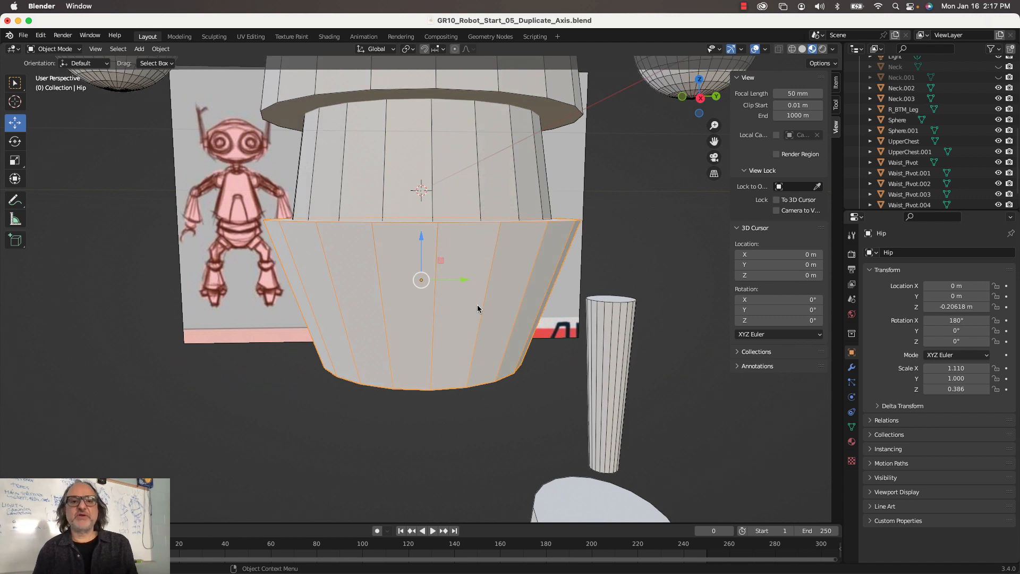
{"action": "middle_click_drag", "start_coordinate": [478, 307], "coordinate": [448, 300]}
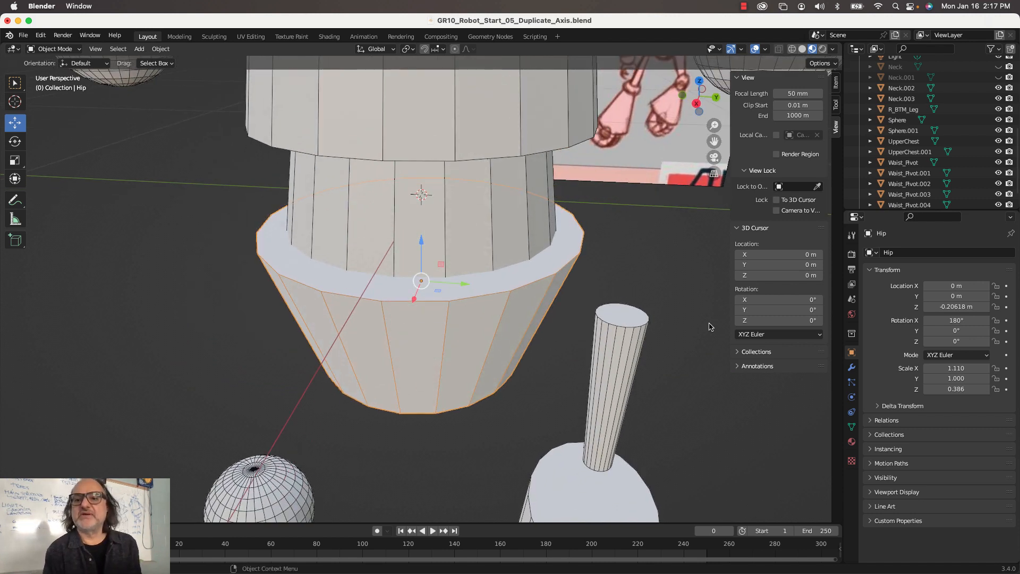
{"action": "key", "text": "ctrl+a"}
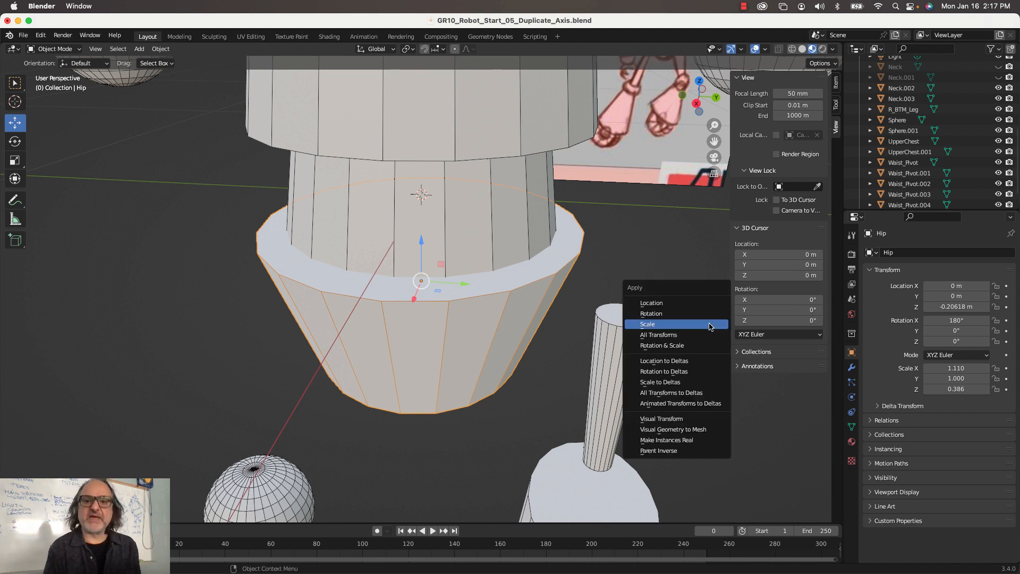
{"action": "left_click", "coordinate": [710, 325]}
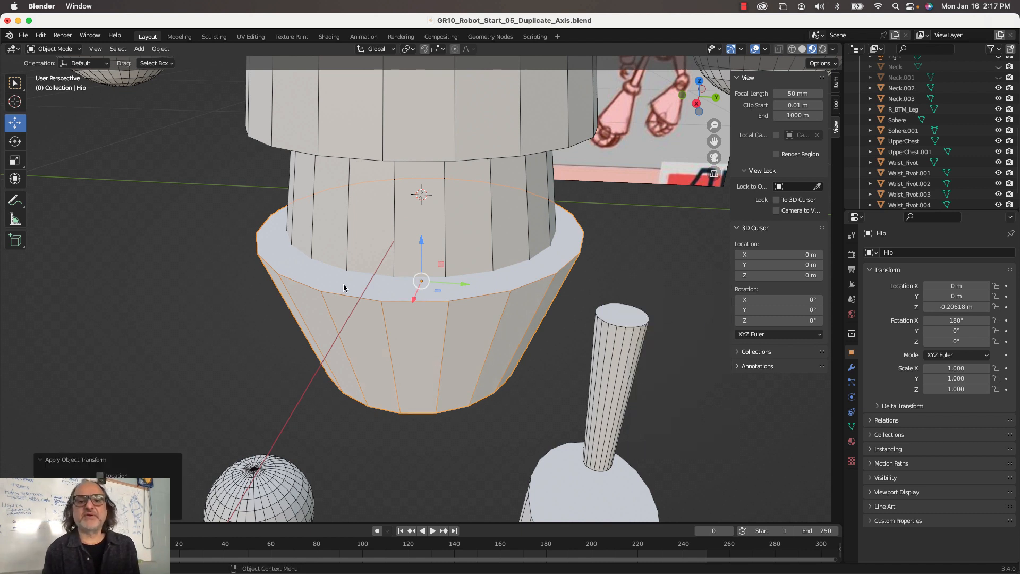
Try to inset the hip's upper face in Edit Mode and undo it.
{"action": "key", "text": "Tab"}
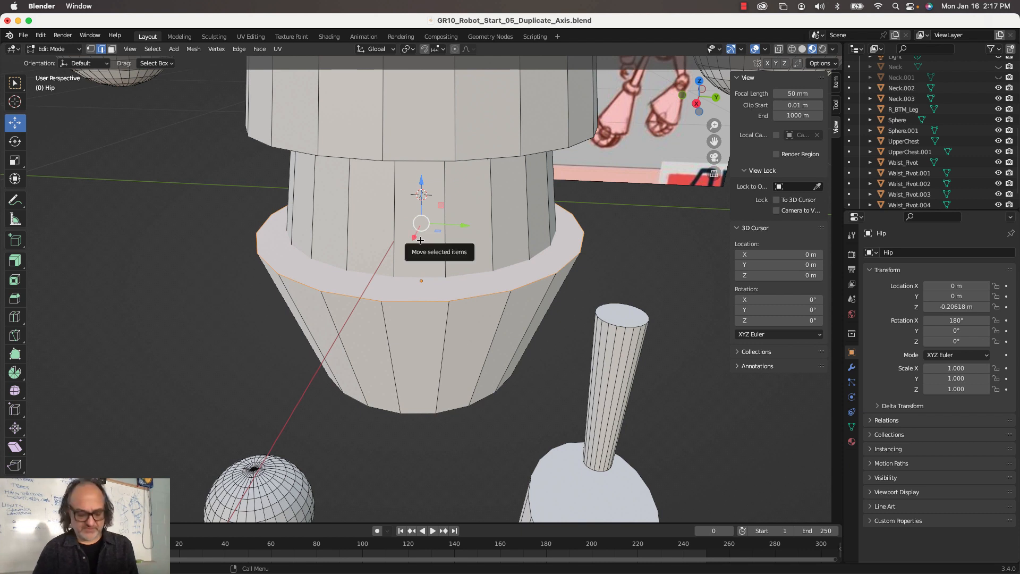
{"action": "left_click", "coordinate": [15, 280]}
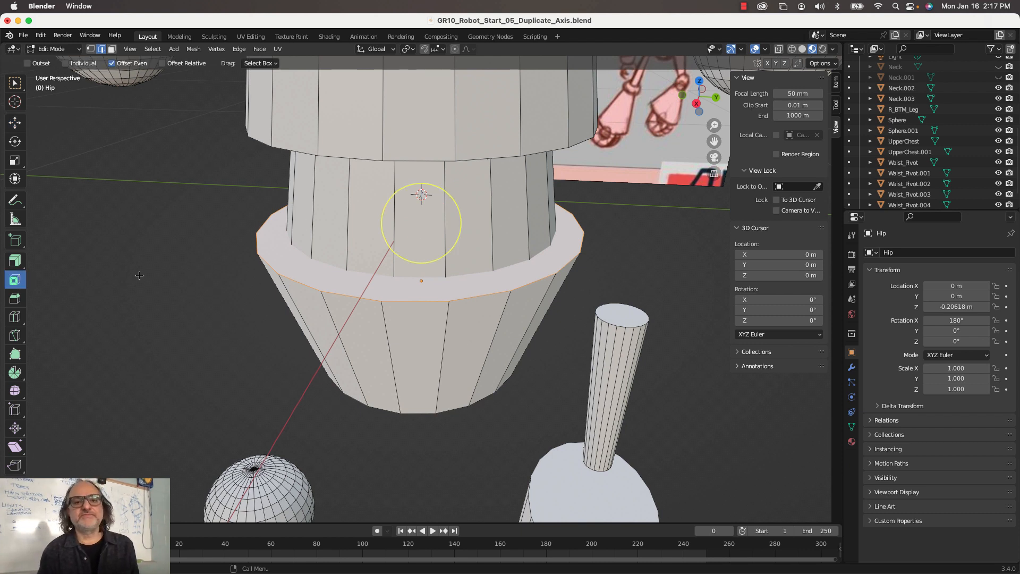
{"action": "left_click_drag", "start_coordinate": [424, 187], "coordinate": [344, 212]}
{"action": "key", "text": "ctrl+z"}
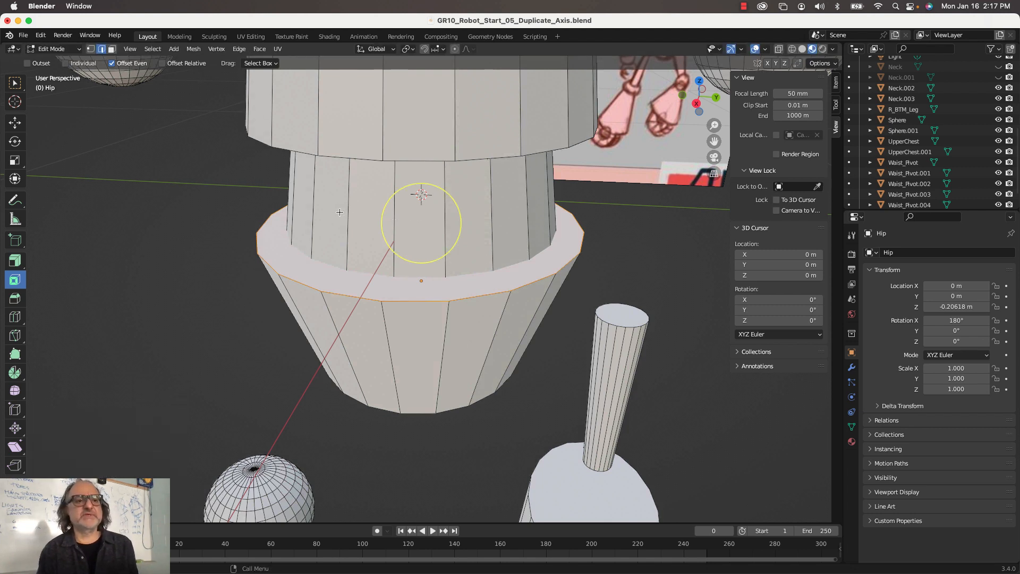
Try to raise a single front edge of the hip's upper rim by about 0.014 m along Z and undo it.
{"action": "key", "text": "Tab"}
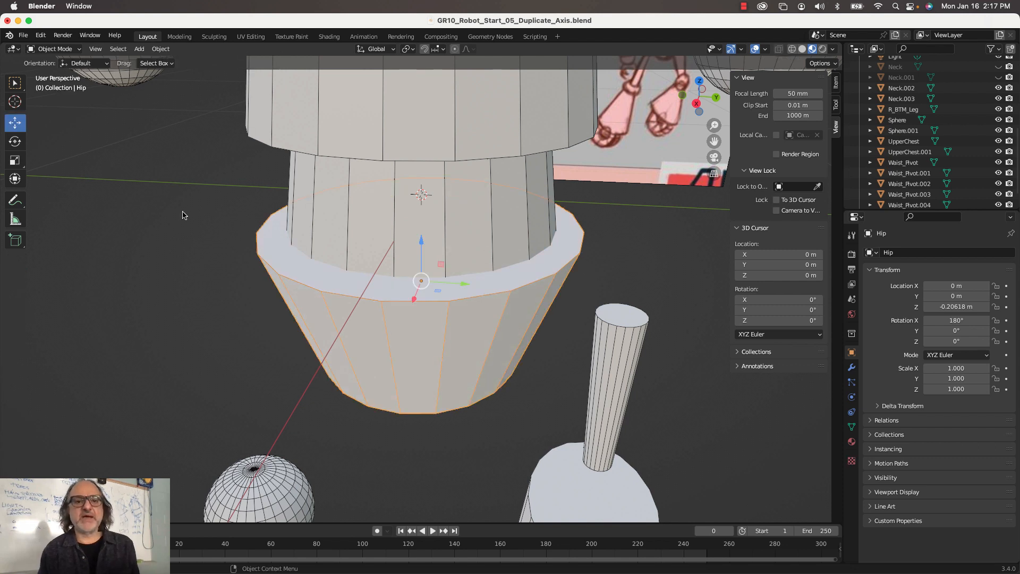
{"action": "key", "text": "Tab"}
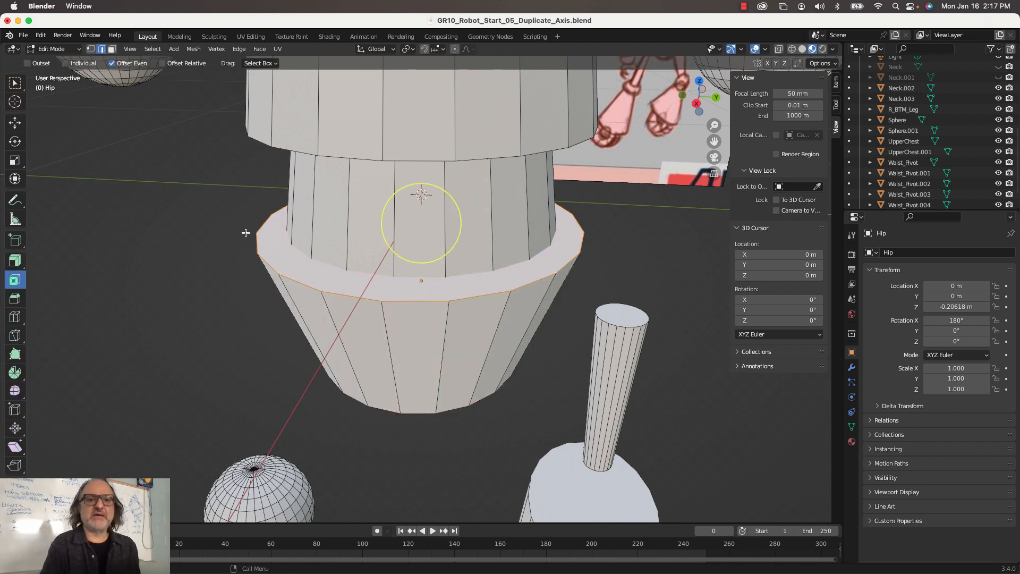
{"action": "left_click", "coordinate": [208, 199]}
{"action": "scroll", "coordinate": [355, 294], "scroll_direction": "up", "scroll_amount": 5}
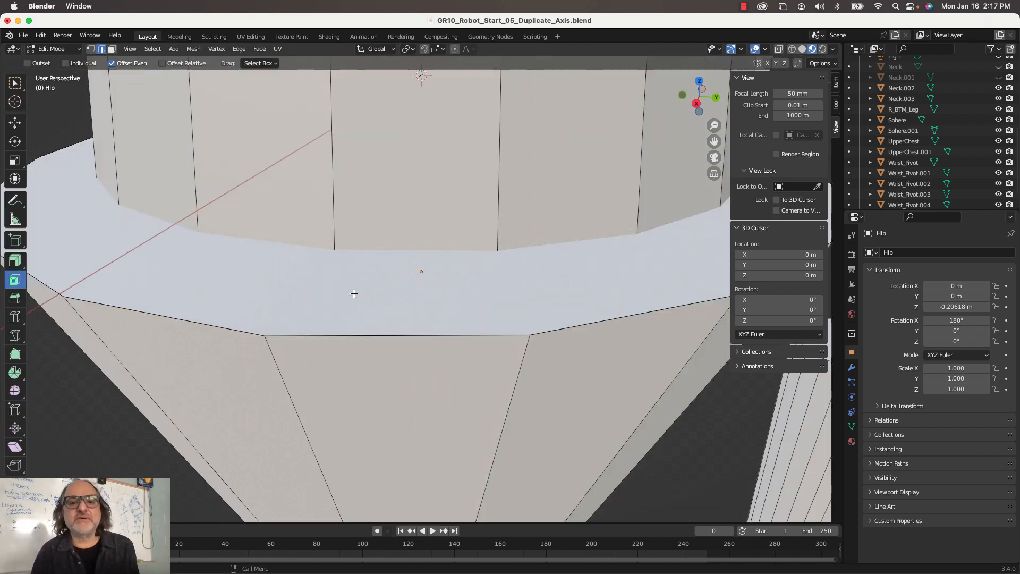
{"action": "left_click", "coordinate": [337, 335]}
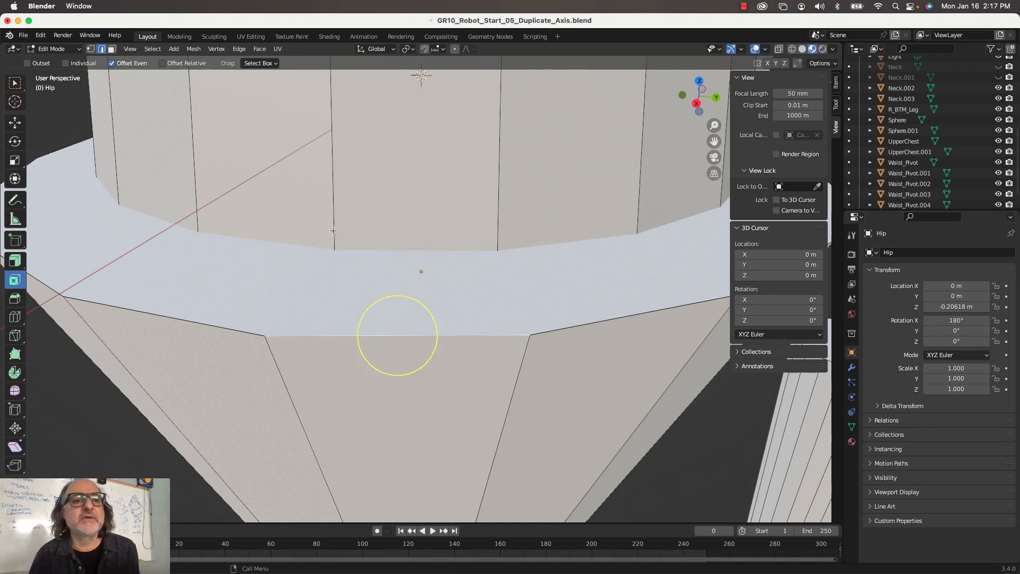
{"action": "left_click", "coordinate": [16, 124]}
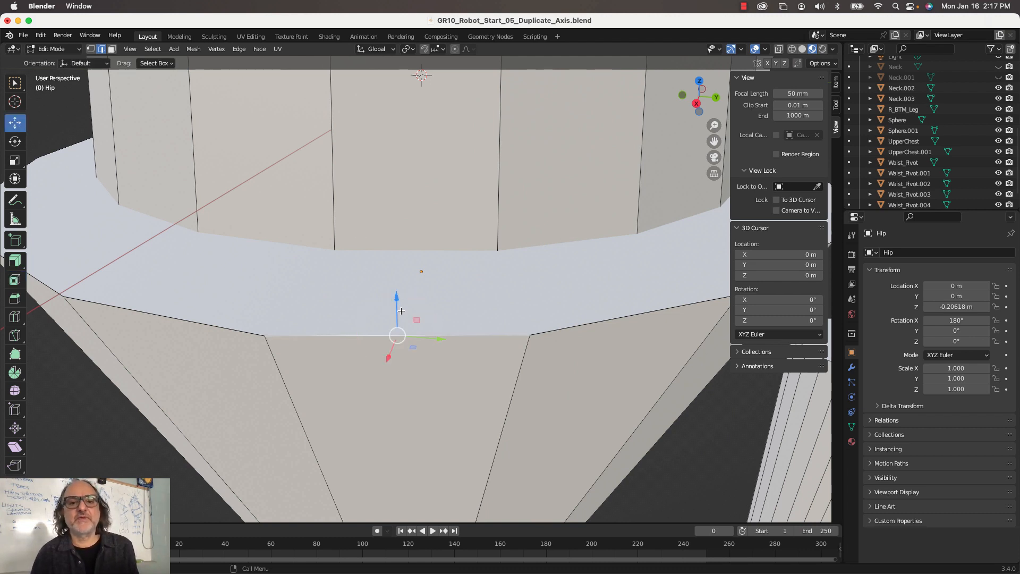
{"action": "left_click_drag", "start_coordinate": [398, 309], "coordinate": [398, 277]}
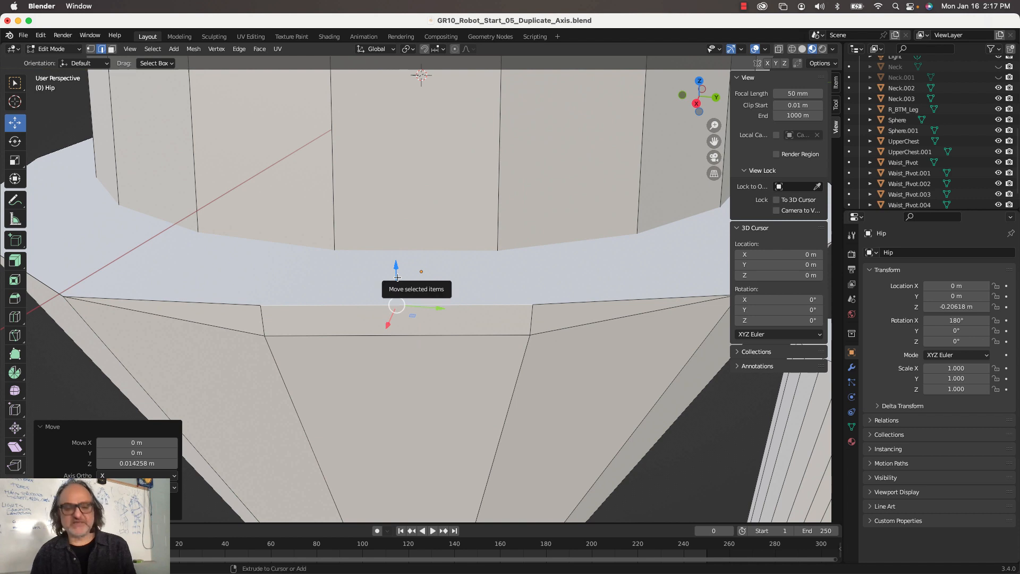
{"action": "key", "text": "super+z"}
{"action": "key", "text": "super+z"}
{"action": "key", "text": "super+z"}
{"action": "key", "text": "super+z"}
{"action": "key", "text": "super+shift+z"}
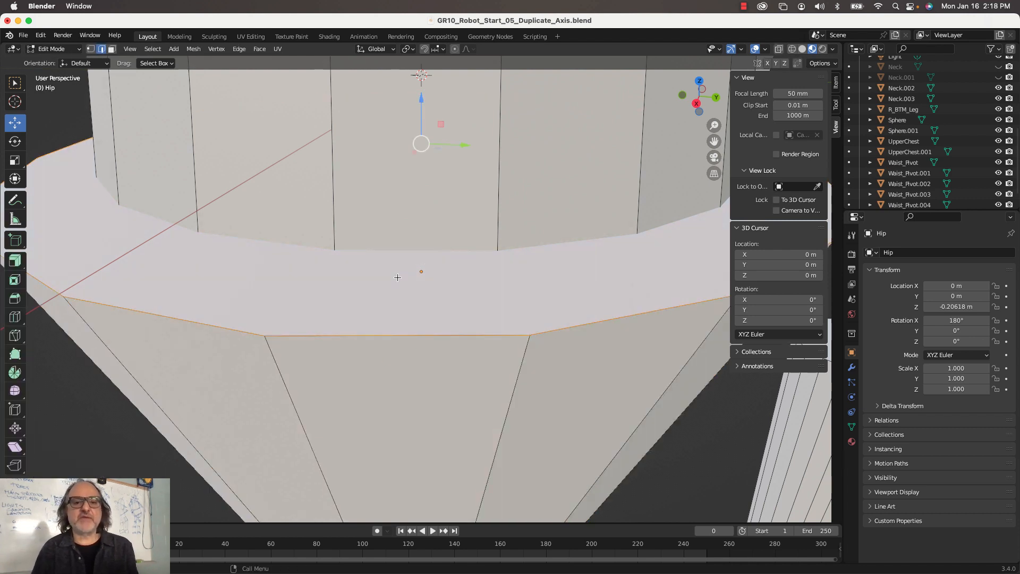
Raise the hip's upper face about 0.028 m along Z.
{"action": "scroll", "coordinate": [397, 277], "scroll_direction": "down", "scroll_amount": 4}
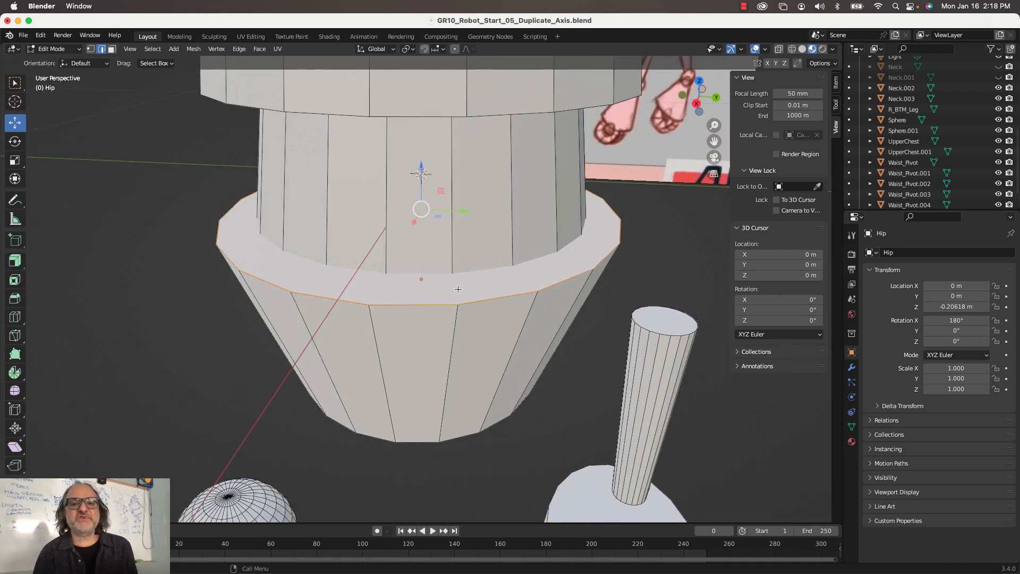
{"action": "scroll", "coordinate": [458, 289], "scroll_direction": "up", "scroll_amount": 1}
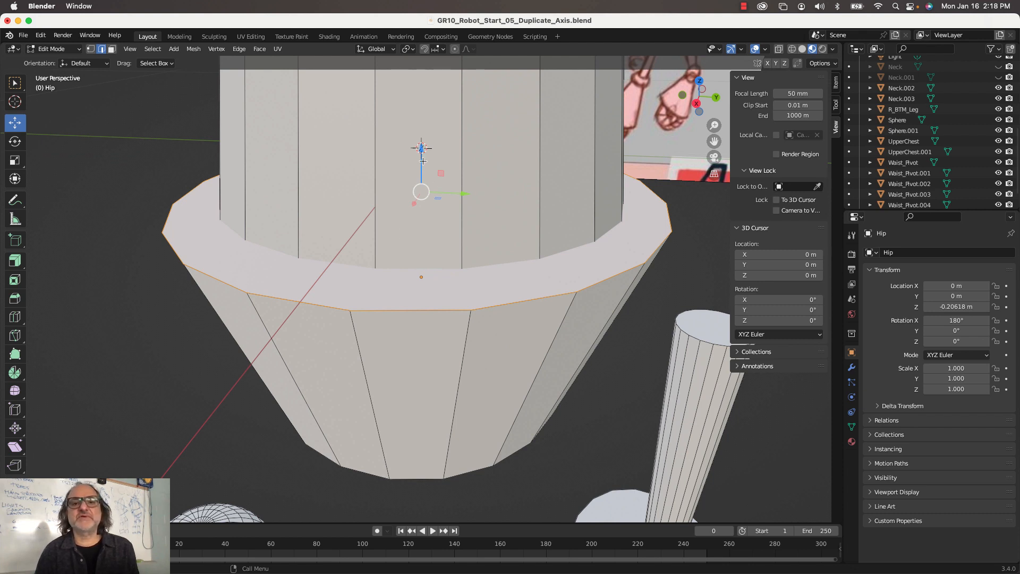
{"action": "left_click_drag", "start_coordinate": [423, 160], "coordinate": [424, 143]}
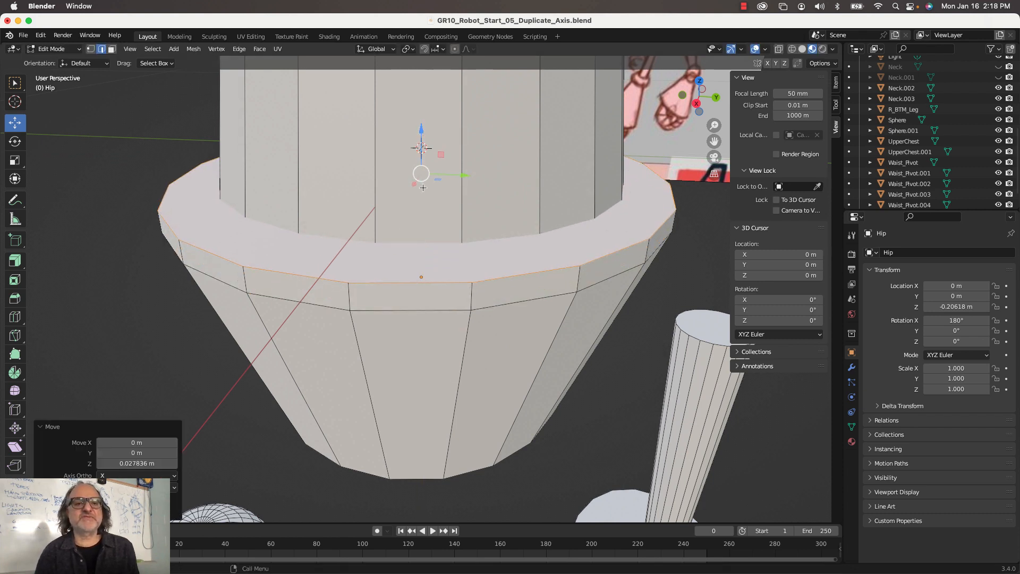
Try an inset of about 0.0057 m on the hip's raised upper face and undo it.
{"action": "middle_click_drag", "start_coordinate": [424, 143], "coordinate": [369, 195]}
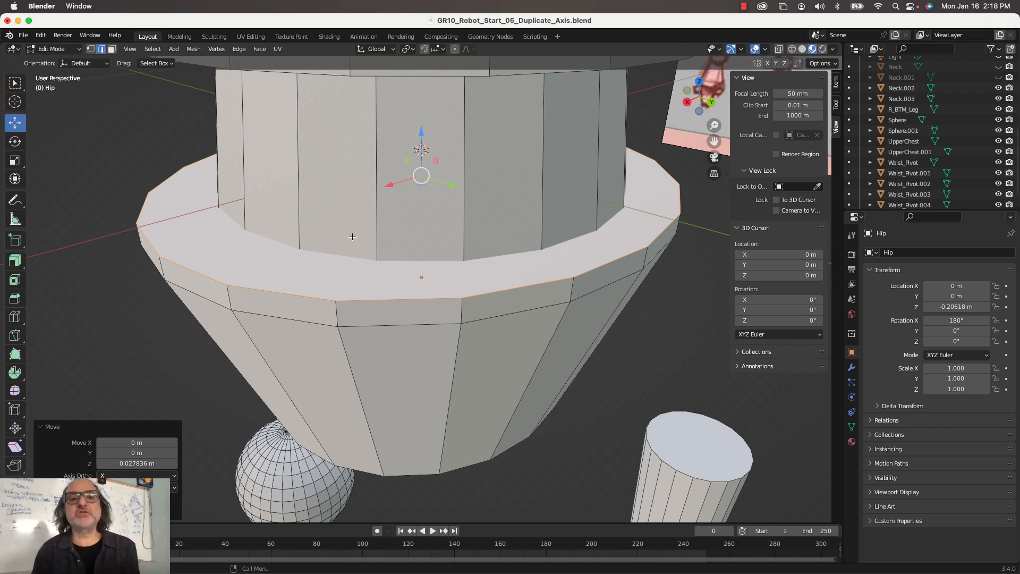
{"action": "left_click", "coordinate": [15, 279]}
{"action": "mouse_move", "coordinate": [415, 136]}
{"action": "left_mouse_down"}
{"action": "mouse_move", "coordinate": [417, 120]}
{"action": "mouse_move", "coordinate": [451, 457]}
{"action": "mouse_move", "coordinate": [405, 142]}
{"action": "left_mouse_up"}
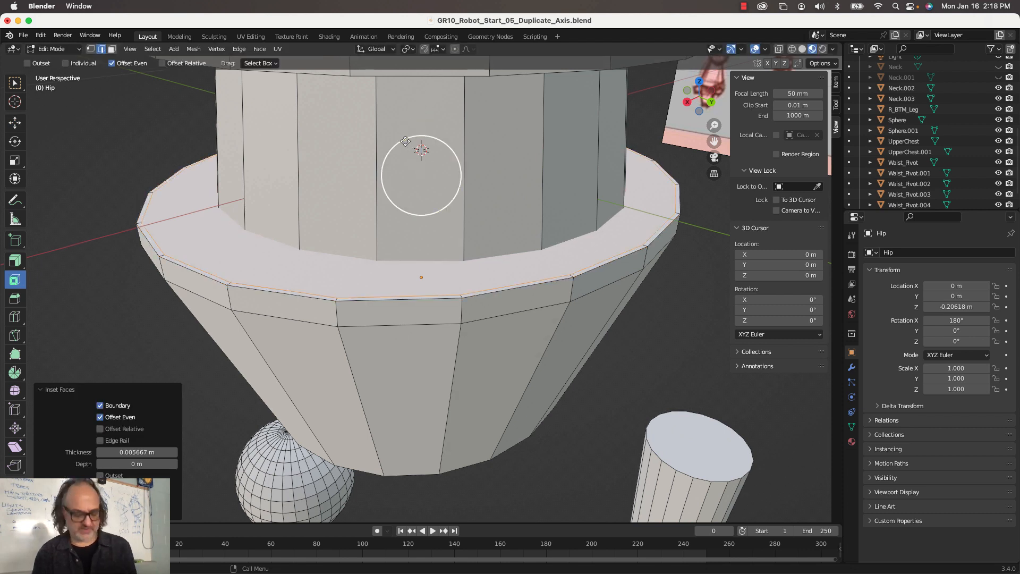
{"action": "left_click", "coordinate": [382, 229]}
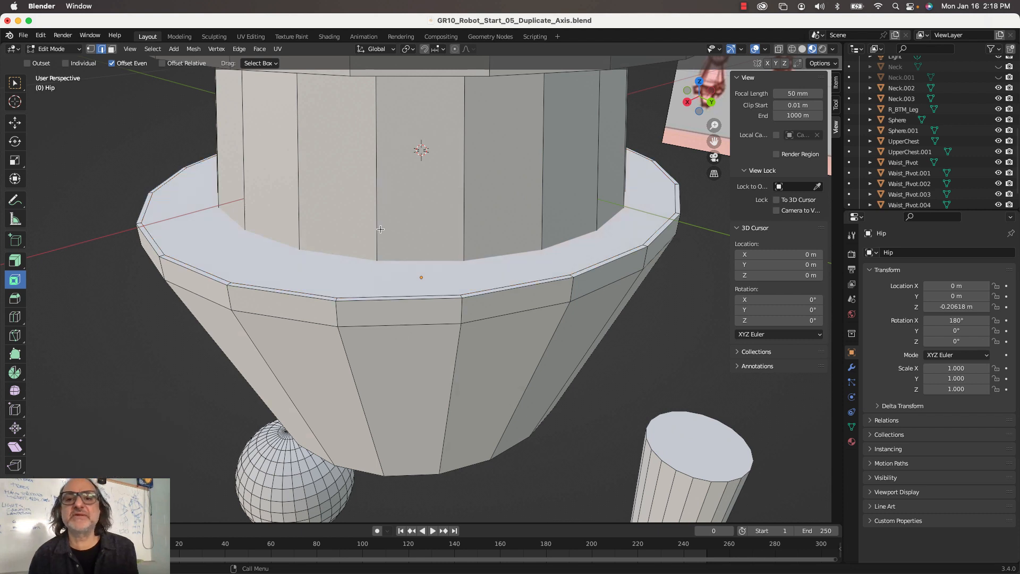
{"action": "middle_click_drag", "start_coordinate": [398, 225], "coordinate": [376, 230]}
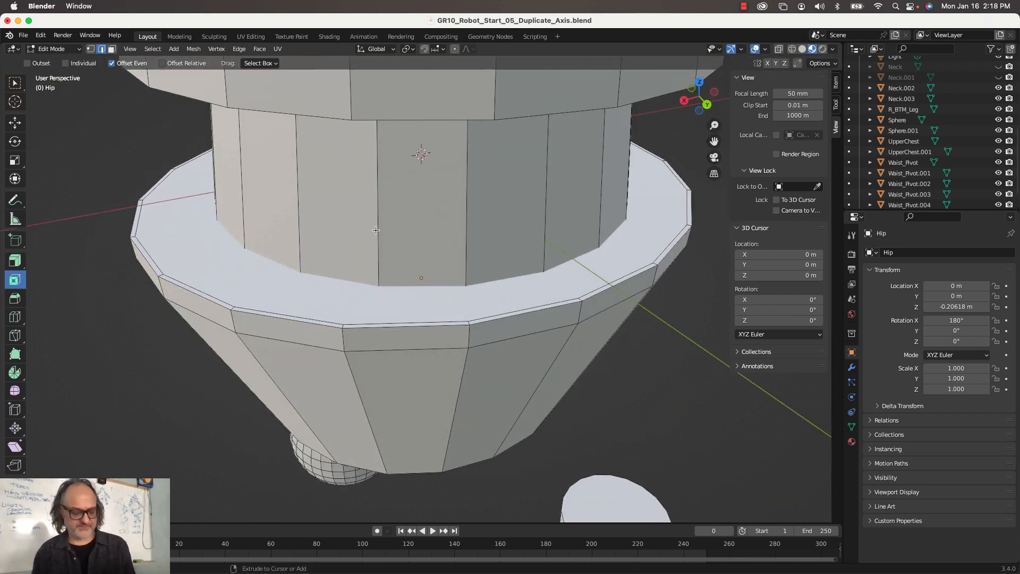
{"action": "key", "text": "ctrl+z"}
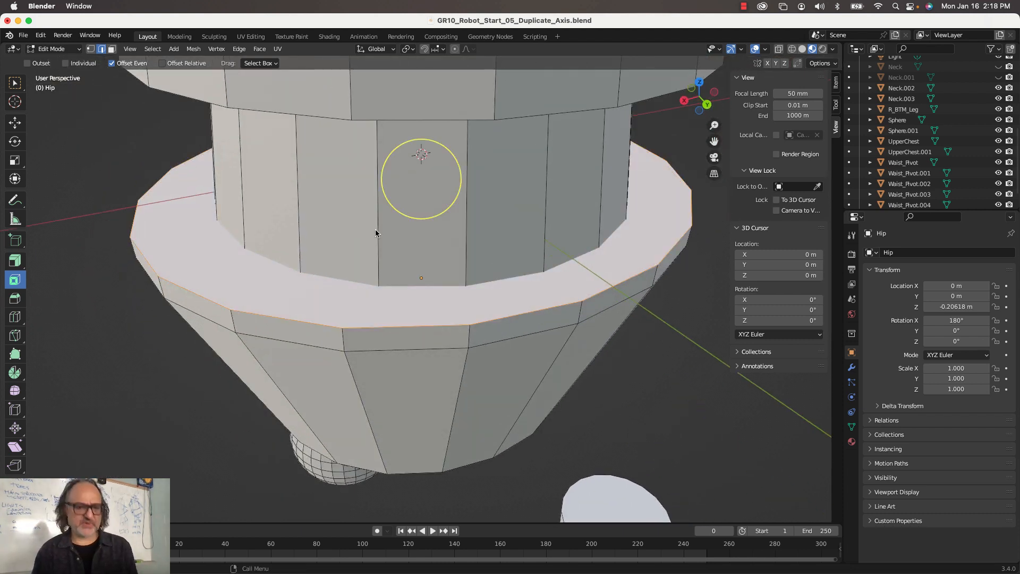
Apply the hip's scale again in Object Mode and return to Edit Mode.
{"action": "key", "text": "Tab"}
{"action": "middle_click_drag", "start_coordinate": [445, 199], "coordinate": [632, 238]}
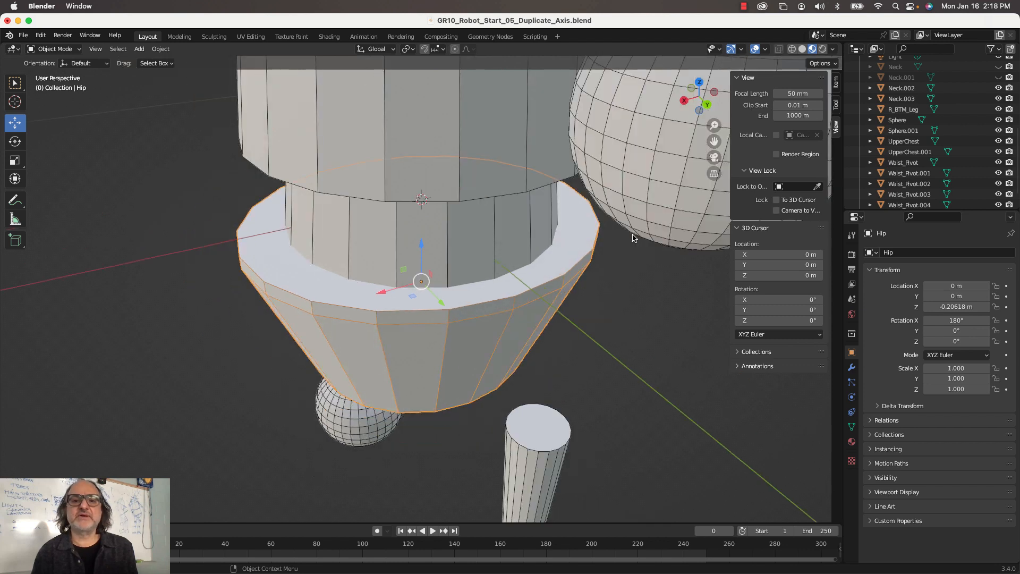
{"action": "key", "text": "ctrl+a"}
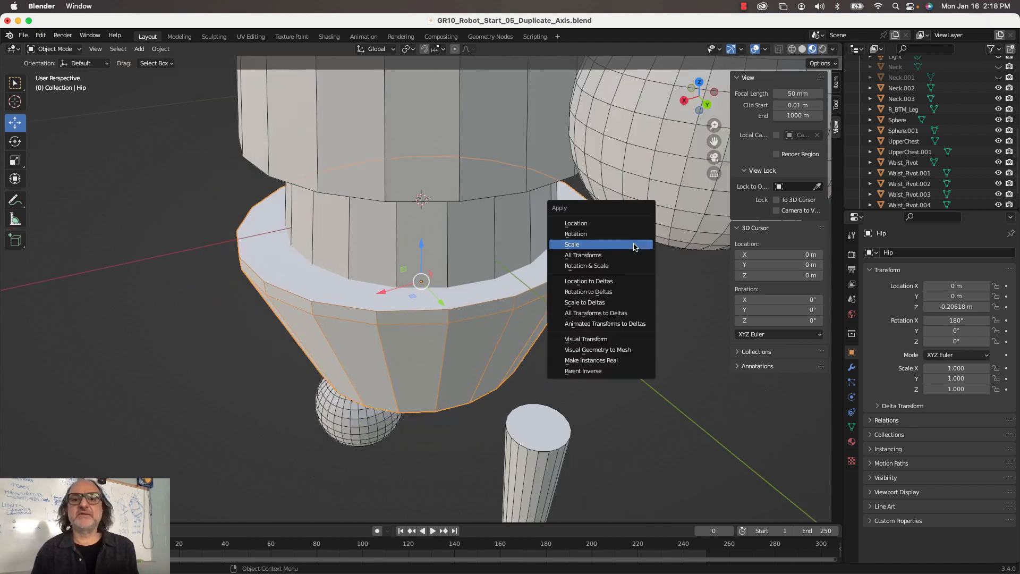
{"action": "left_click", "coordinate": [635, 247]}
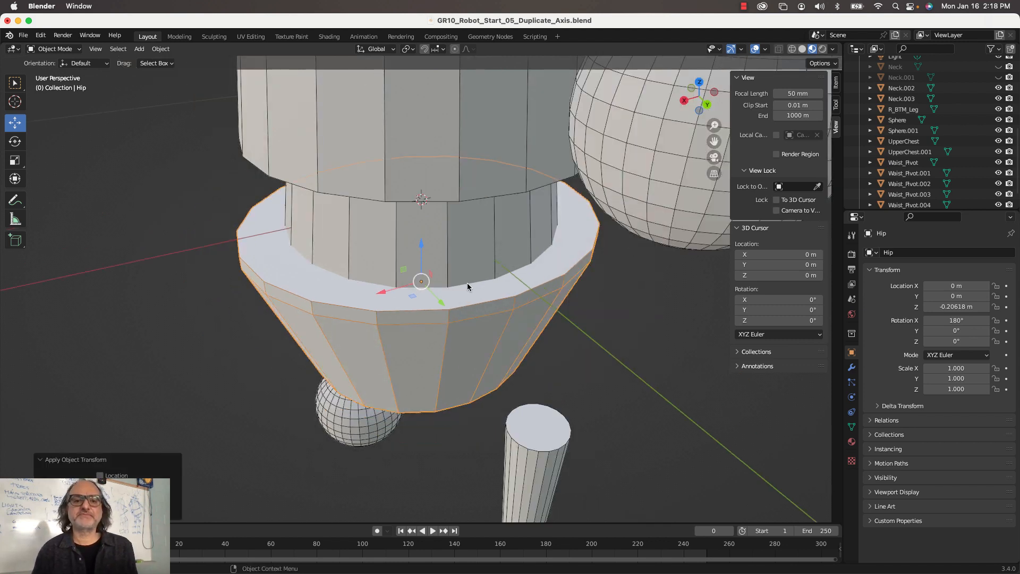
{"action": "middle_click_drag", "start_coordinate": [468, 283], "coordinate": [490, 291]}
{"action": "key", "text": "Tab"}
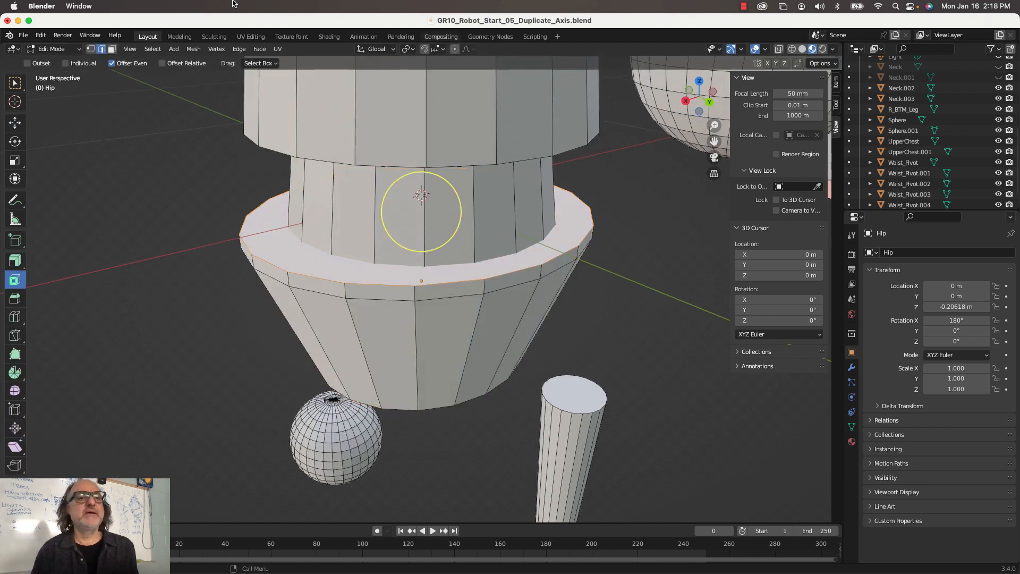
Select the edge loop around the hip's upper rim and raise it about 0.0049 m along Z.
{"action": "left_click", "coordinate": [102, 49]}
{"action": "left_click", "coordinate": [15, 122]}
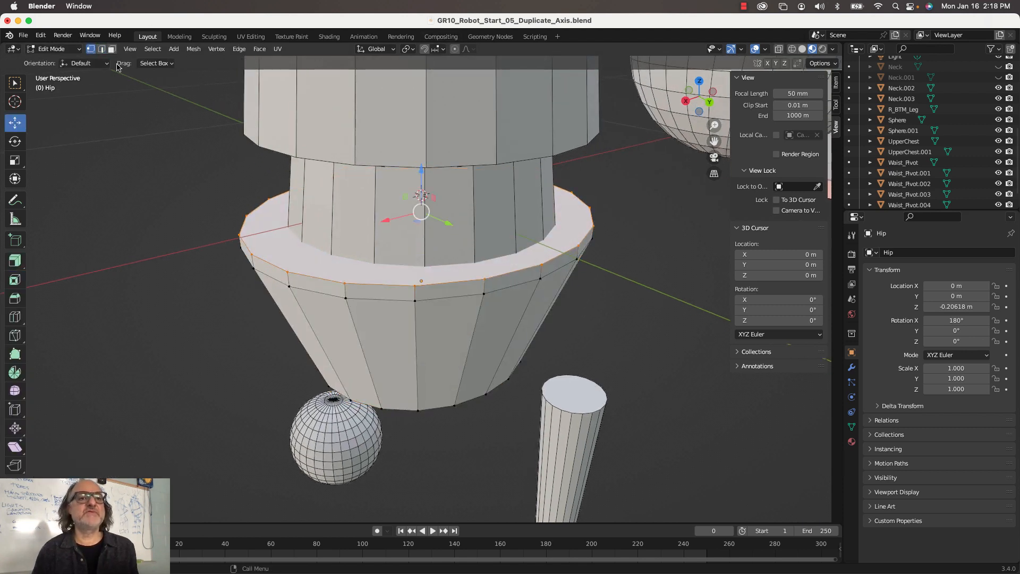
{"action": "left_click", "coordinate": [180, 201]}
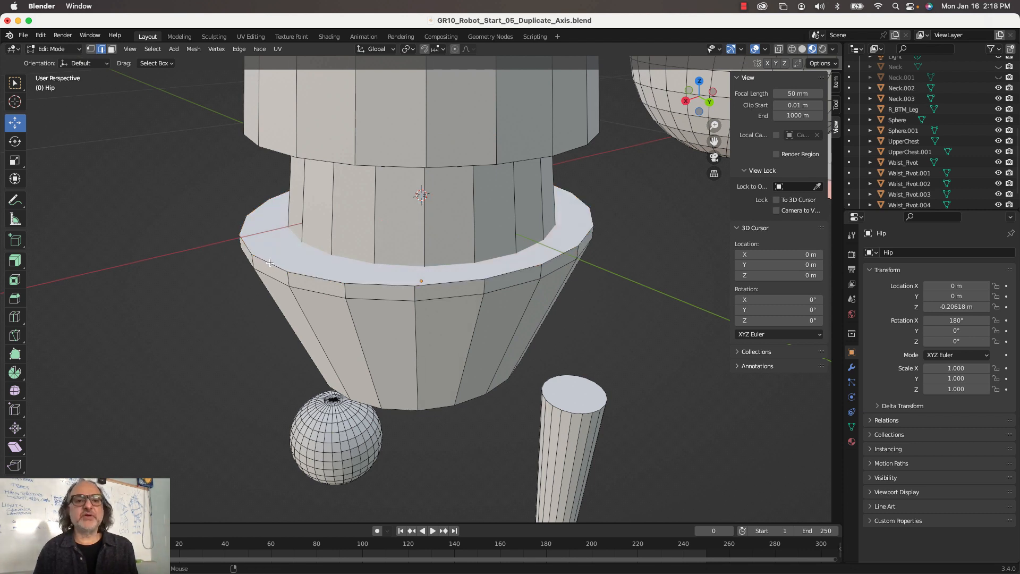
{"action": "left_click", "coordinate": [270, 262], "text": "alt"}
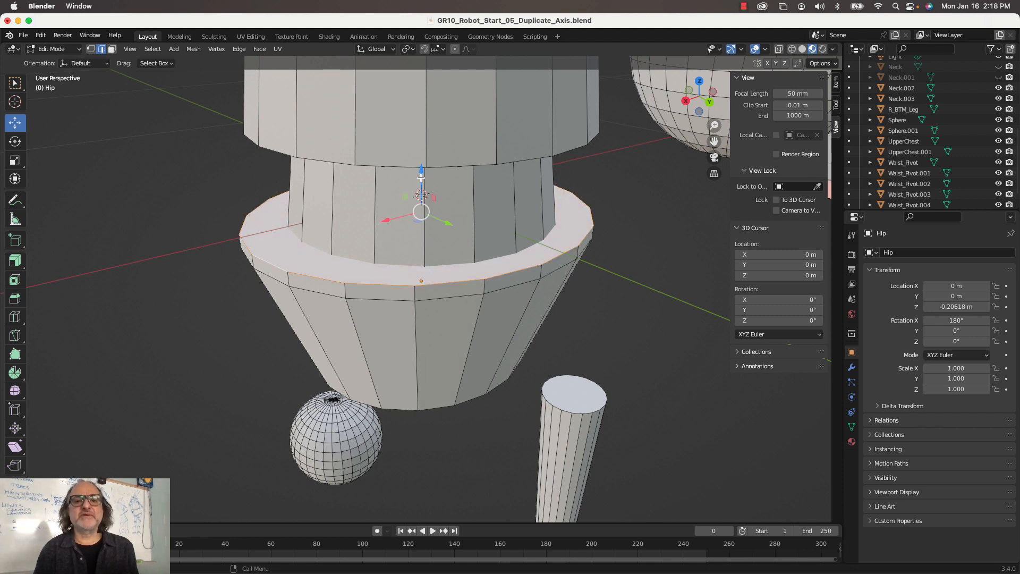
{"action": "mouse_move", "coordinate": [420, 177]}
{"action": "left_mouse_down"}
{"action": "mouse_move", "coordinate": [424, 167]}
{"action": "mouse_move", "coordinate": [423, 177]}
{"action": "left_mouse_up"}
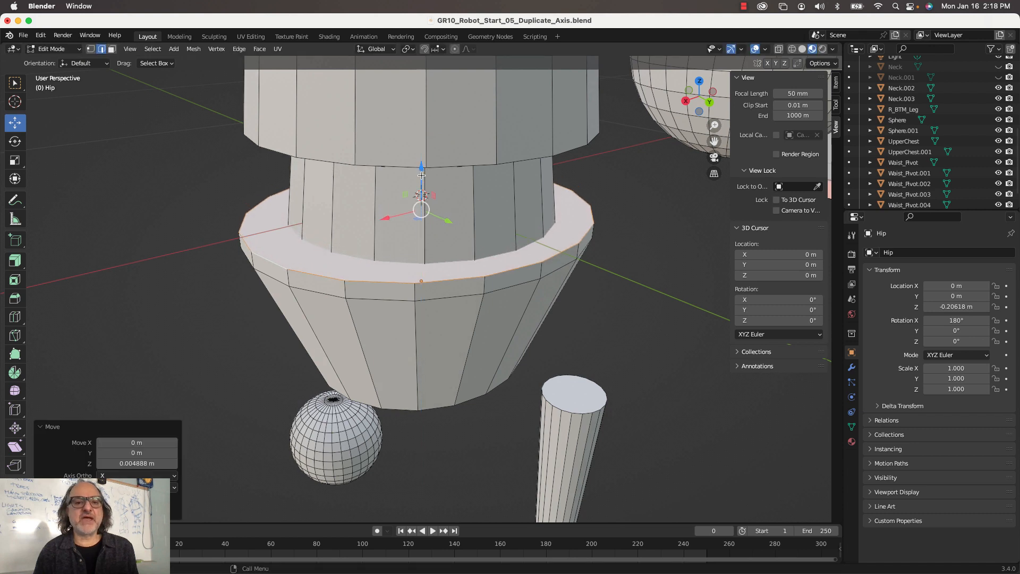
Bevel the hip's upper rim with a width of about 0.0174 m and 2 segments.
{"action": "left_click", "coordinate": [15, 298]}
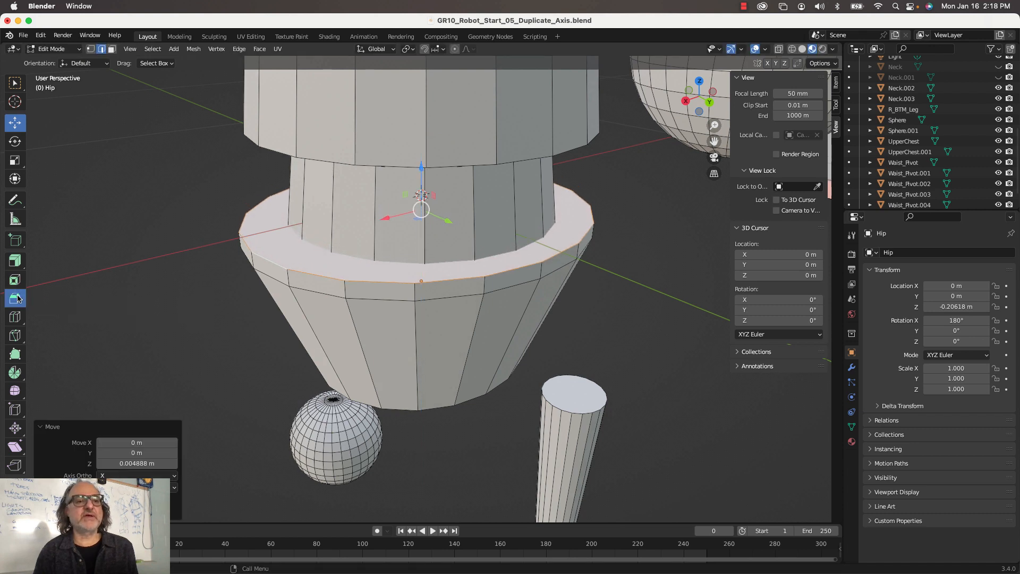
{"action": "left_click_drag", "start_coordinate": [421, 156], "coordinate": [422, 145]}
{"action": "middle_click_drag", "start_coordinate": [381, 238], "coordinate": [383, 226]}
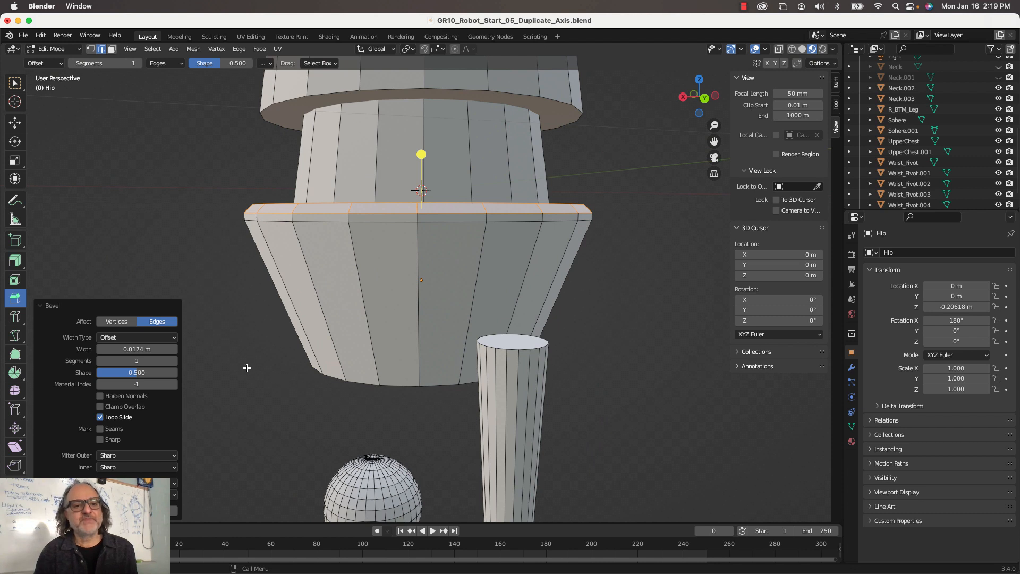
{"action": "left_click", "coordinate": [174, 360]}
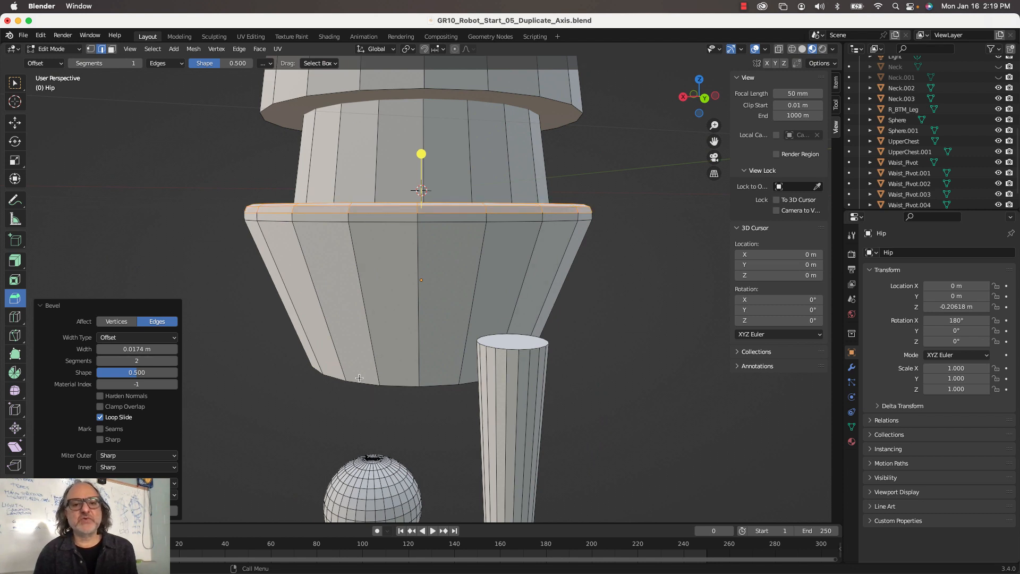
Bevel the hip's bottom rim with a width of about 0.0547 m and 3 segments, and return to Object Mode.
{"action": "middle_click_drag", "start_coordinate": [289, 362], "coordinate": [290, 319]}
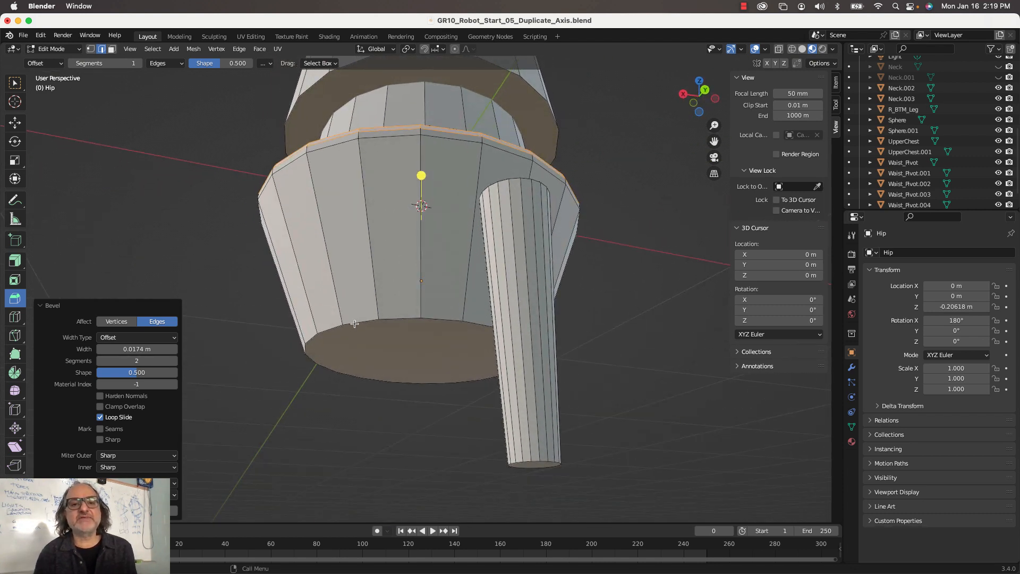
{"action": "left_click", "coordinate": [355, 323]}
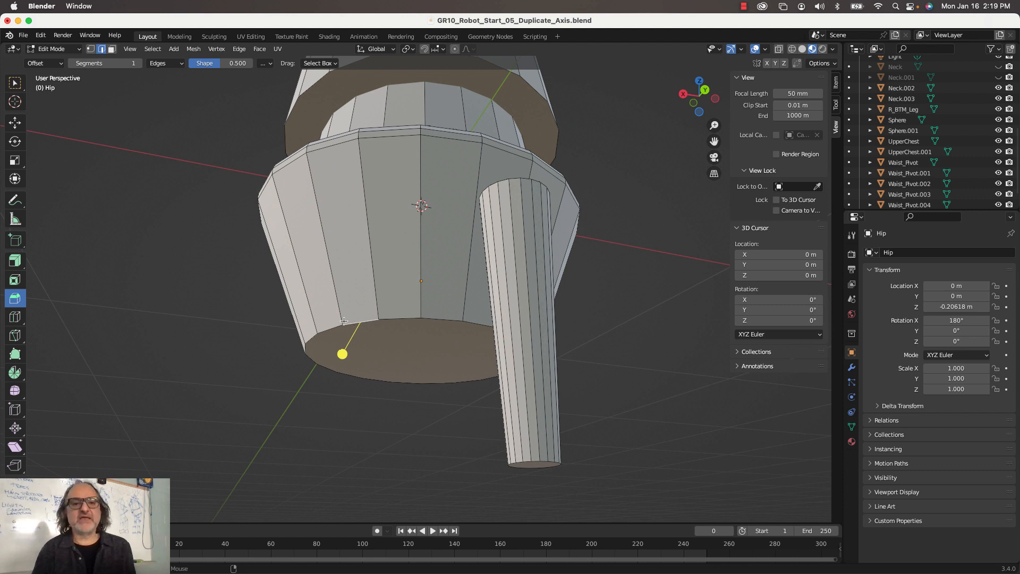
{"action": "left_click", "coordinate": [333, 327], "text": "alt"}
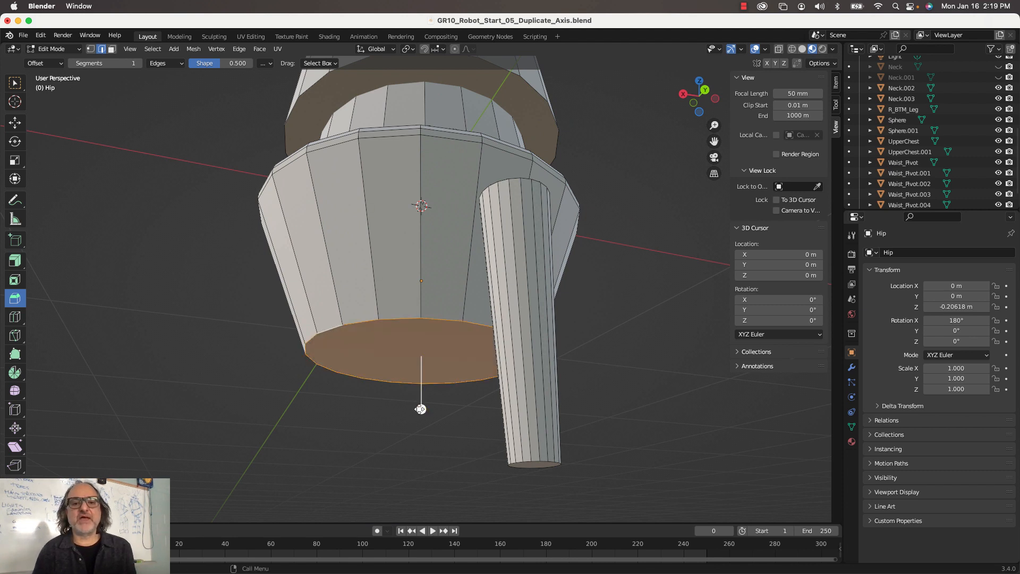
{"action": "left_click_drag", "start_coordinate": [420, 407], "coordinate": [414, 437]}
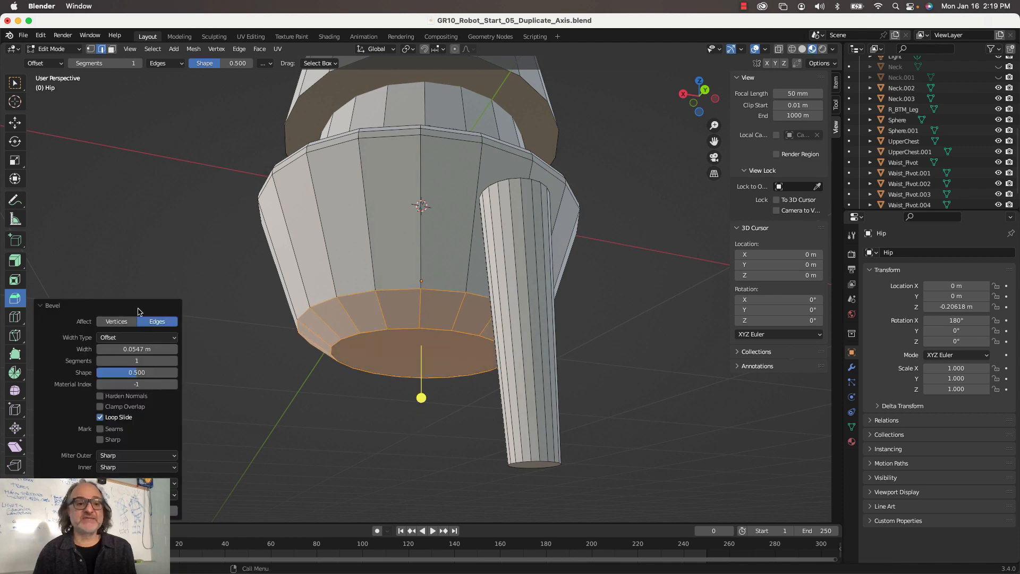
{"action": "left_click", "coordinate": [175, 361]}
{"action": "left_click", "coordinate": [175, 362]}
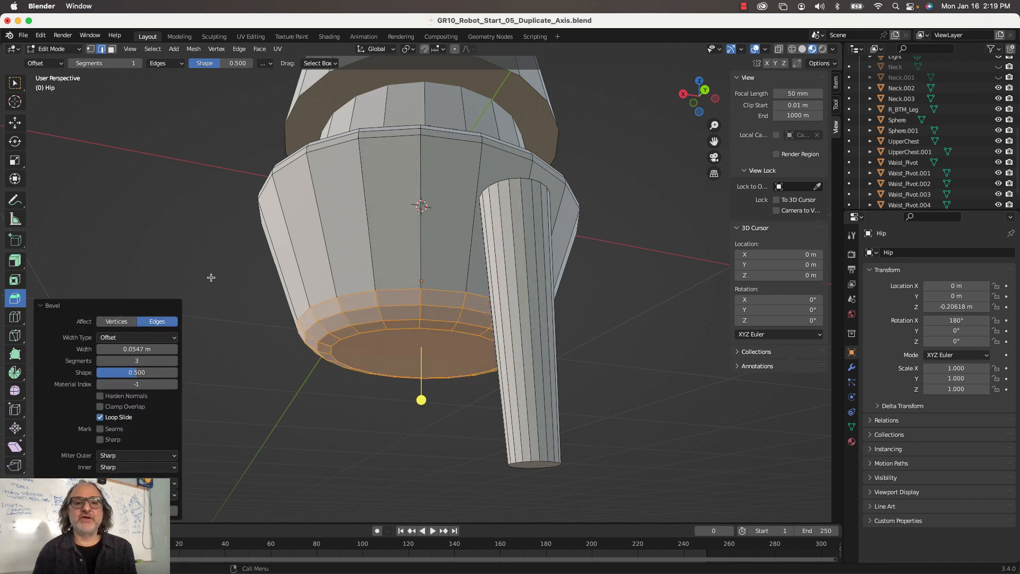
{"action": "middle_click_drag", "start_coordinate": [198, 219], "coordinate": [356, 260]}
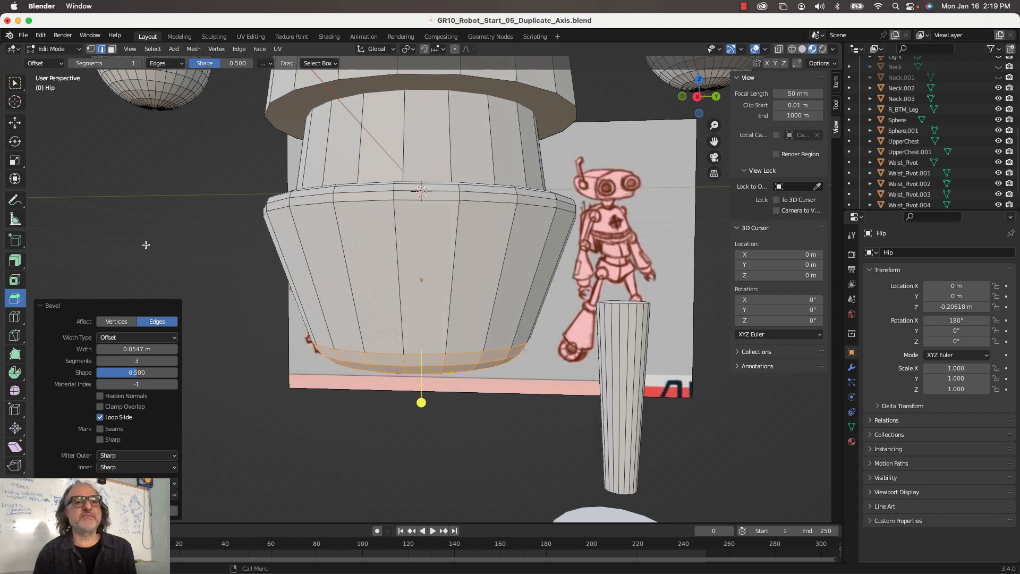
{"action": "key", "text": "Tab"}
{"action": "scroll", "coordinate": [149, 243], "scroll_direction": "down", "scroll_amount": 4}
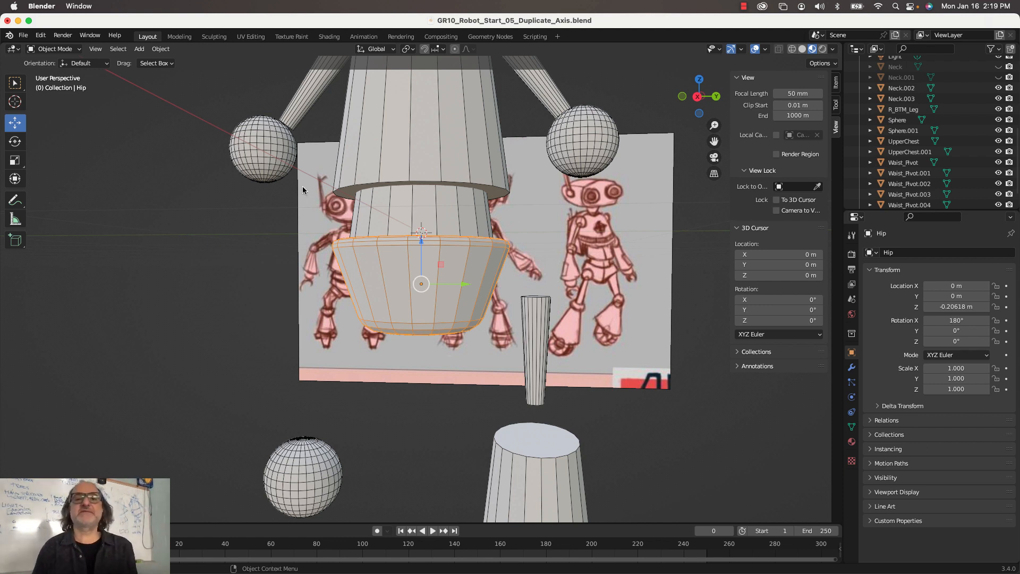
{"action": "left_click", "coordinate": [744, 7]}
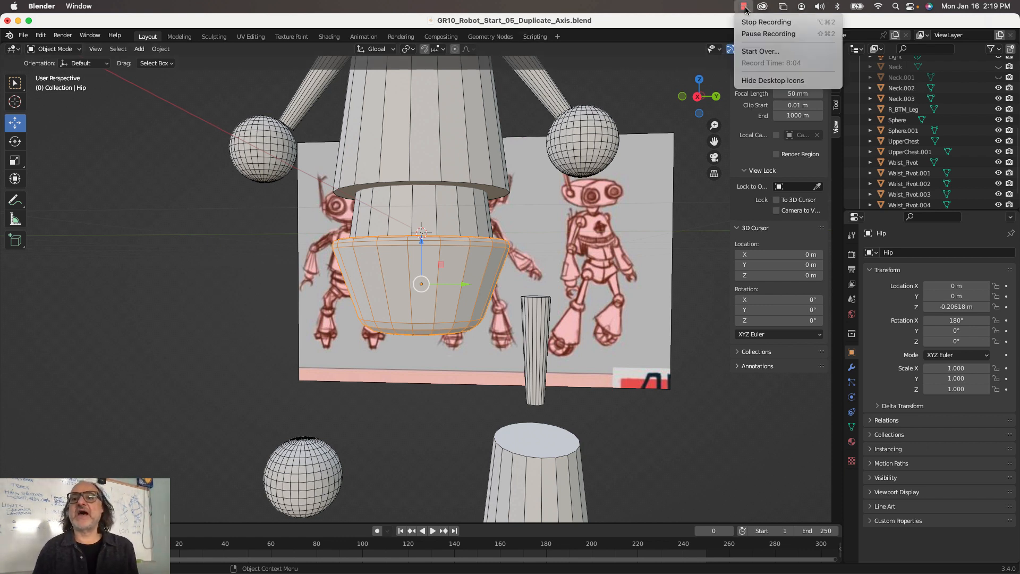
{"action": "left_click", "coordinate": [210, 110]}
Apply the upper chest's scale and select the edge loop around its top rim in Edit Mode.
{"action": "left_click", "coordinate": [390, 147]}
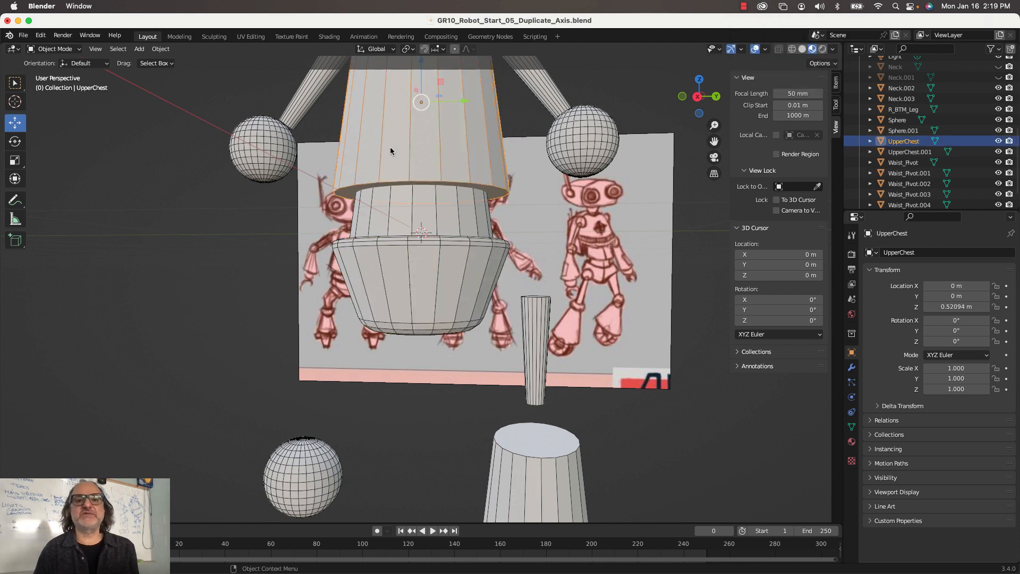
{"action": "middle_click_drag", "start_coordinate": [390, 147], "coordinate": [394, 288], "text": "shift"}
{"action": "middle_click_drag", "start_coordinate": [456, 192], "coordinate": [442, 217]}
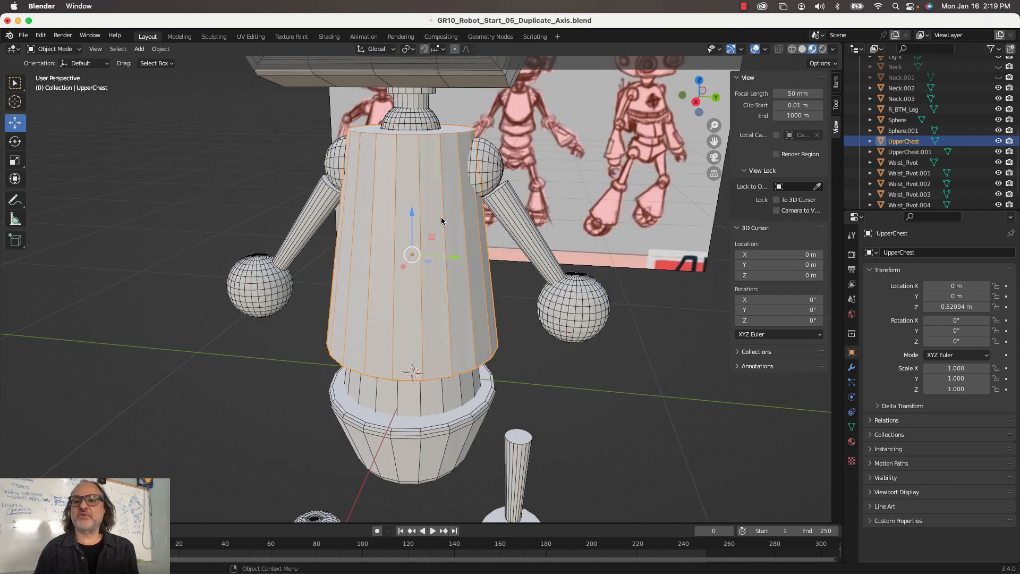
{"action": "key", "text": "ctrl+a"}
{"action": "left_click", "coordinate": [539, 260]}
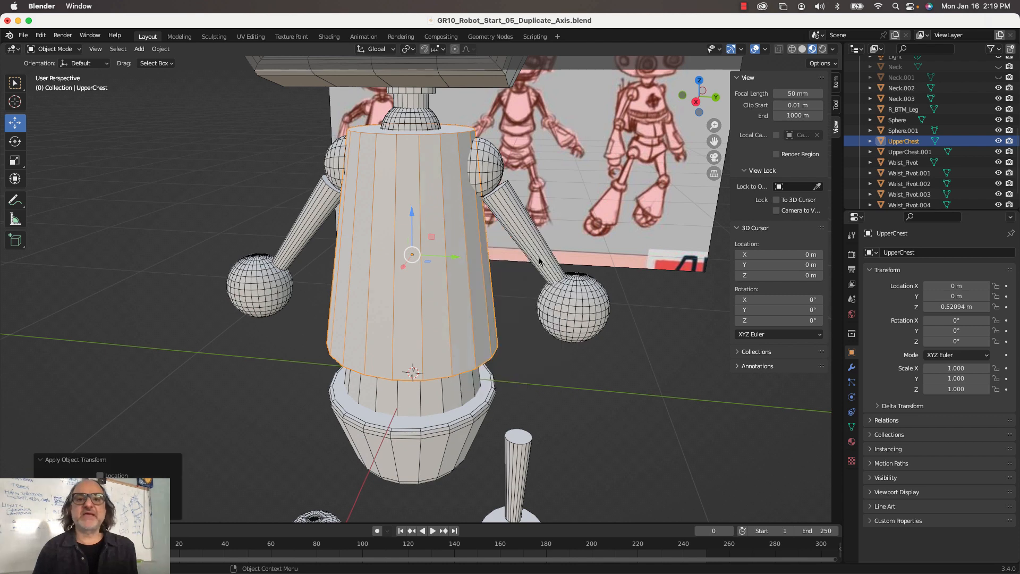
{"action": "middle_click_drag", "start_coordinate": [396, 165], "coordinate": [396, 179]}
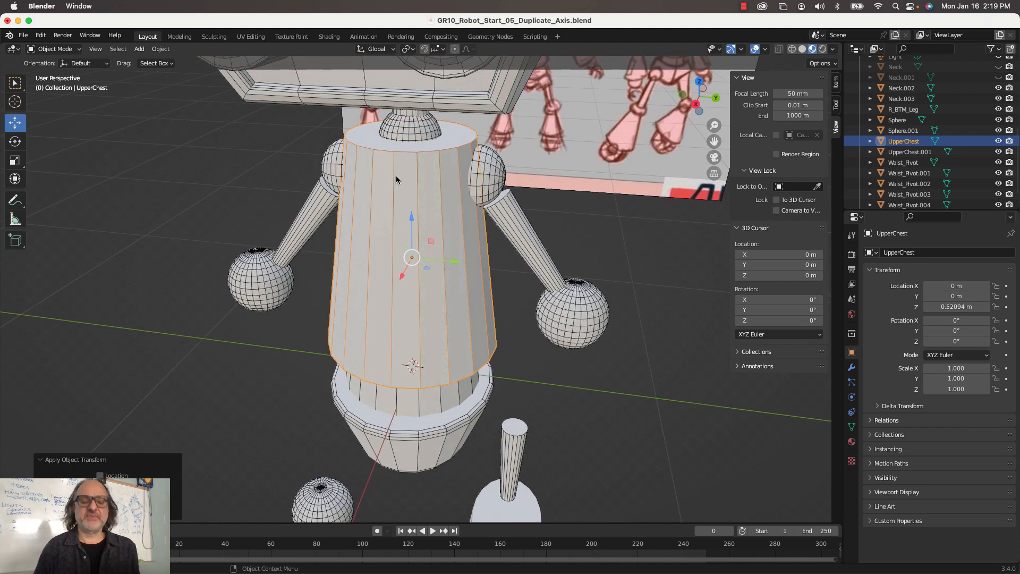
{"action": "key", "text": "Tab"}
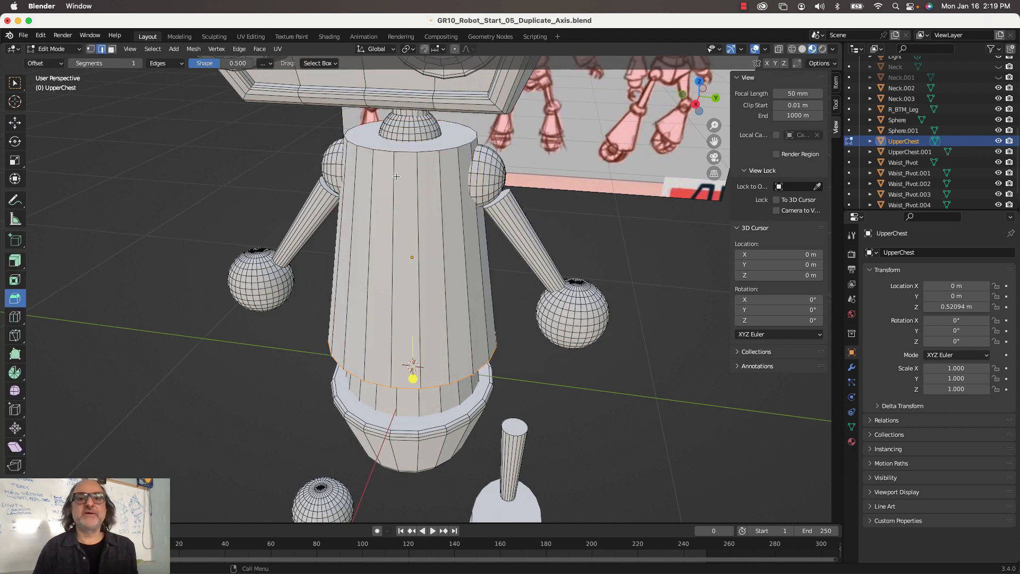
{"action": "left_click", "coordinate": [13, 130]}
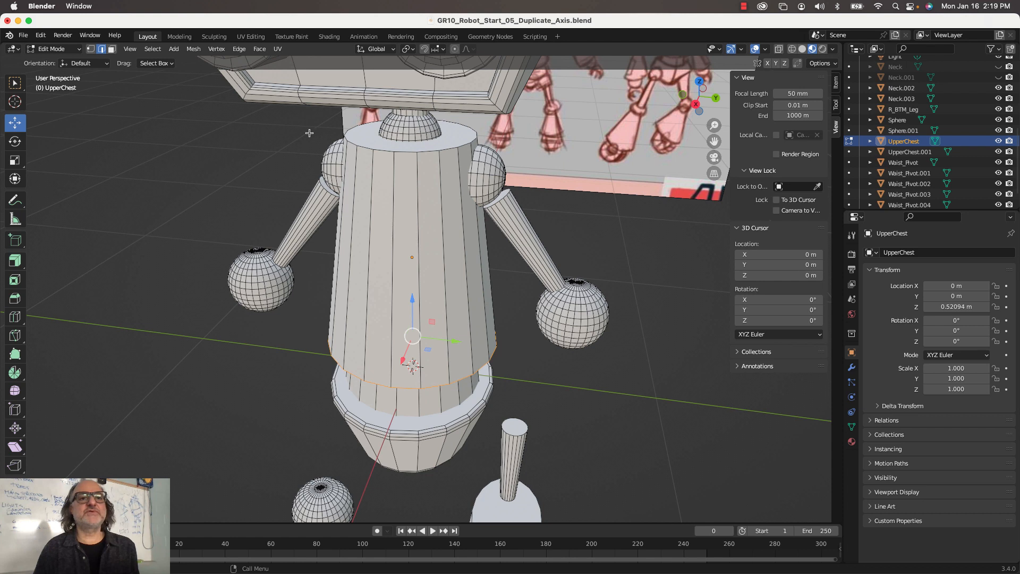
{"action": "left_click", "coordinate": [401, 153], "text": "alt"}
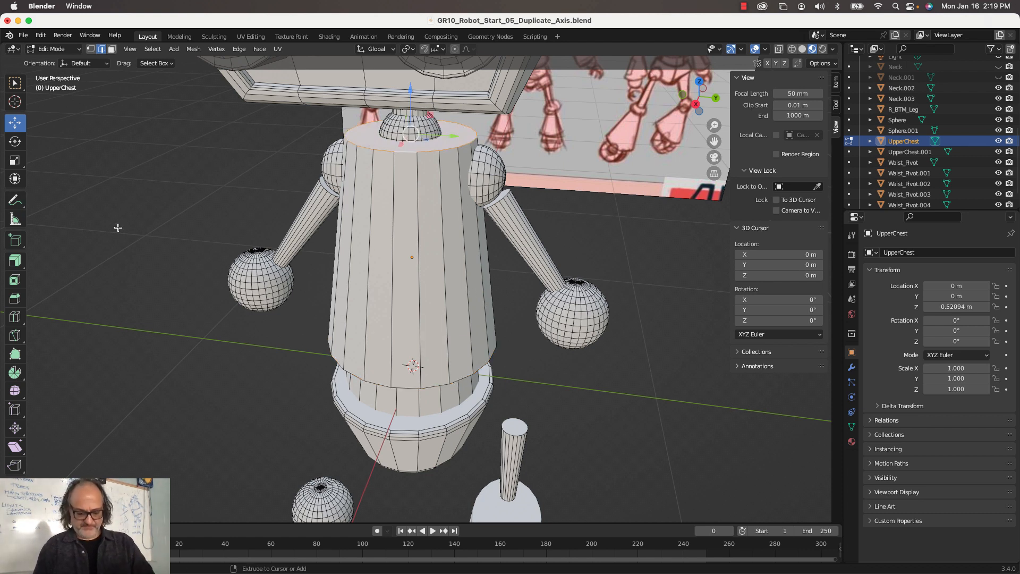
Try a 3-segment bevel on the upper chest's top rim and undo it.
{"action": "key", "text": "ctrl+b"}
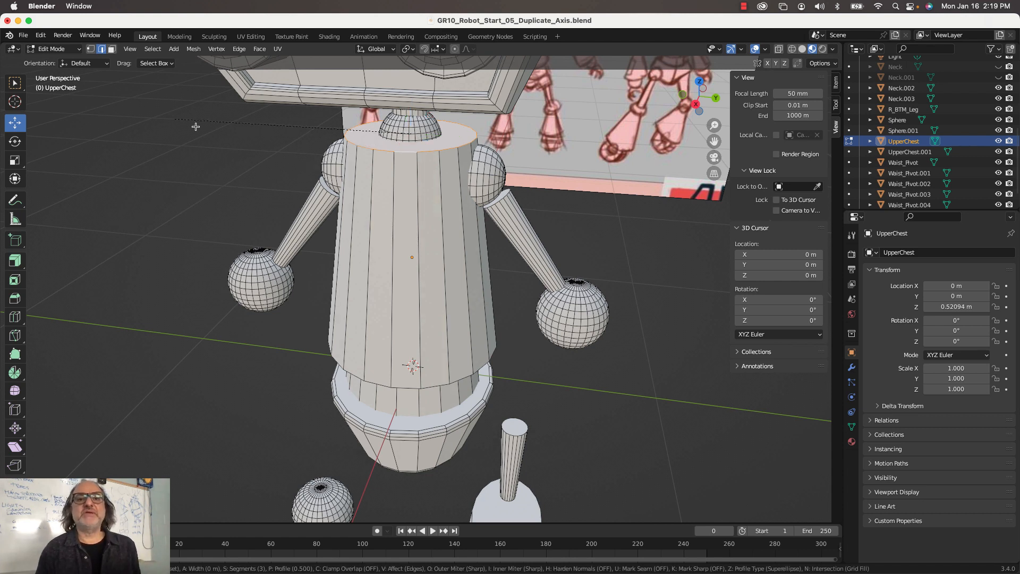
{"action": "left_click", "coordinate": [411, 143]}
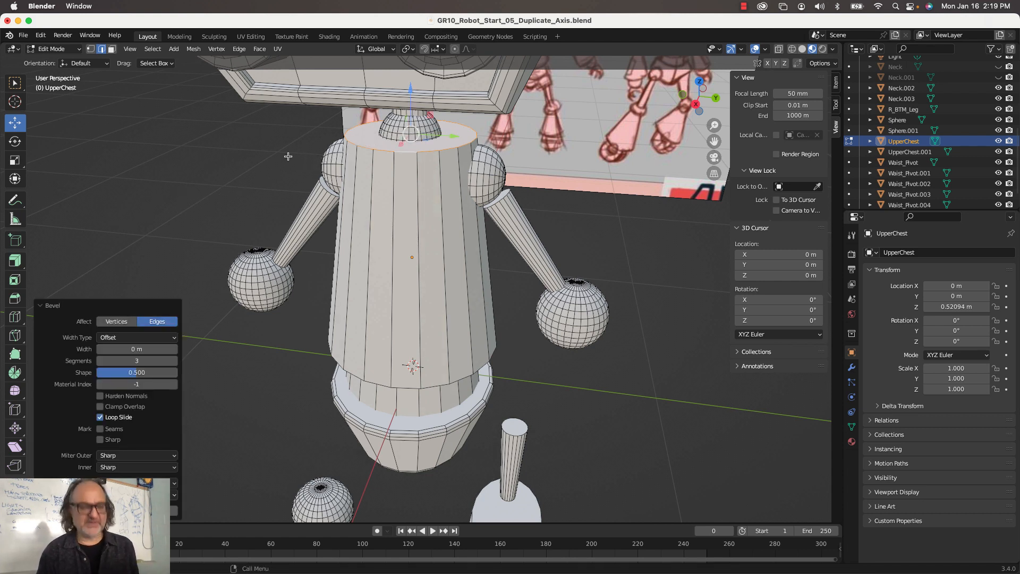
{"action": "key", "text": "ctrl+z"}
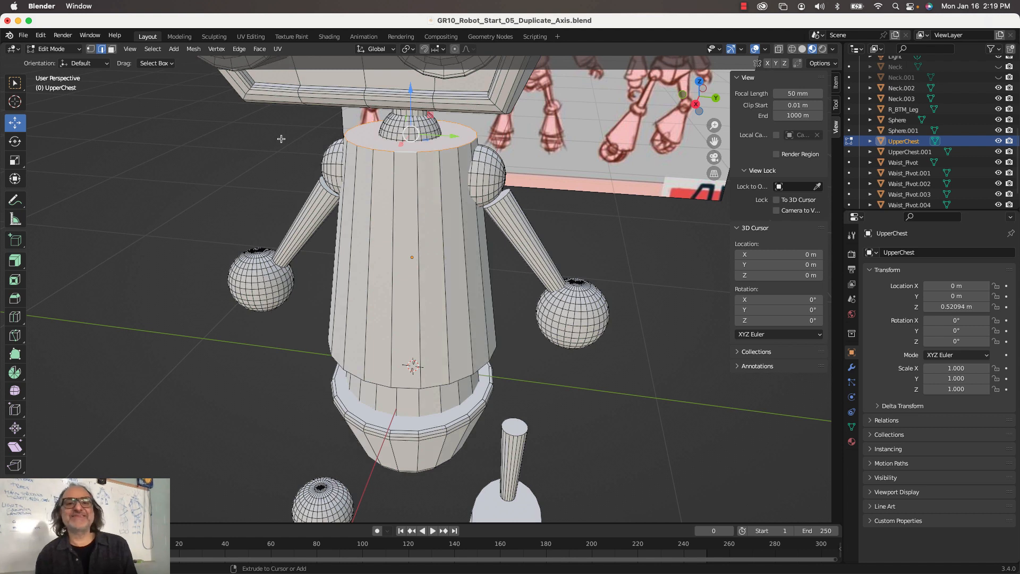
Bevel the upper chest's top rim with a width of about 0.0279 m and 2 segments.
{"action": "left_click", "coordinate": [15, 299]}
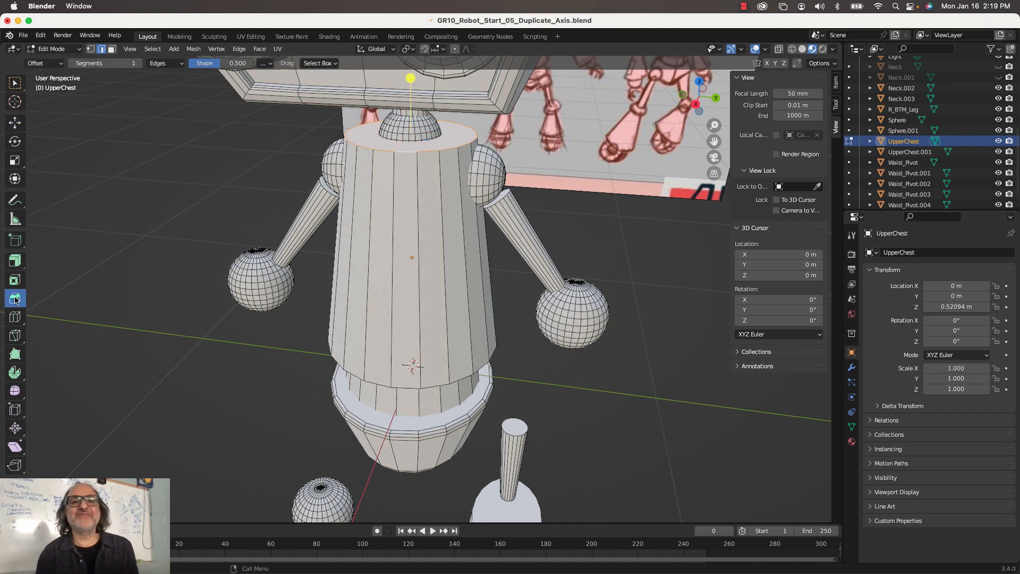
{"action": "left_click_drag", "start_coordinate": [411, 78], "coordinate": [412, 66]}
{"action": "left_click", "coordinate": [173, 362]}
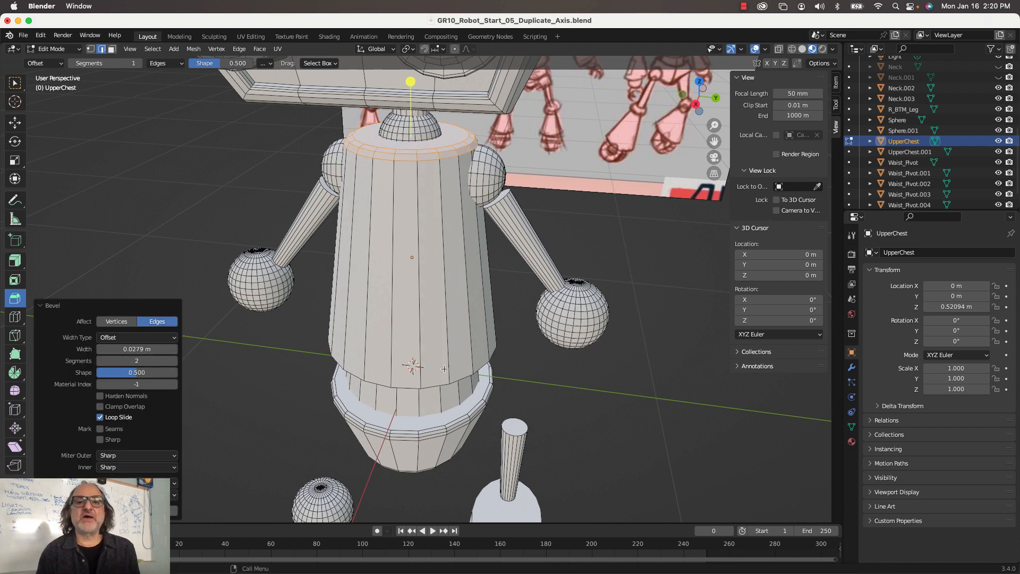
Bevel the upper chest's bottom rim with a width of about 0.0962 m and 4 segments, and return to Object Mode.
{"action": "middle_click_drag", "start_coordinate": [328, 340], "coordinate": [326, 266]}
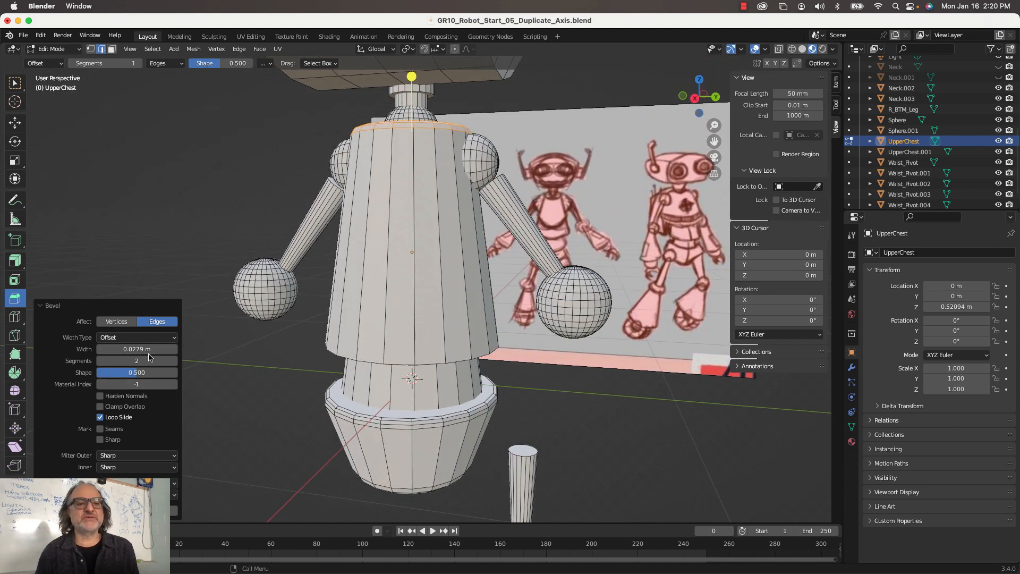
{"action": "left_click", "coordinate": [408, 364], "text": "alt"}
{"action": "key", "text": "ctrl+b"}
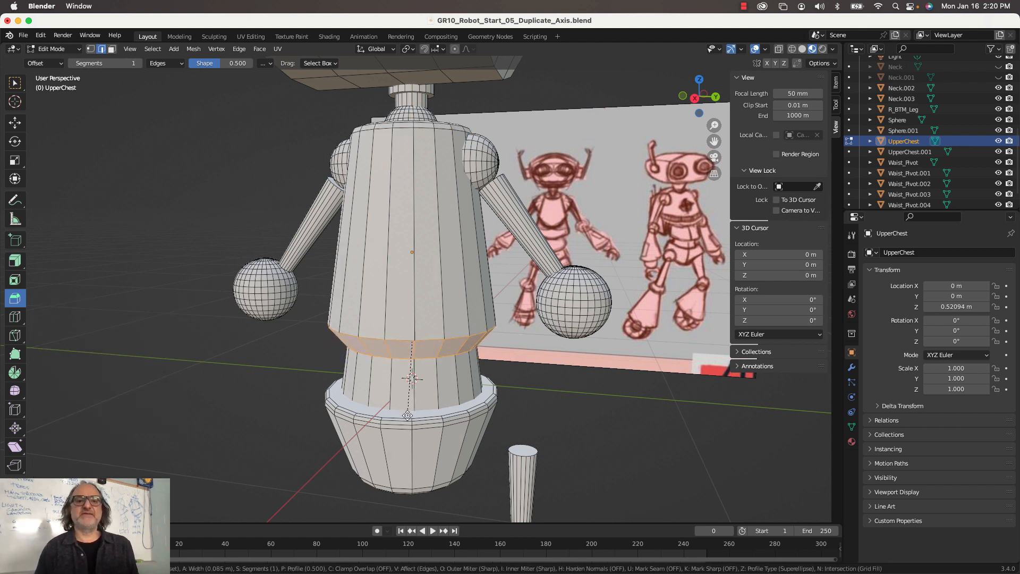
{"action": "left_click", "coordinate": [408, 422]}
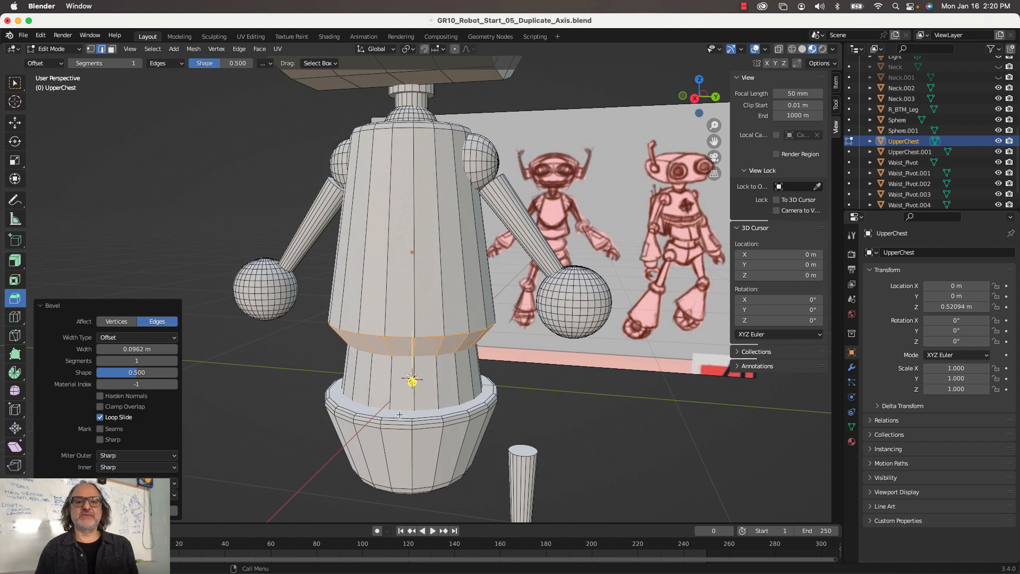
{"action": "left_click", "coordinate": [175, 361]}
{"action": "left_click", "coordinate": [174, 361]}
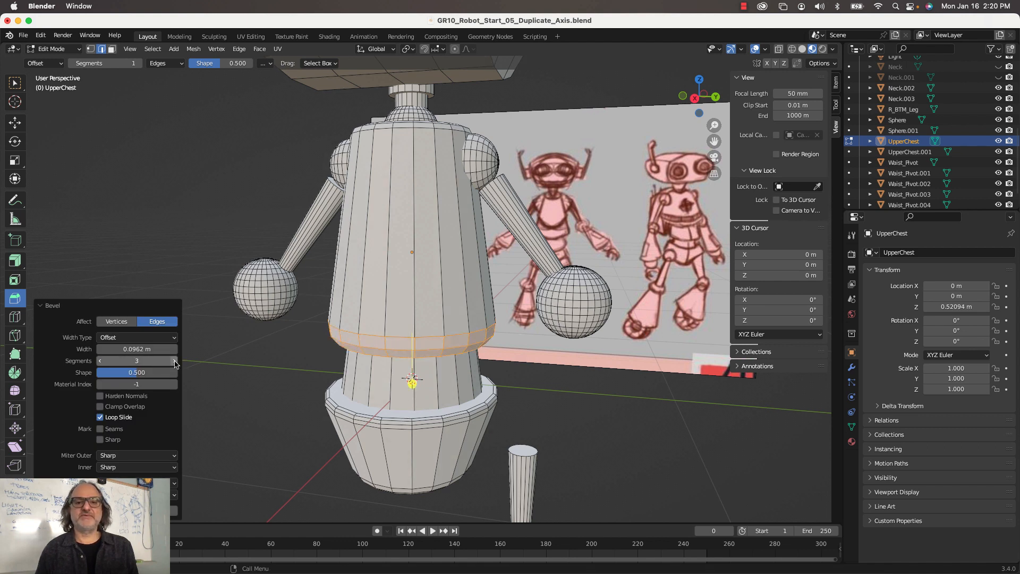
{"action": "left_click", "coordinate": [175, 361]}
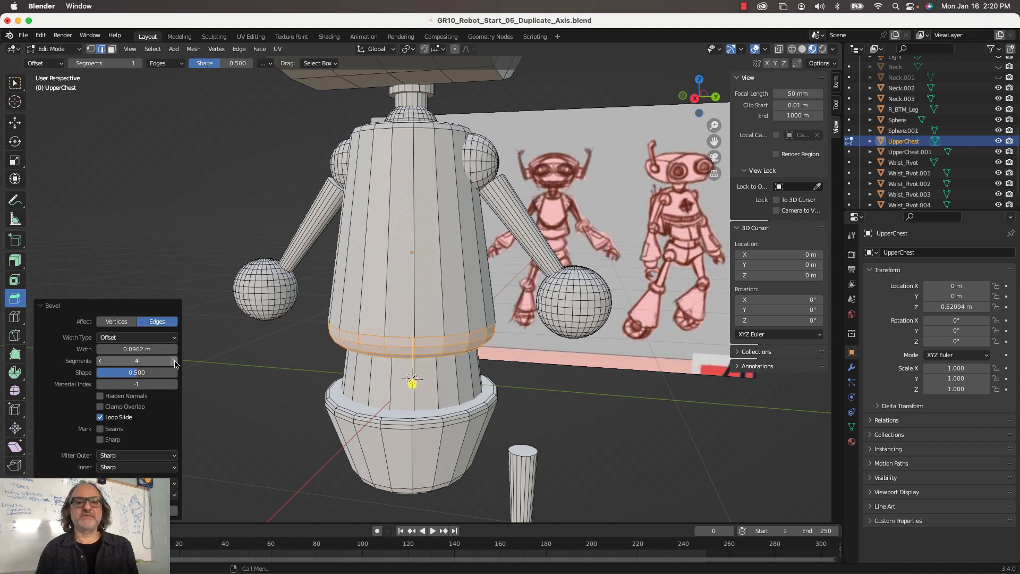
{"action": "left_click", "coordinate": [15, 123]}
{"action": "key", "text": "Tab"}
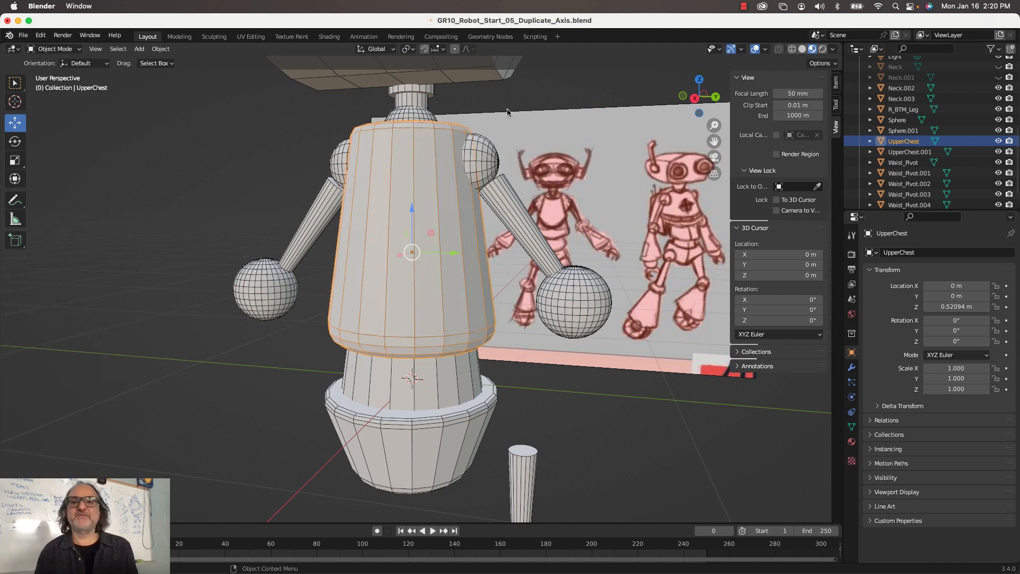
Show the robot over the reference drawing in the right orthographic view and save the file.
{"action": "left_click", "coordinate": [695, 99]}
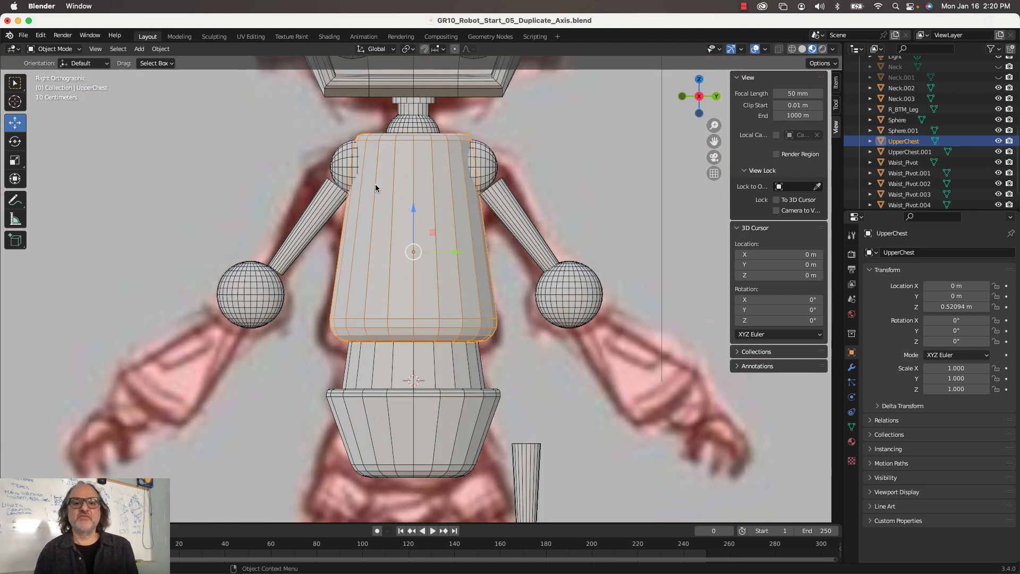
{"action": "scroll", "coordinate": [375, 187], "scroll_direction": "down", "scroll_amount": 3}
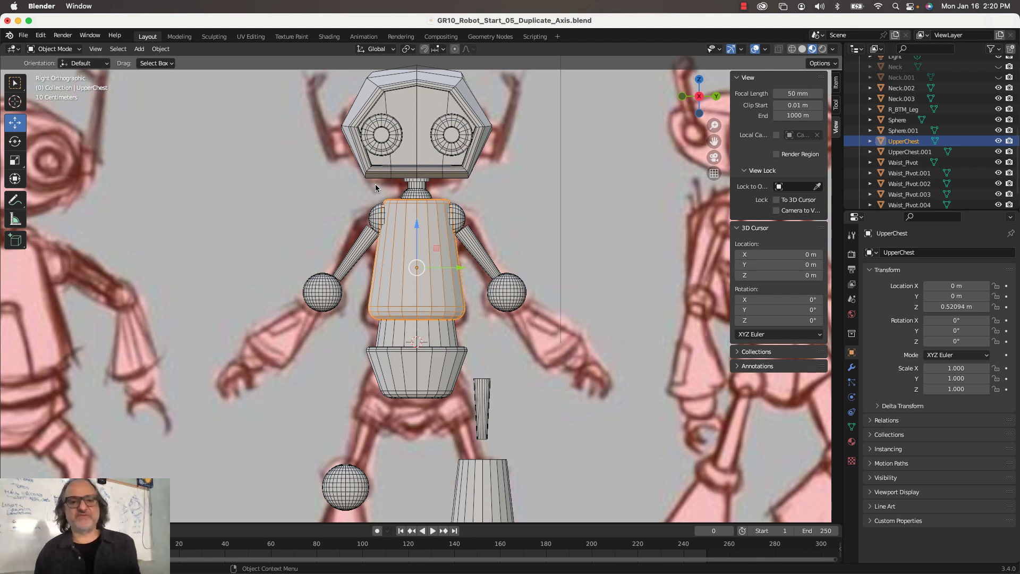
{"action": "key", "text": "super+s"}
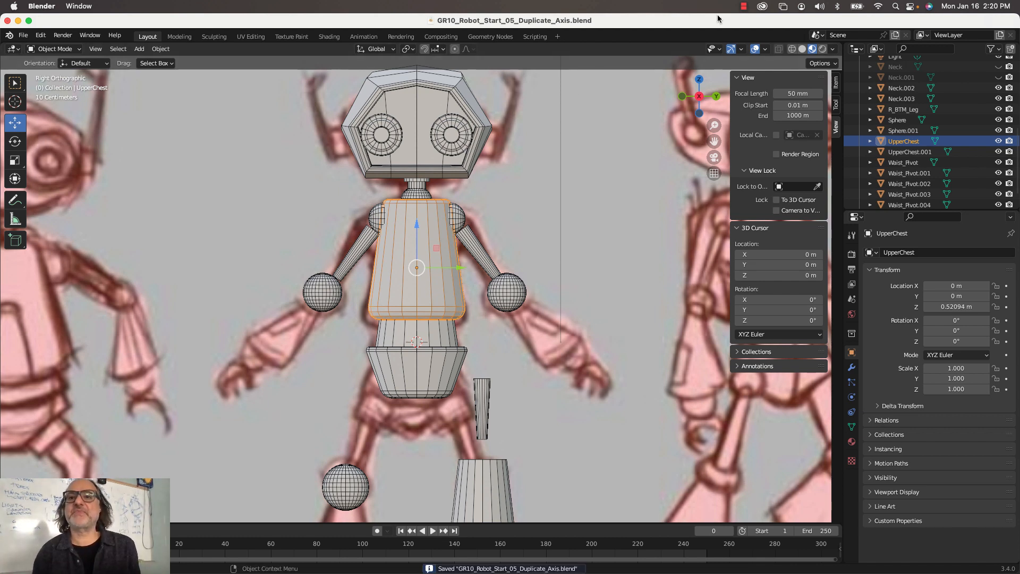
{"action": "left_click", "coordinate": [743, 7]}
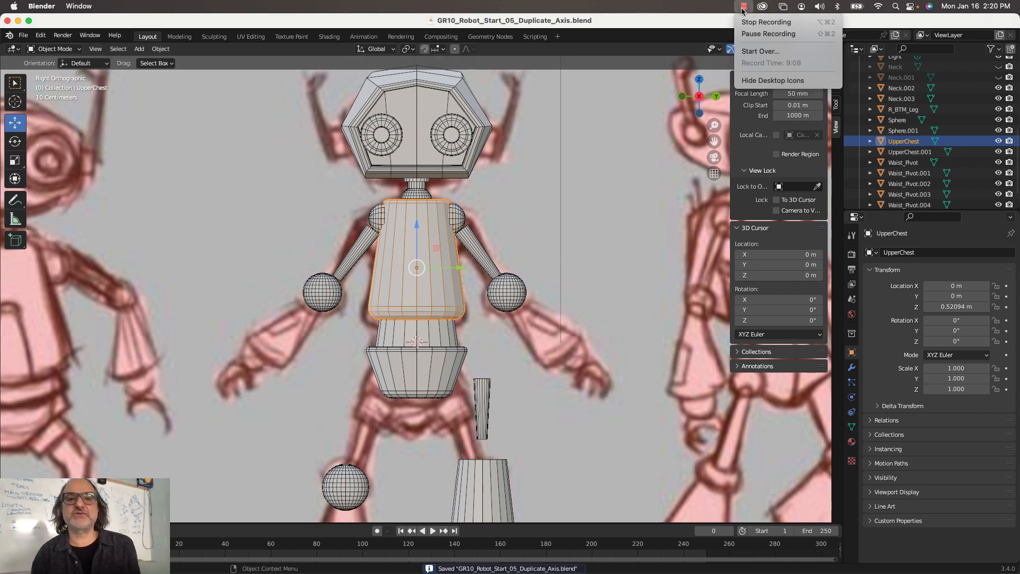